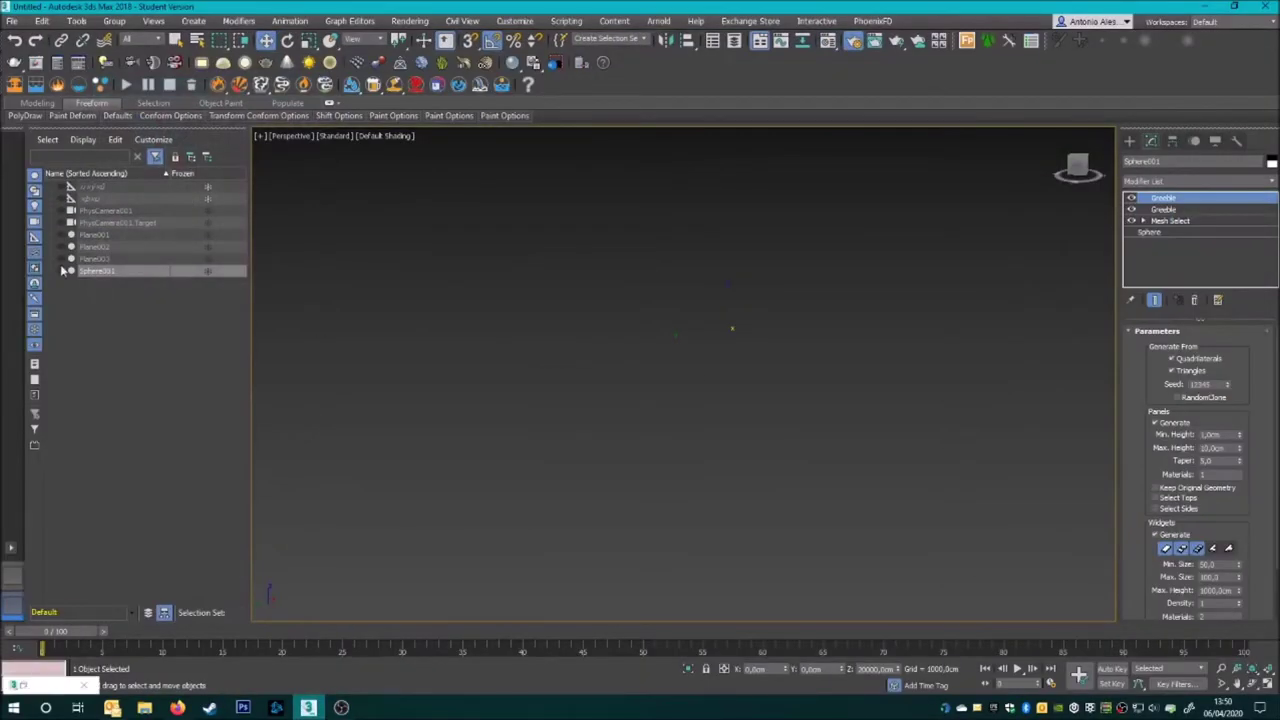
# Unhide Plane001, Plane002, Plane003 and Sphere001 in the Scene Explorer
pyautogui.click(61, 234)
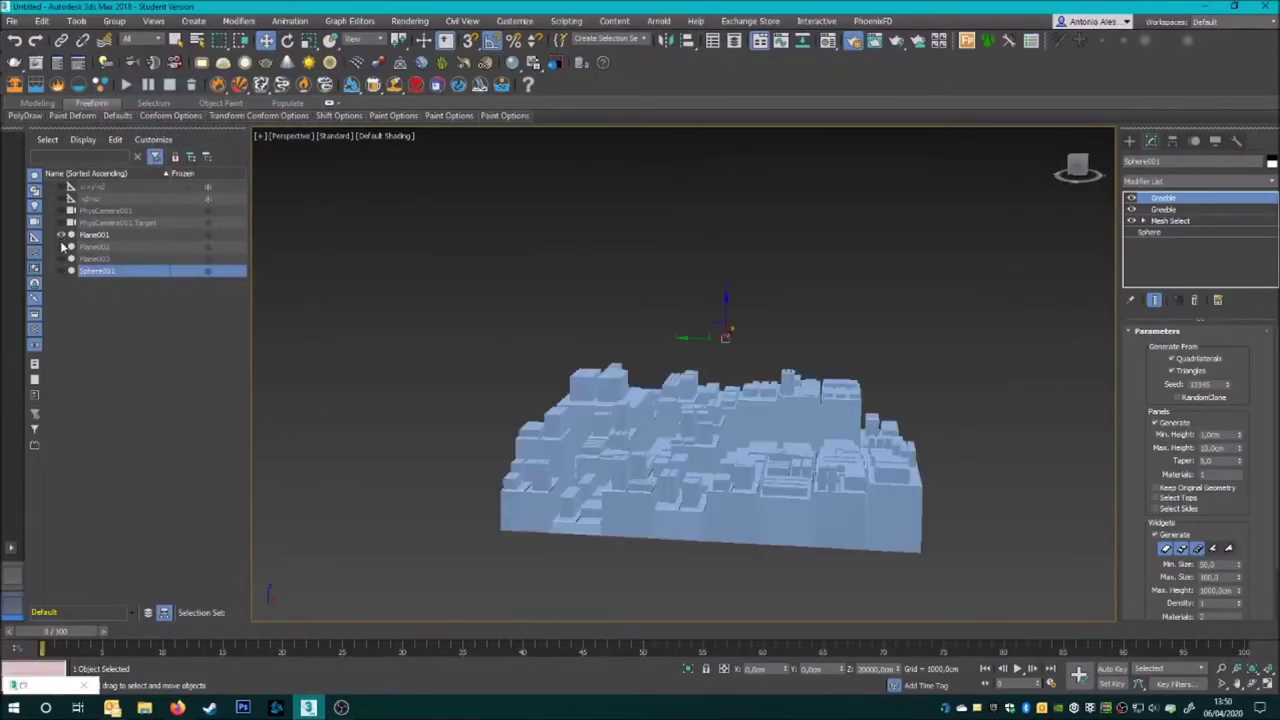
pyautogui.click(61, 246)
pyautogui.scroll(5, 698, 426)
pyautogui.scroll(-5, 698, 426)
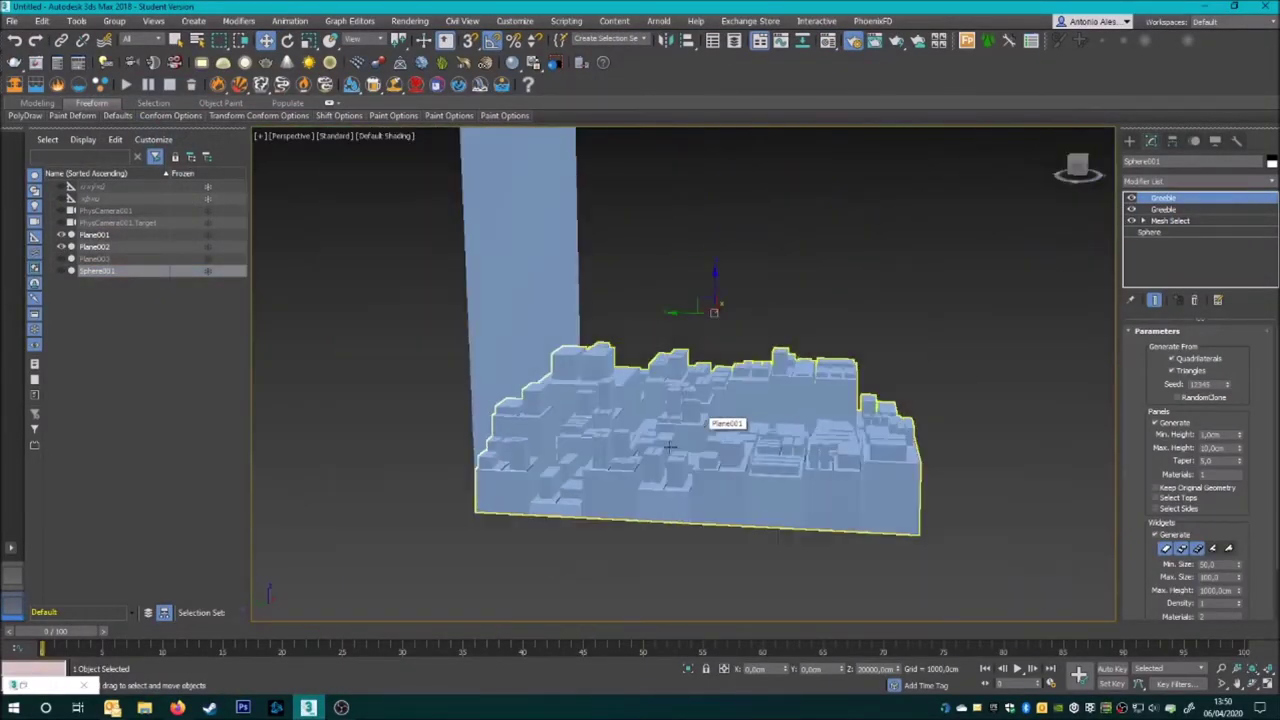
pyautogui.click(61, 258)
pyautogui.scroll(-2, 534, 471)
pyautogui.click(61, 270)
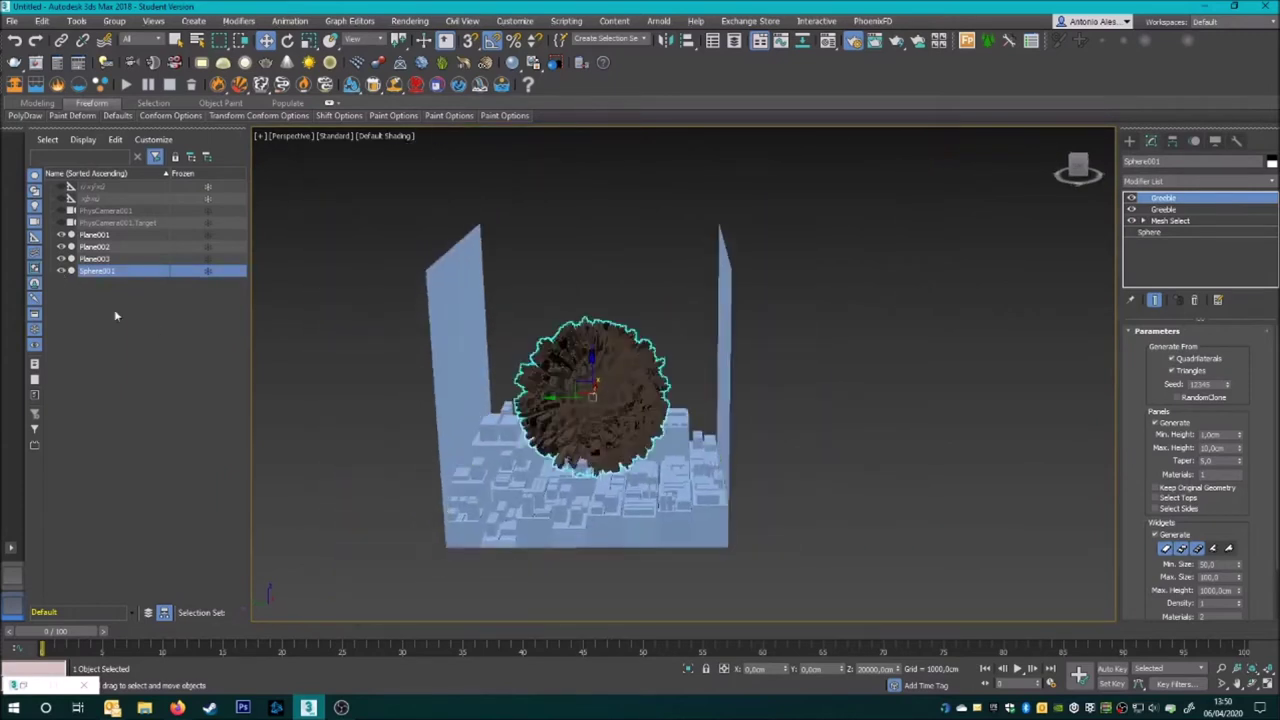
# Inspect Plane001's modifier stack, then delete the greebled city floor plane
pyautogui.click(100, 235)
pyautogui.click(1160, 232)
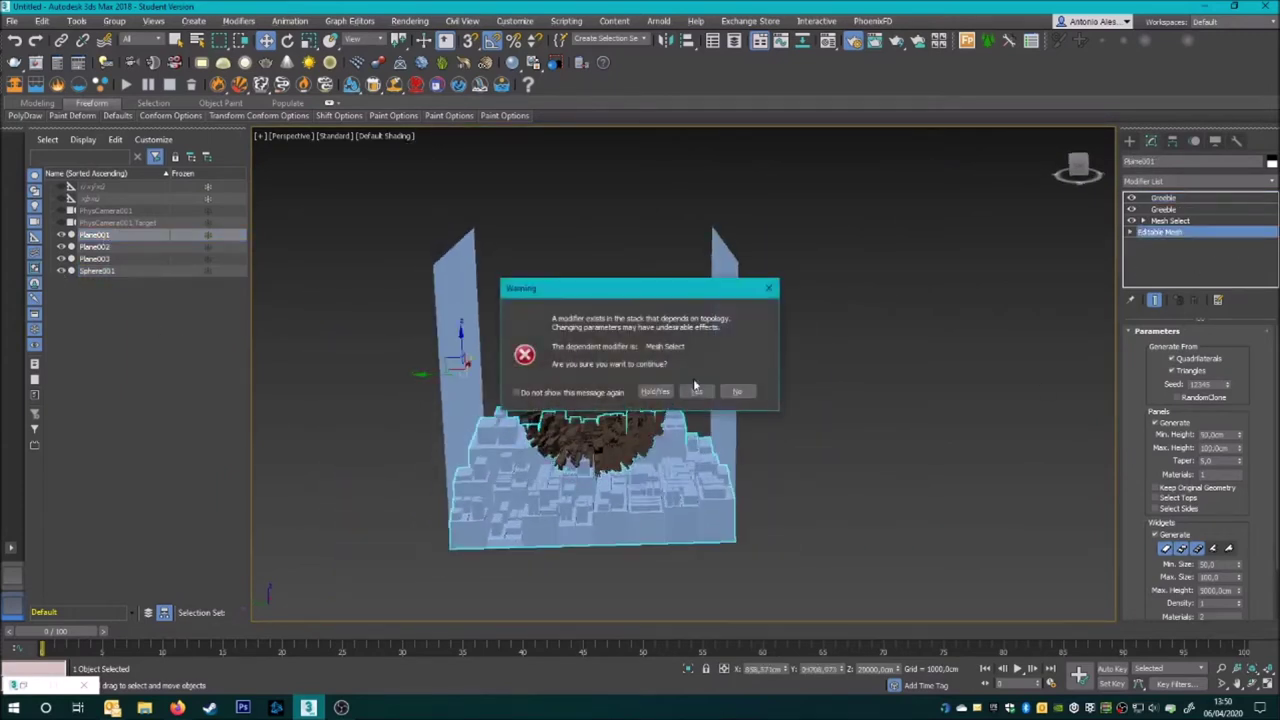
pyautogui.press('Return')
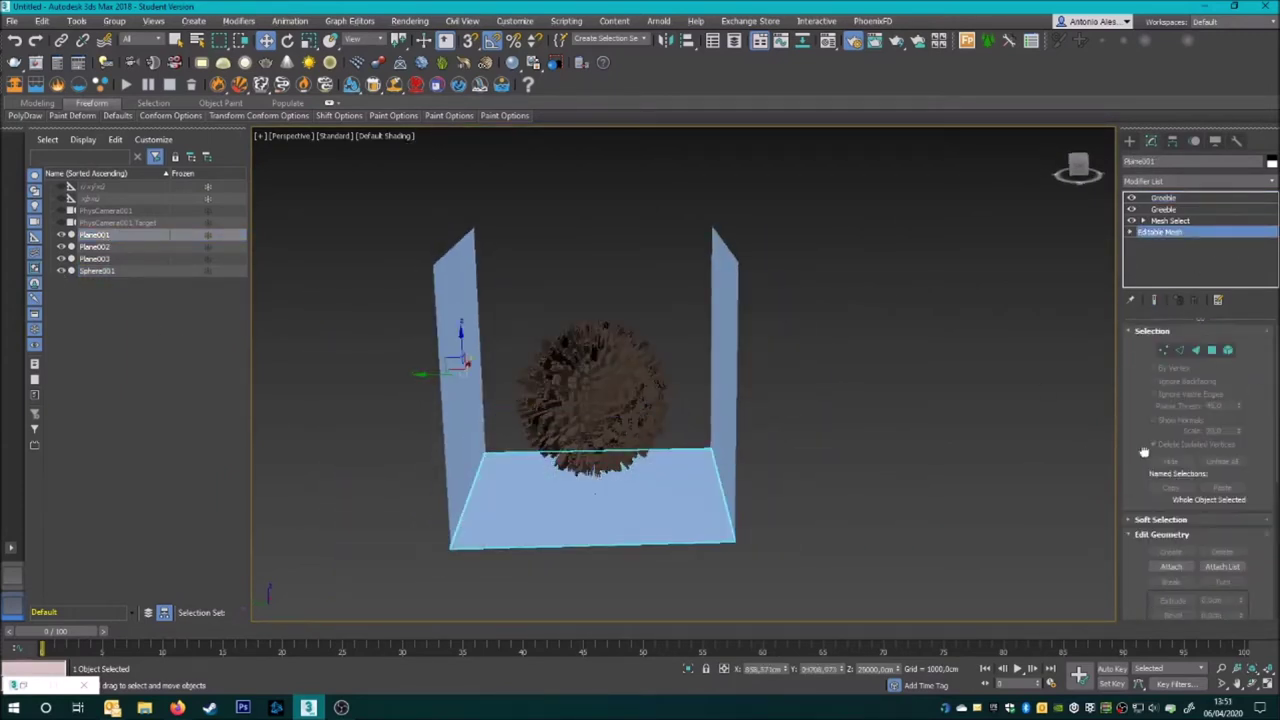
pyautogui.click(1163, 198)
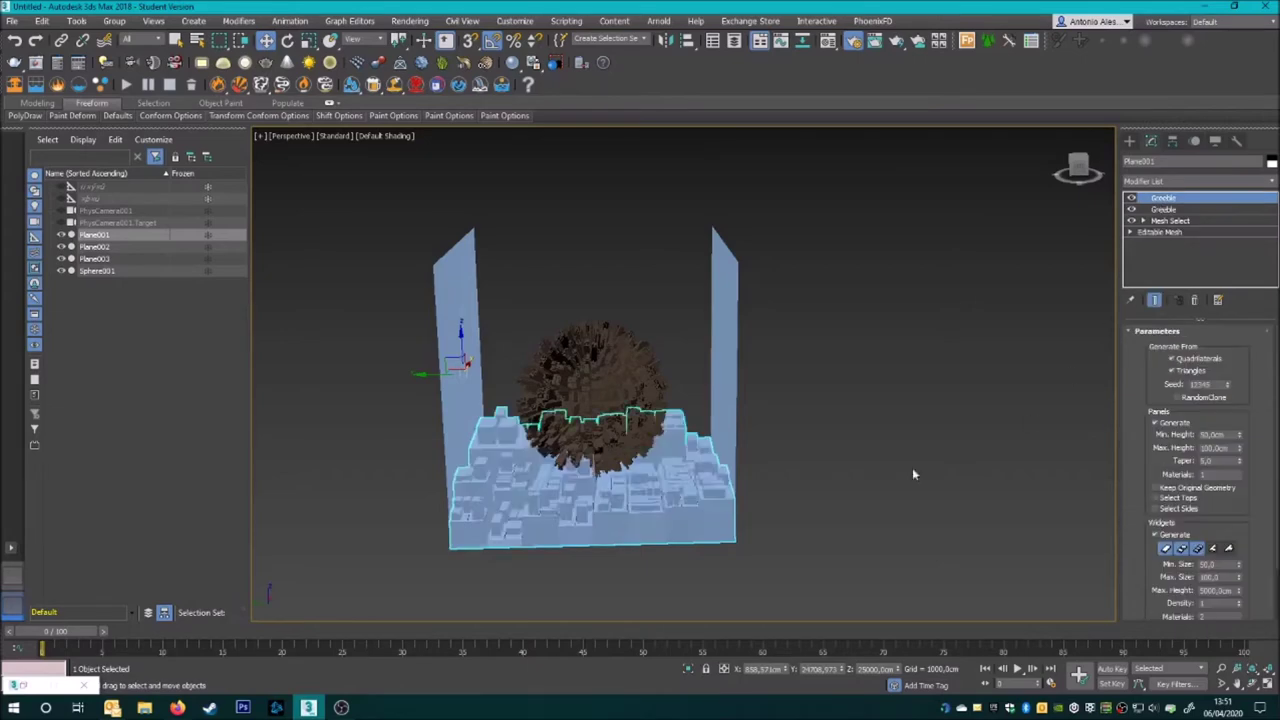
pyautogui.click(631, 362)
pyautogui.click(442, 333)
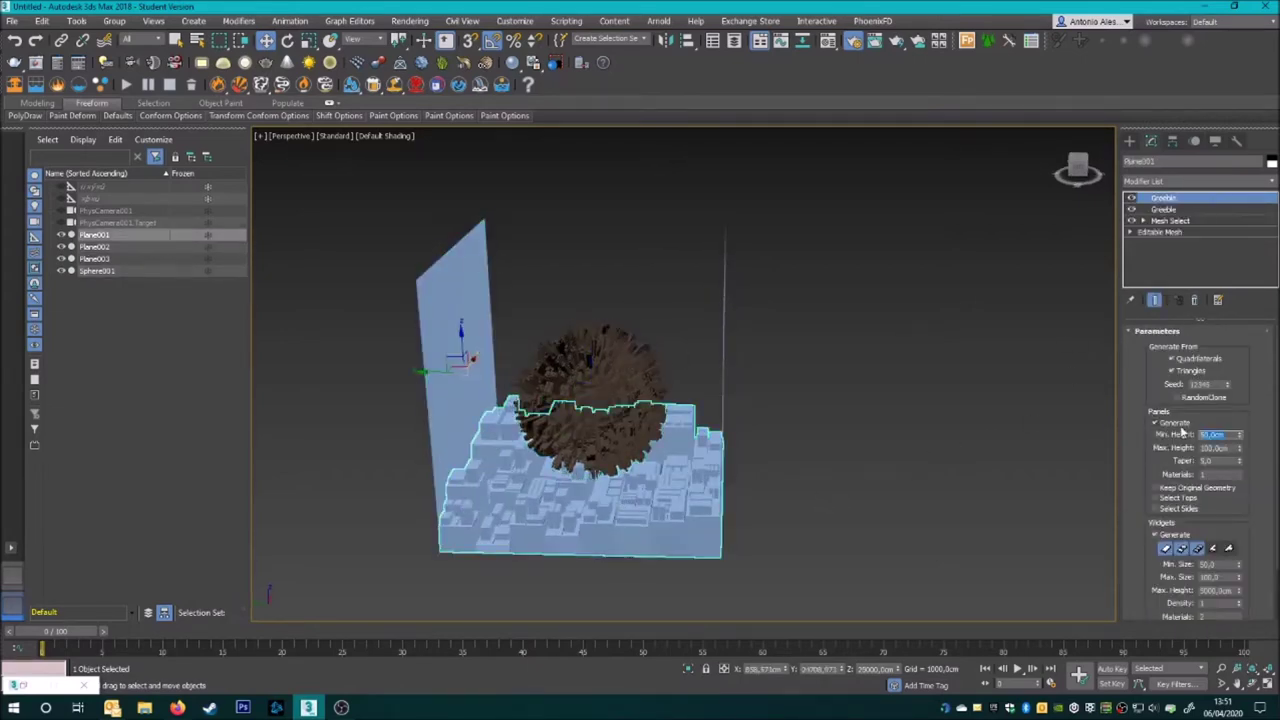
pyautogui.write('1')
pyautogui.keyDown('alt'); pyautogui.moveTo(954, 518); pyautogui.dragTo(665, 503, button='middle'); pyautogui.keyUp('alt')
pyautogui.press('Delete')
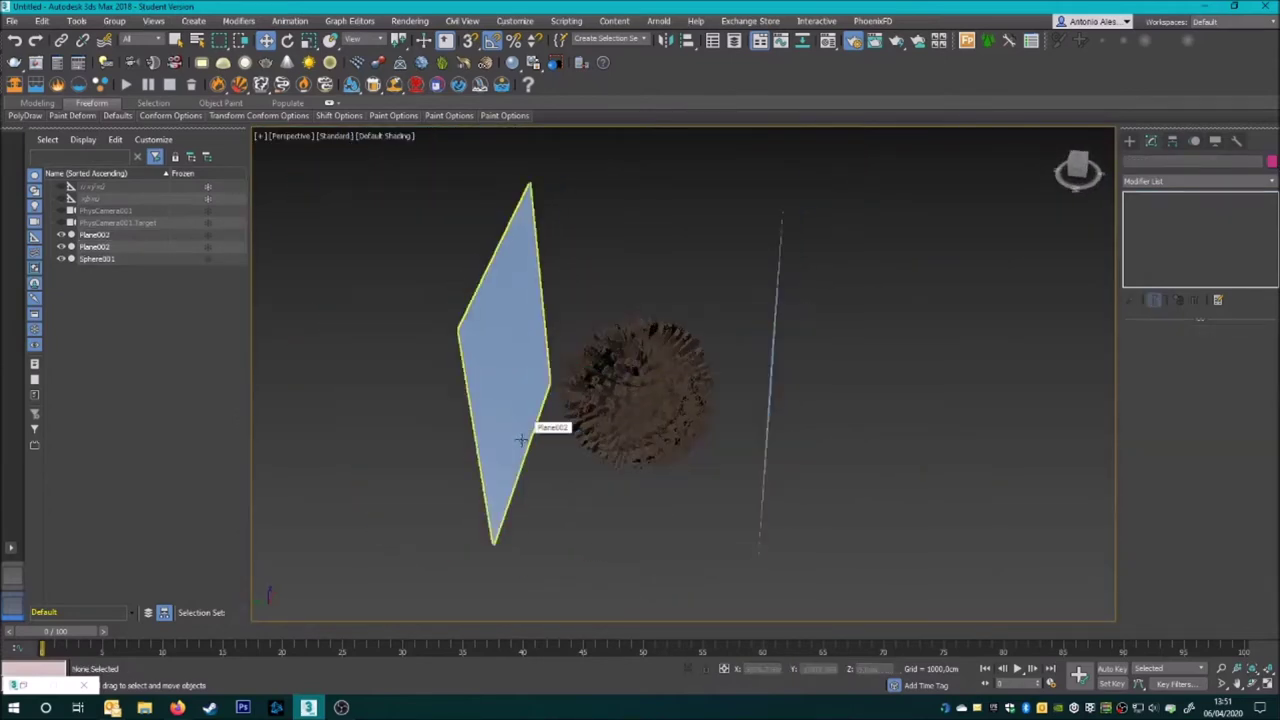
# Draw a new standard-primitive Plane as a floor under the sphere
pyautogui.click(1158, 162)
pyautogui.click(1130, 160)
pyautogui.click(1223, 277)
pyautogui.moveTo(522, 395); pyautogui.dragTo(770, 562)
pyautogui.keyDown('alt'); pyautogui.moveTo(770, 562); pyautogui.dragTo(843, 486, button='middle'); pyautogui.keyUp('alt')
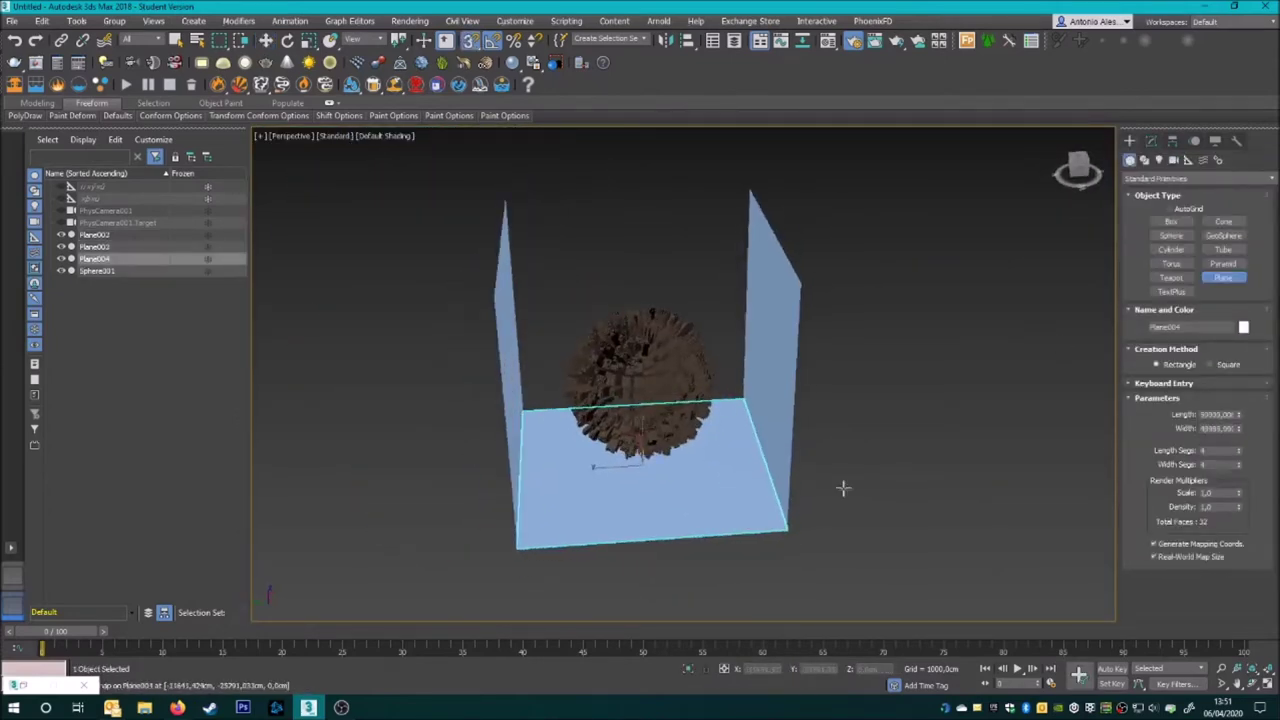
pyautogui.rightClick(759, 457)
pyautogui.keyDown('alt'); pyautogui.moveTo(759, 457); pyautogui.dragTo(700, 420, button='middle'); pyautogui.keyUp('alt')
# Delete the old wall planes, including Plane002
pyautogui.click(1151, 140)
pyautogui.click(443, 329)
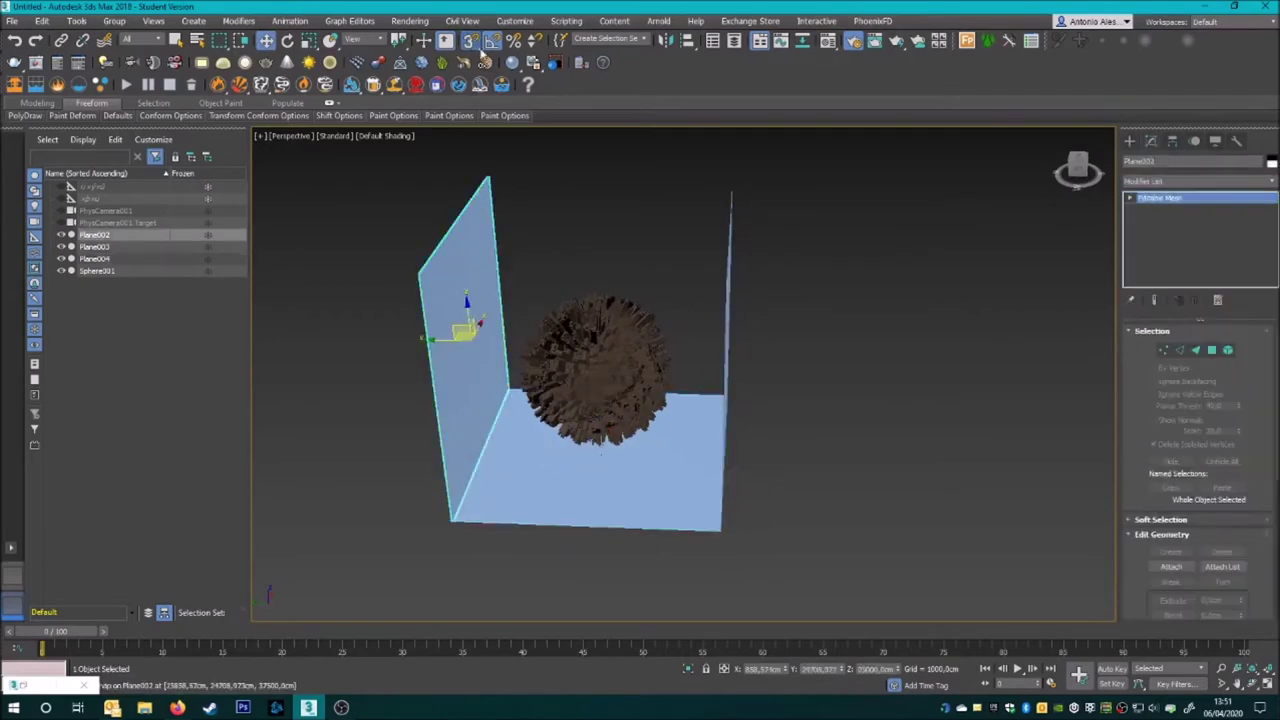
pyautogui.press('Delete')
pyautogui.click(729, 256)
pyautogui.press('Delete')
# Set the new floor Plane004 to Length 100000 and Width 100000
pyautogui.click(620, 480)
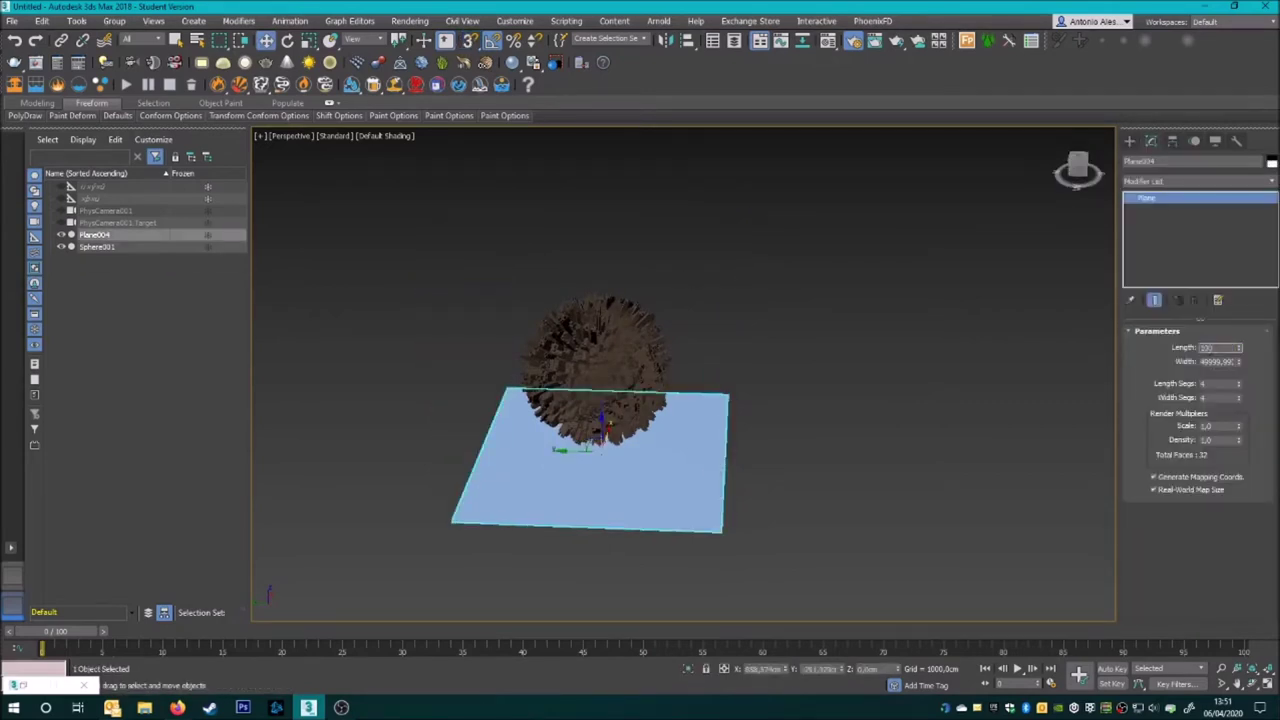
pyautogui.write('100000')
pyautogui.press('Tab')
pyautogui.write('100000')
pyautogui.press('Return')
pyautogui.scroll(-3, 590, 440)
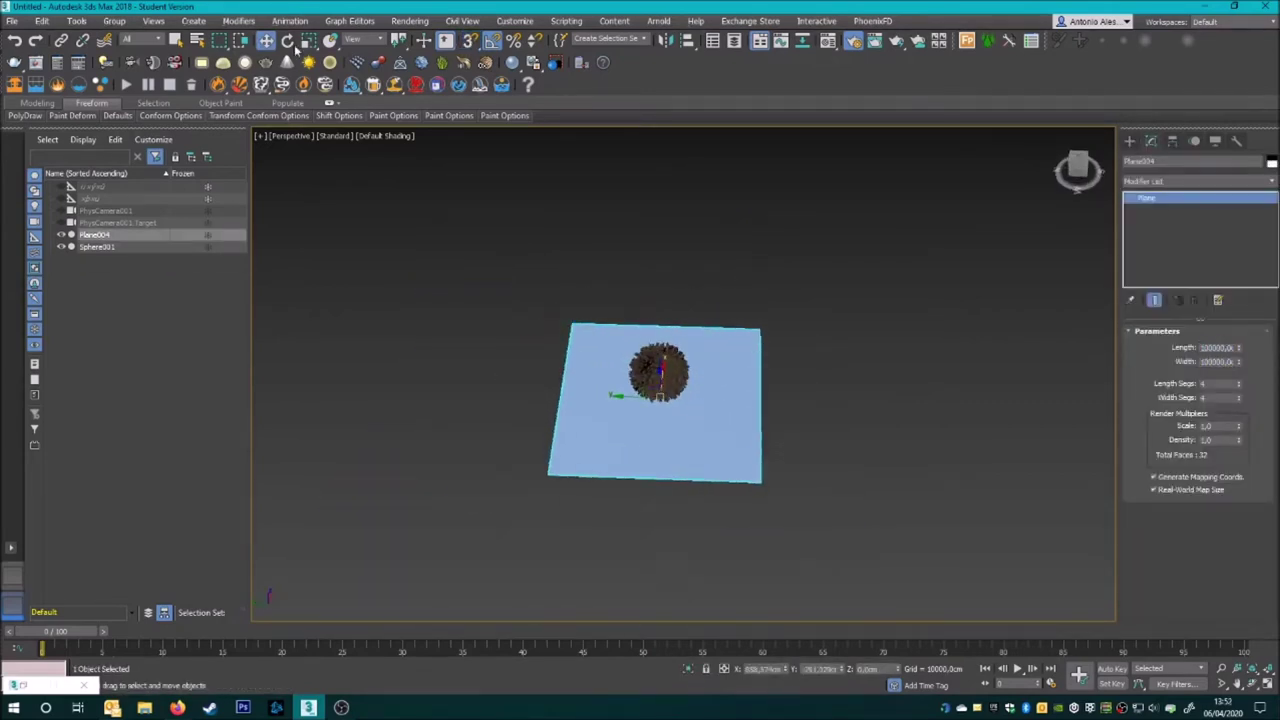
# Rotate-clone the floor upright to create the wall planes
pyautogui.press('e')
pyautogui.keyDown('shift'); pyautogui.moveTo(655, 440); pyautogui.dragTo(655, 402); pyautogui.keyUp('shift')
pyautogui.click(641, 410)
pyautogui.press('w')
pyautogui.moveTo(655, 401)
pyautogui.keyDown('alt'); pyautogui.mouseDown(button='middle')
pyautogui.moveTo(617, 440)
pyautogui.moveTo(650, 440)
pyautogui.mouseUp(button='middle'); pyautogui.keyUp('alt')
pyautogui.click(620, 440)
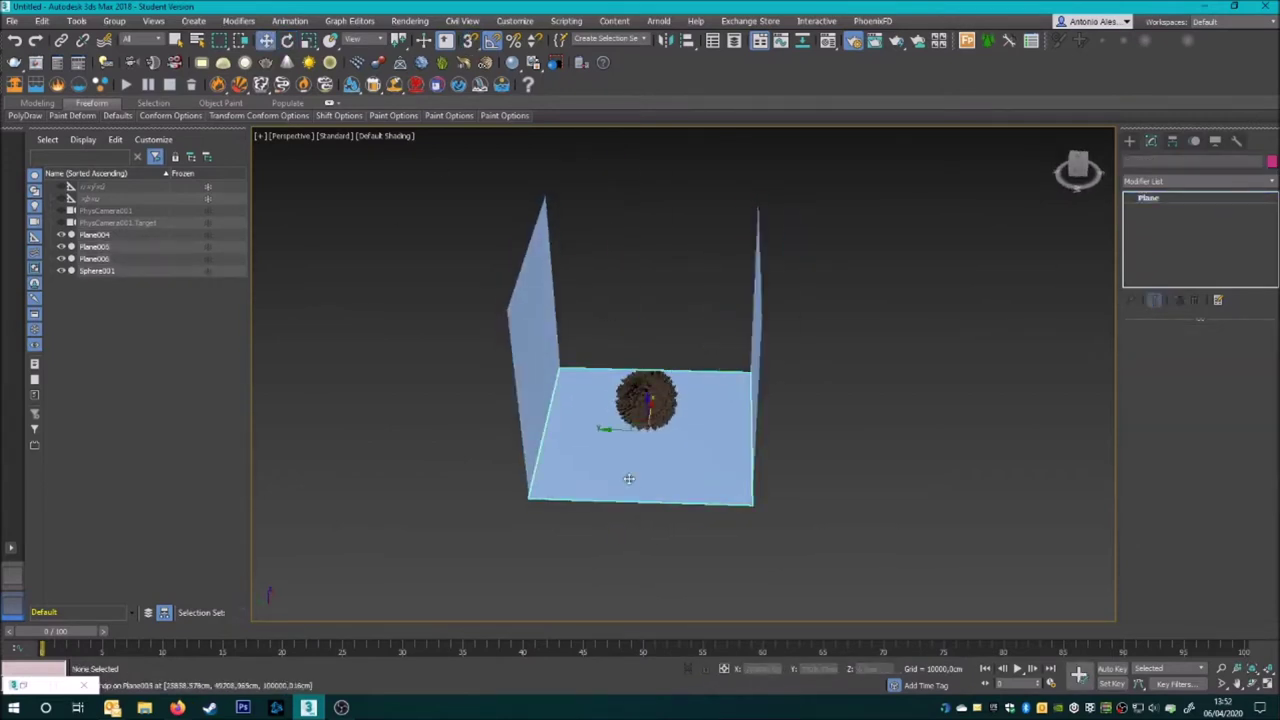
pyautogui.click(1195, 181)
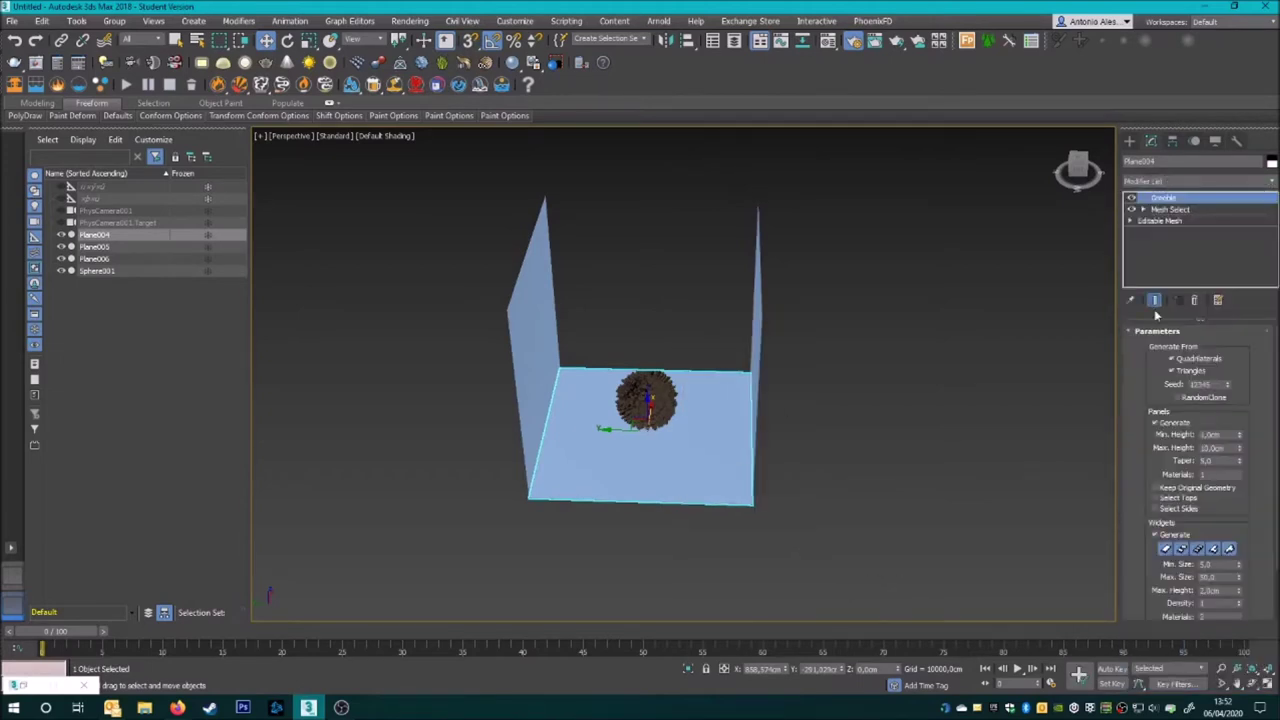
# Tune the floor's Greeble panel heights to Min 100 cm and Max 10000 cm
pyautogui.scroll(-2, 1241, 489)
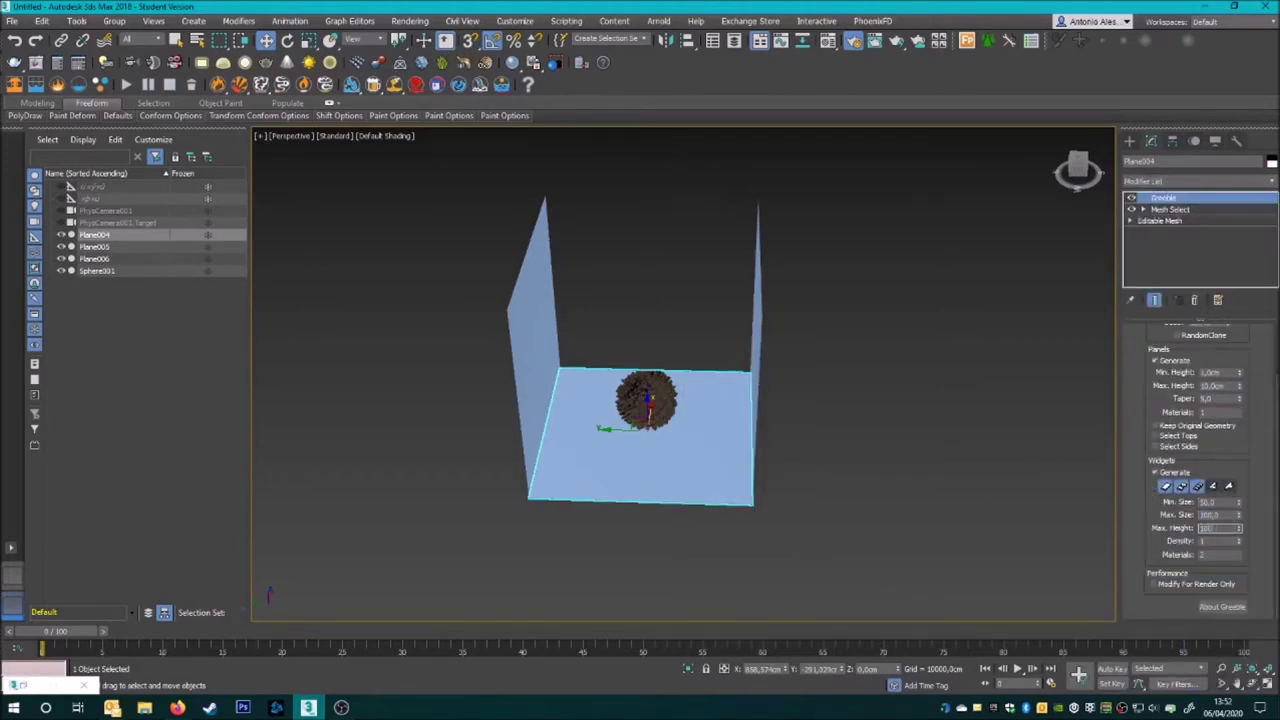
pyautogui.scroll(5, 800, 520)
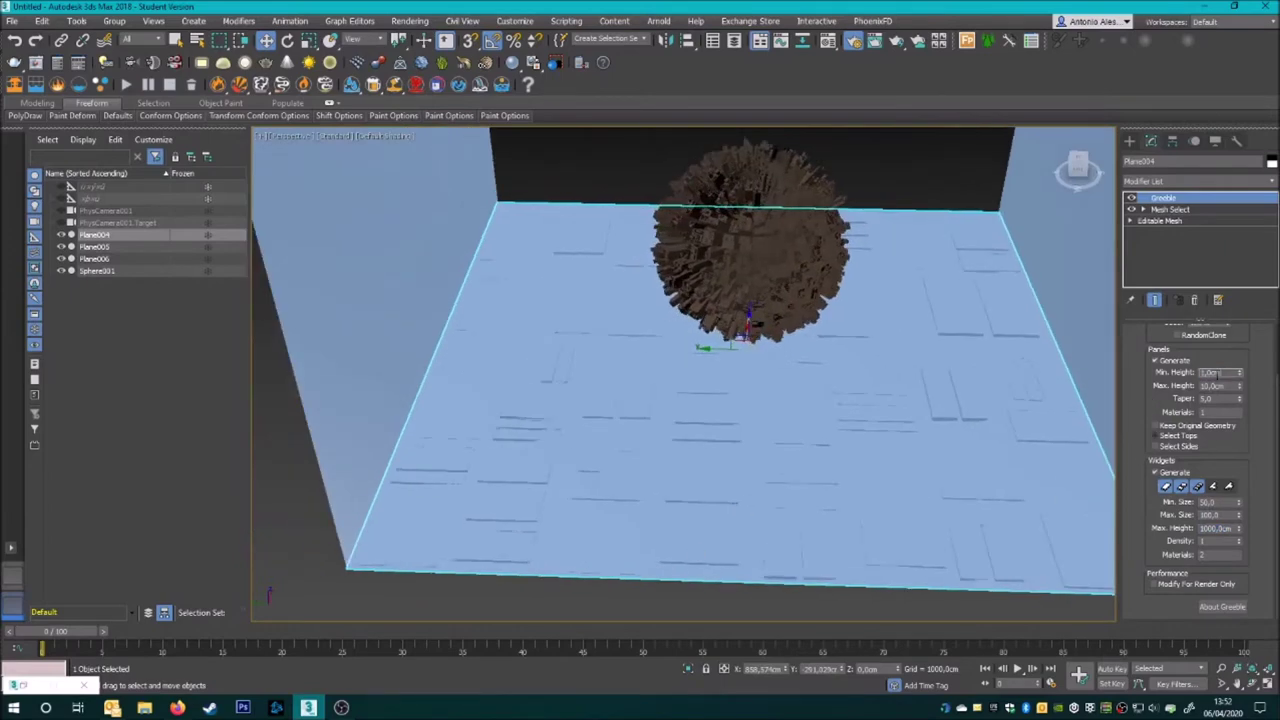
pyautogui.press('Return')
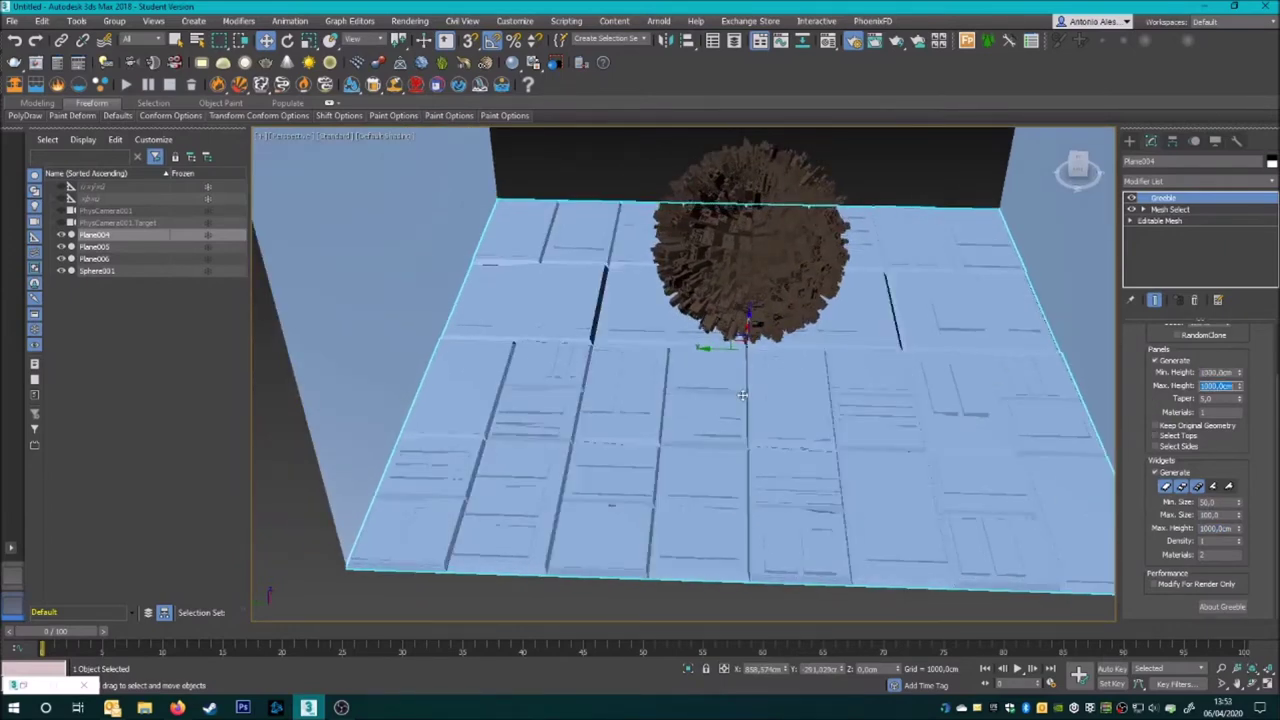
pyautogui.scroll(-4, 700, 380)
pyautogui.press('Tab')
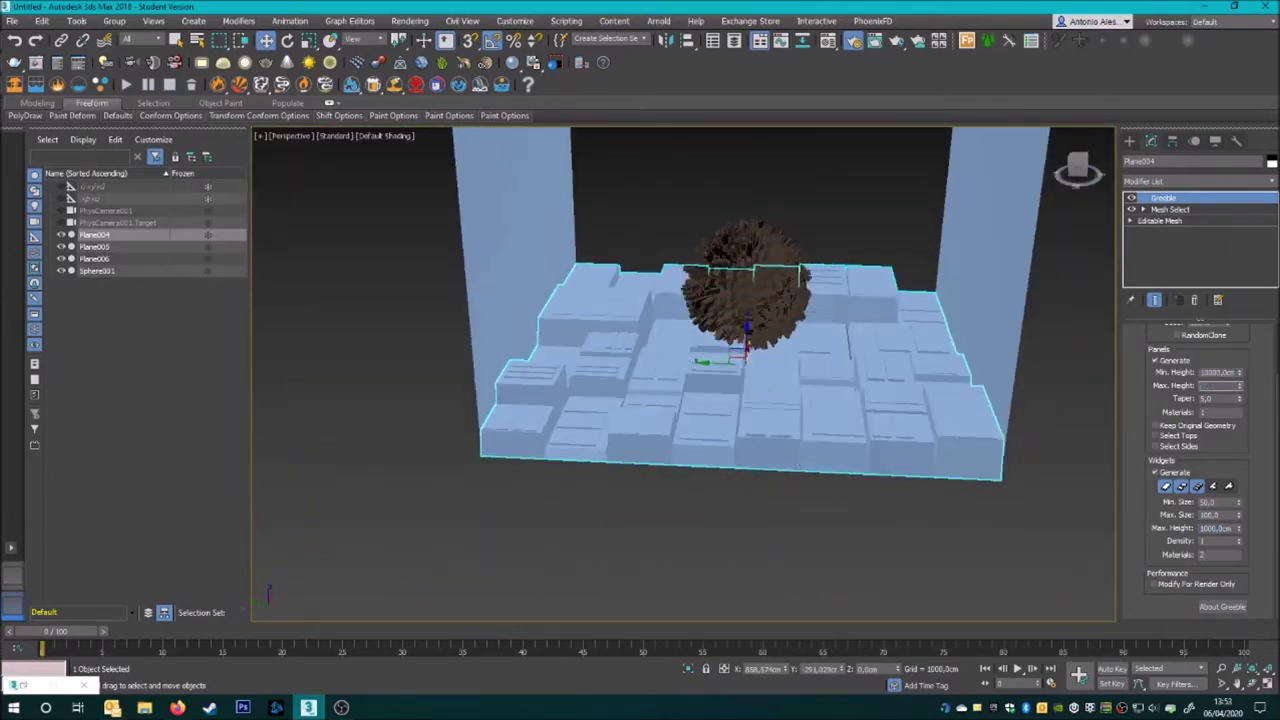
pyautogui.write('50000')
pyautogui.press('Return')
pyautogui.scroll(-3, 890, 449)
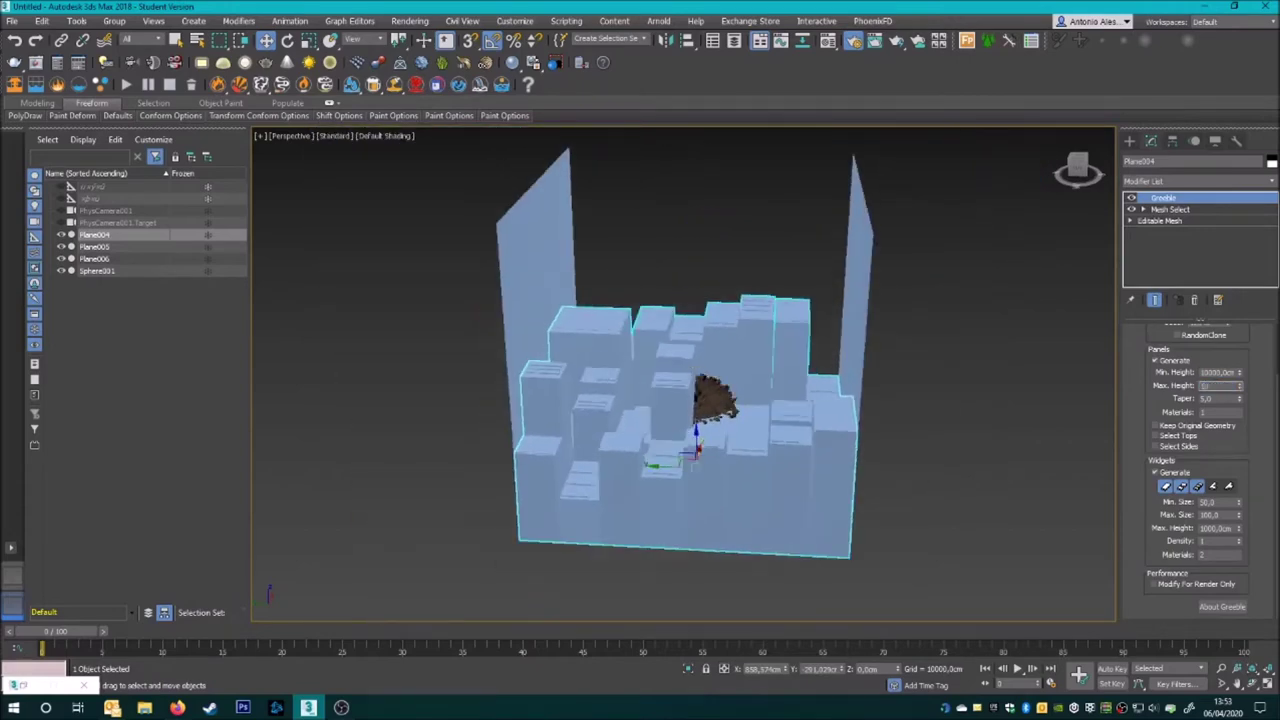
pyautogui.write('10000')
pyautogui.press('Return')
pyautogui.write('100')
pyautogui.press('Return')
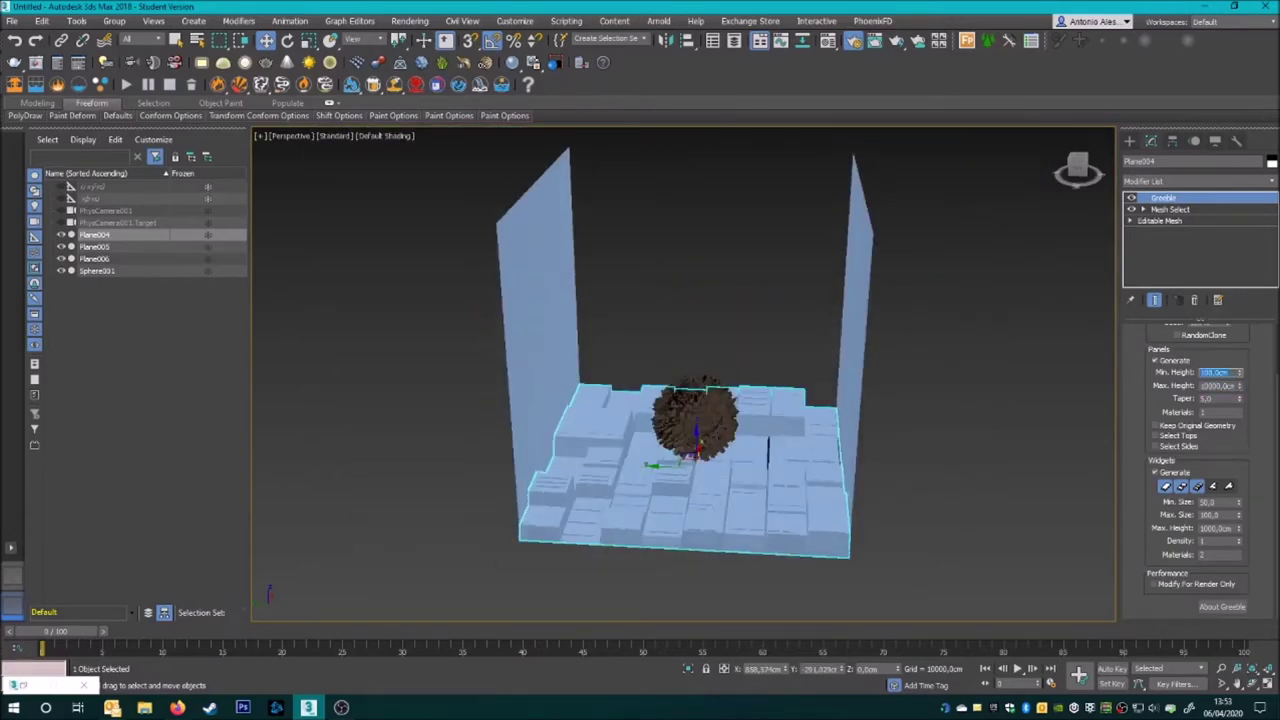
# Add a second Greeble to the floor with widget Max Height 5000 cm
pyautogui.scroll(5, 679, 403)
pyautogui.keyDown('alt'); pyautogui.moveTo(679, 370); pyautogui.dragTo(679, 403, button='middle'); pyautogui.keyUp('alt')
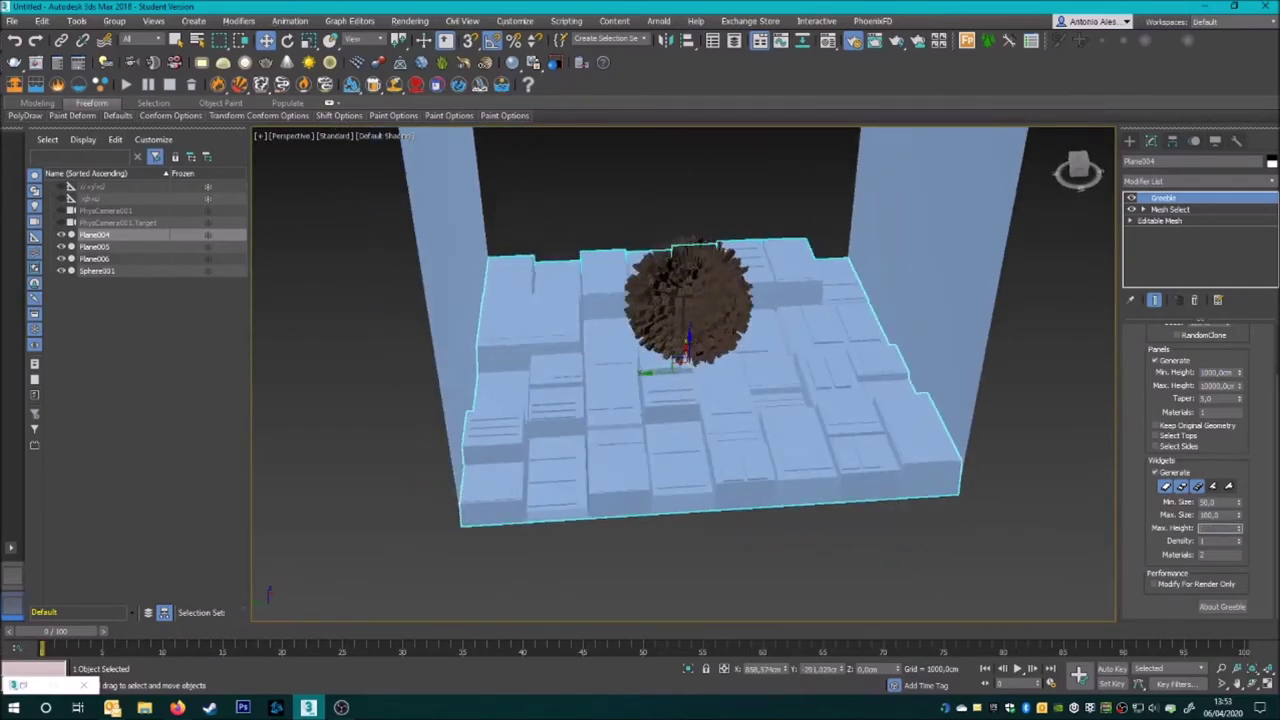
pyautogui.keyDown('alt'); pyautogui.moveTo(679, 403); pyautogui.dragTo(585, 527, button='middle'); pyautogui.keyUp('alt')
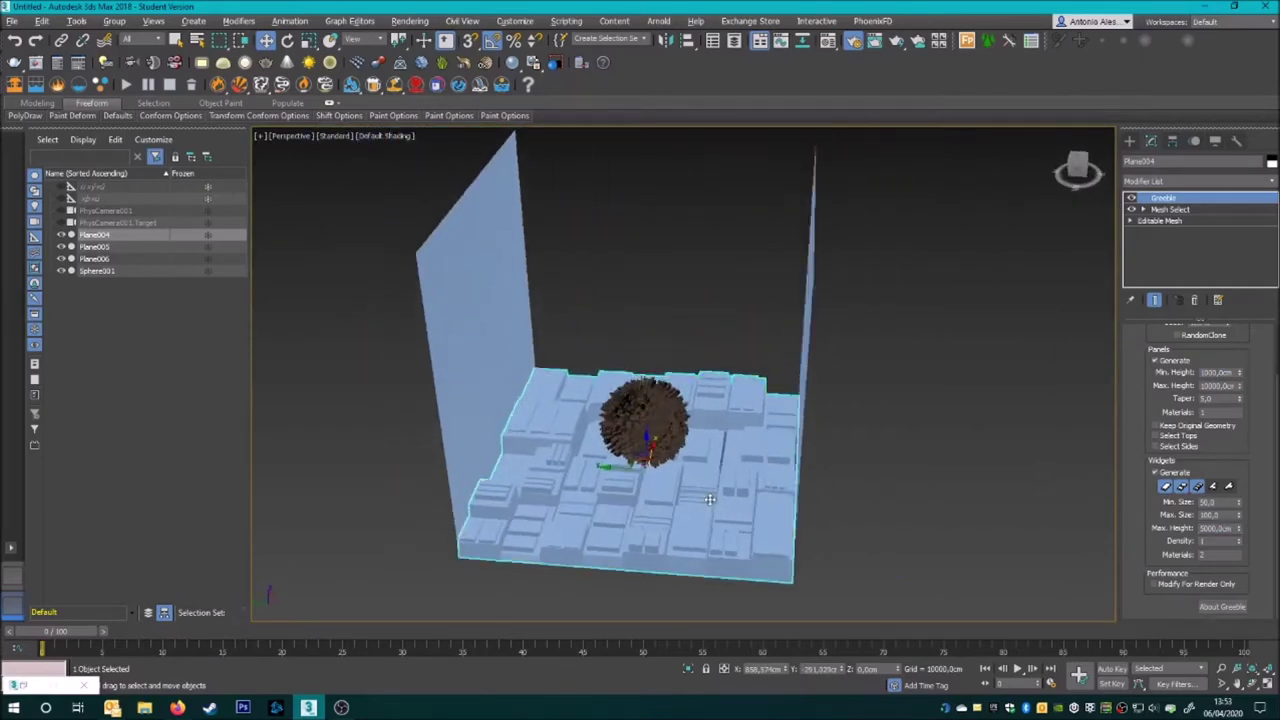
pyautogui.scroll(5, 585, 527)
pyautogui.scroll(-5, 585, 527)
pyautogui.click(1200, 181)
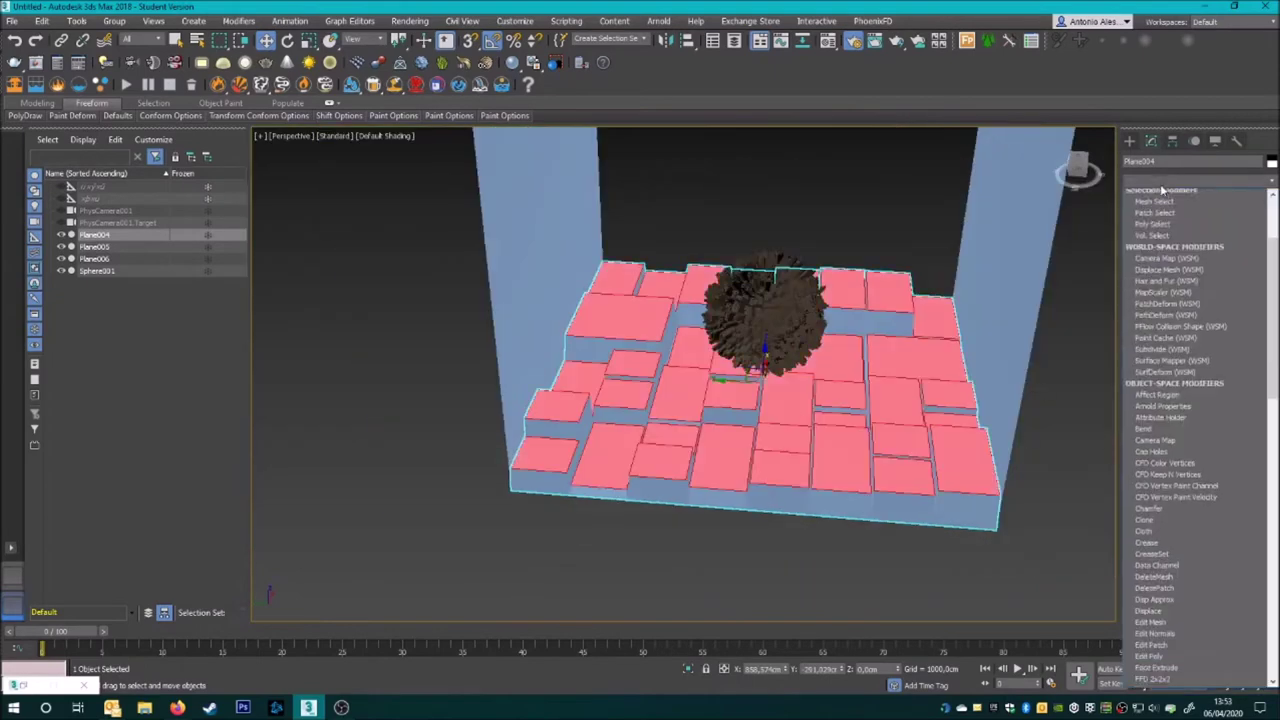
pyautogui.click(1207, 489)
pyautogui.write('5000')
pyautogui.press('Return')
# Select the left wall plane and bring up its quad menu
pyautogui.scroll(3, 745, 407)
pyautogui.scroll(2, 745, 407)
pyautogui.scroll(2, 745, 407)
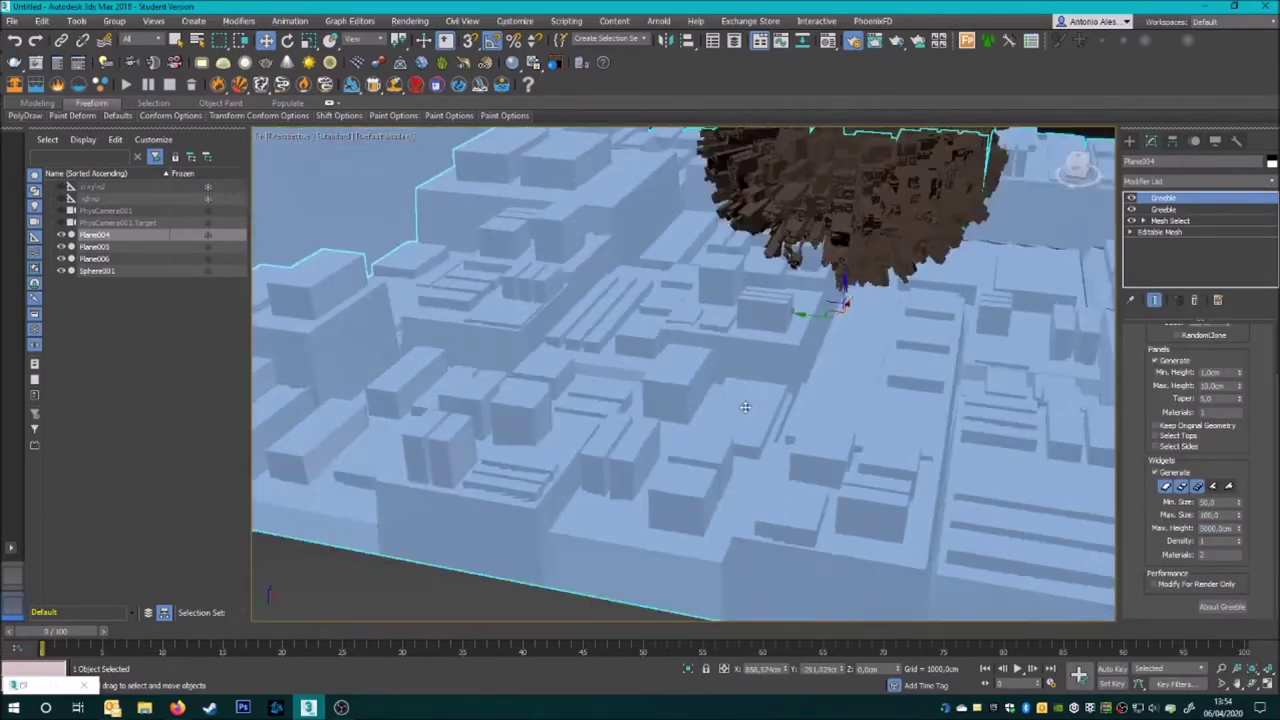
pyautogui.scroll(-6, 620, 467)
pyautogui.click(538, 274)
pyautogui.rightClick(466, 296)
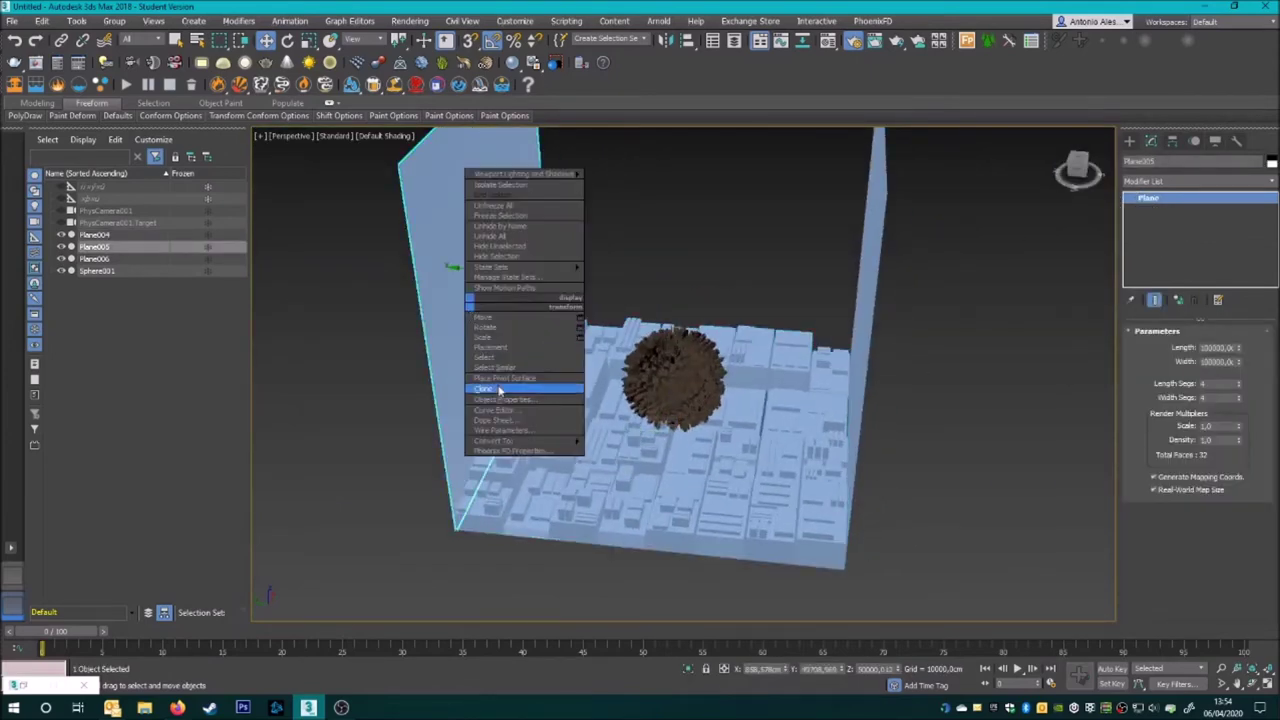
# Convert the left wall to Editable Mesh and add Mesh Select and Greeble modifiers
pyautogui.click(600, 436)
pyautogui.click(1200, 181)
pyautogui.click(1165, 225)
pyautogui.click(1167, 176)
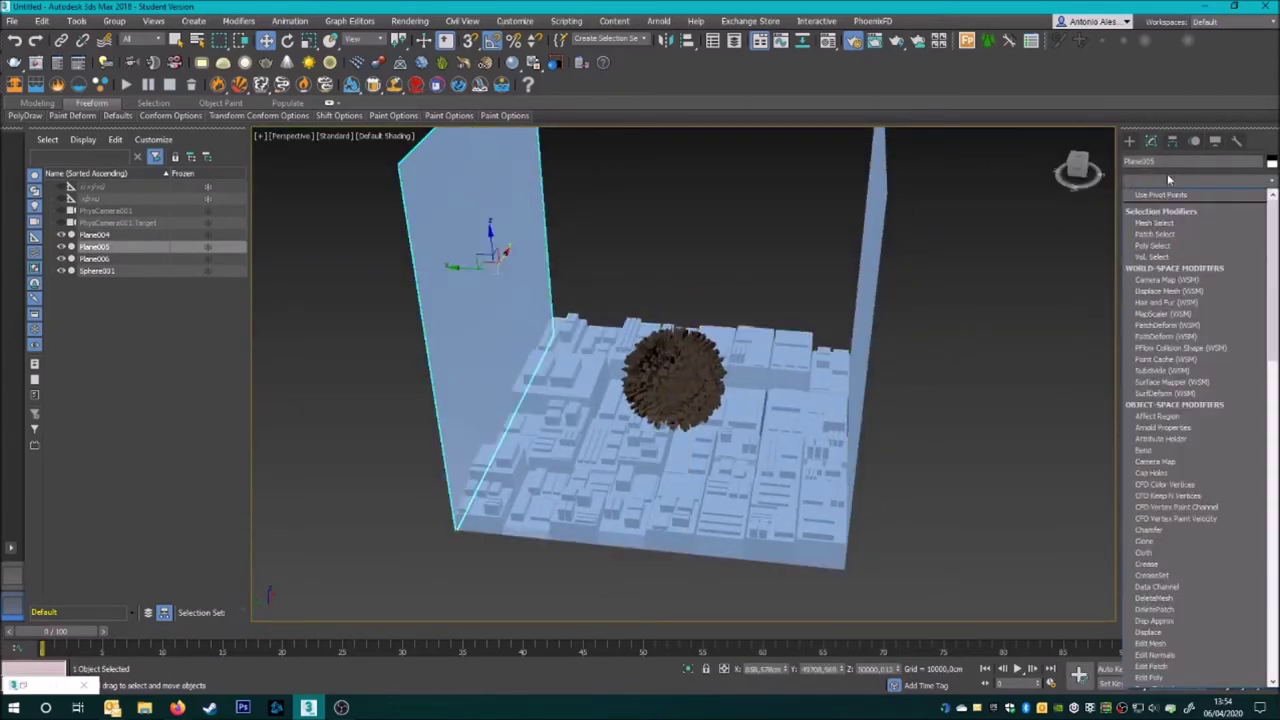
pyautogui.click(1160, 266)
pyautogui.click(650, 480)
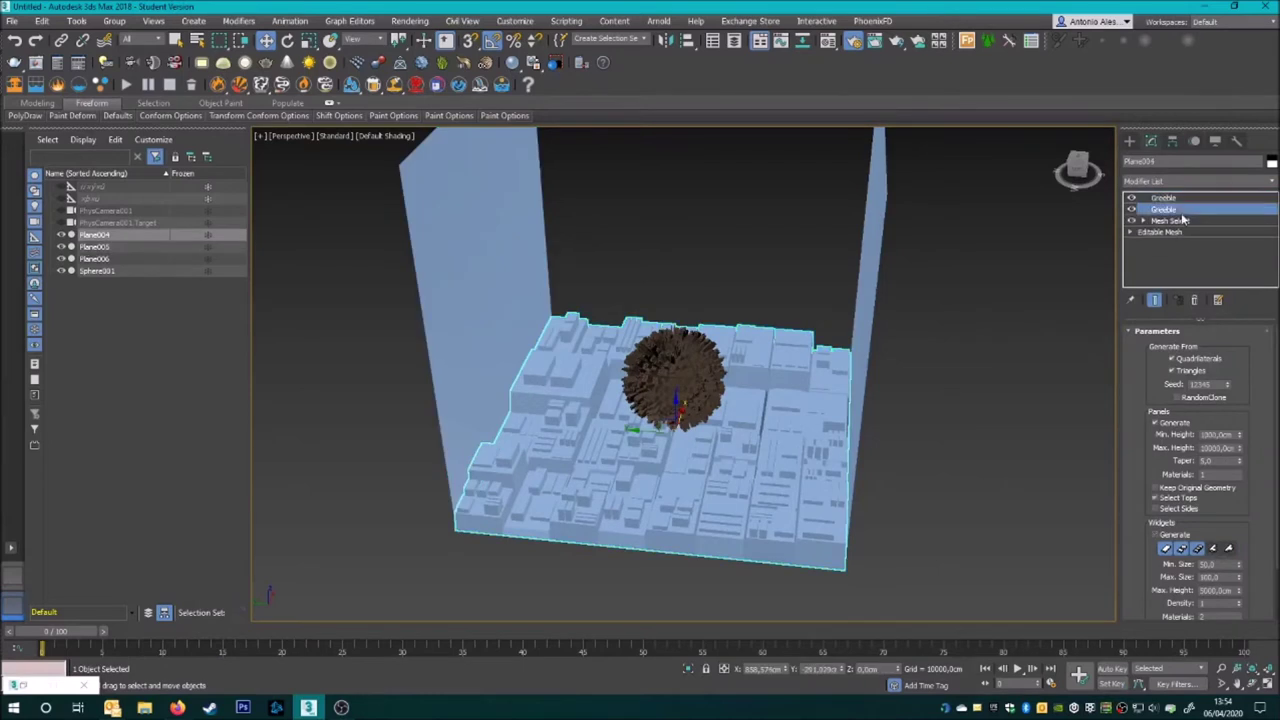
pyautogui.hotkey('ctrl', 'z')
pyautogui.hotkey('ctrl', 'z')
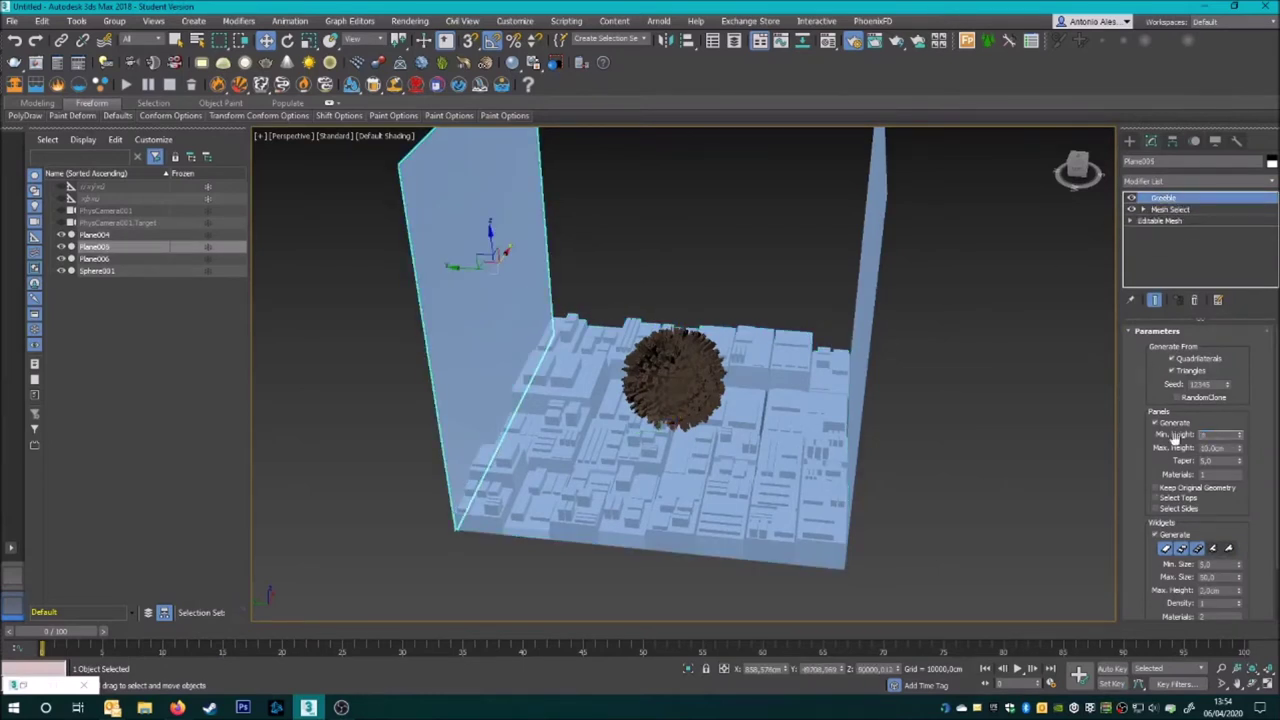
pyautogui.write('1000')
pyautogui.press('Return')
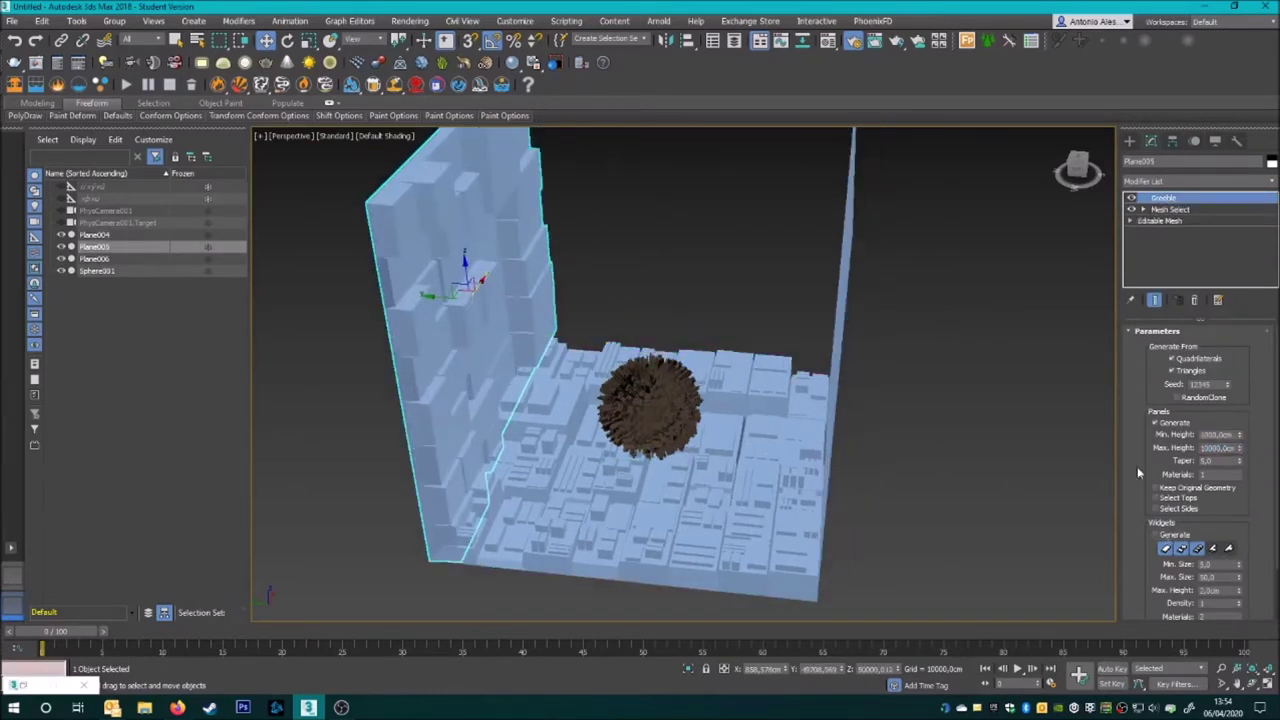
# Enable Select Tops and stack a second Greeble of 10000 cm height on the left wall
pyautogui.click(1184, 497)
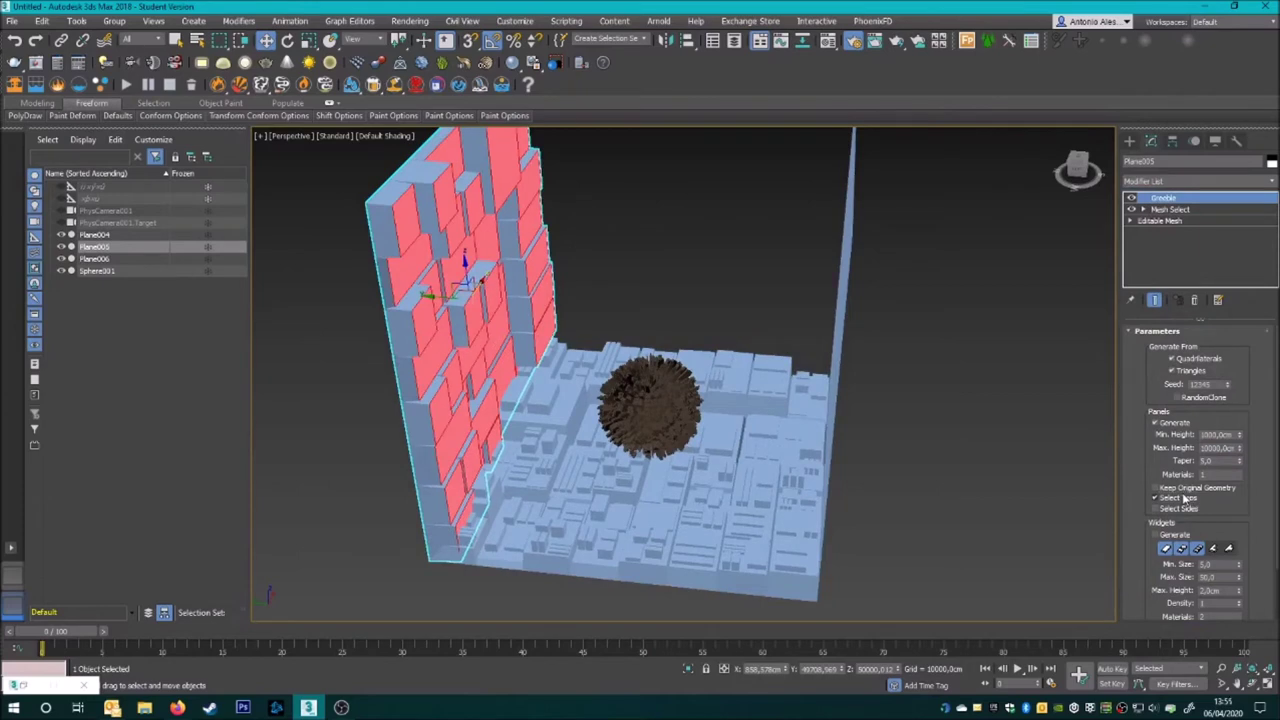
pyautogui.click(1188, 183)
pyautogui.click(1179, 450)
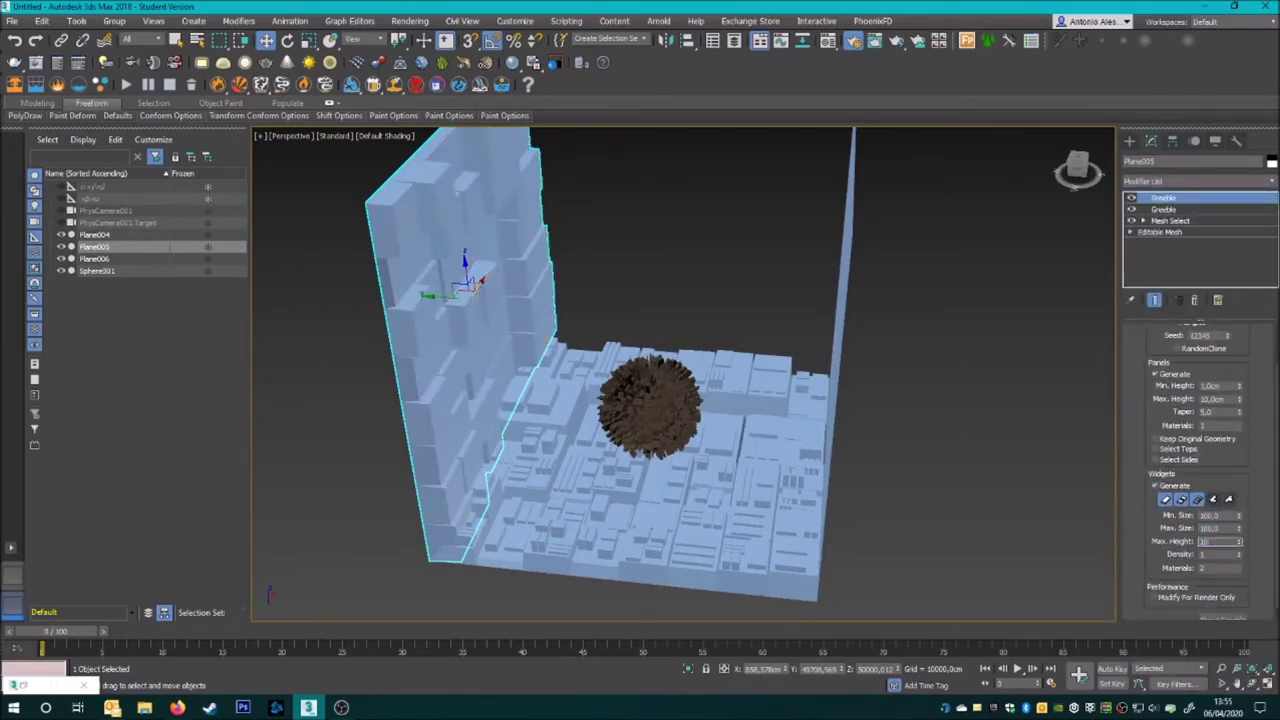
pyautogui.press('Return')
pyautogui.keyDown('alt'); pyautogui.moveTo(640, 380); pyautogui.dragTo(564, 375, button='middle'); pyautogui.keyUp('alt')
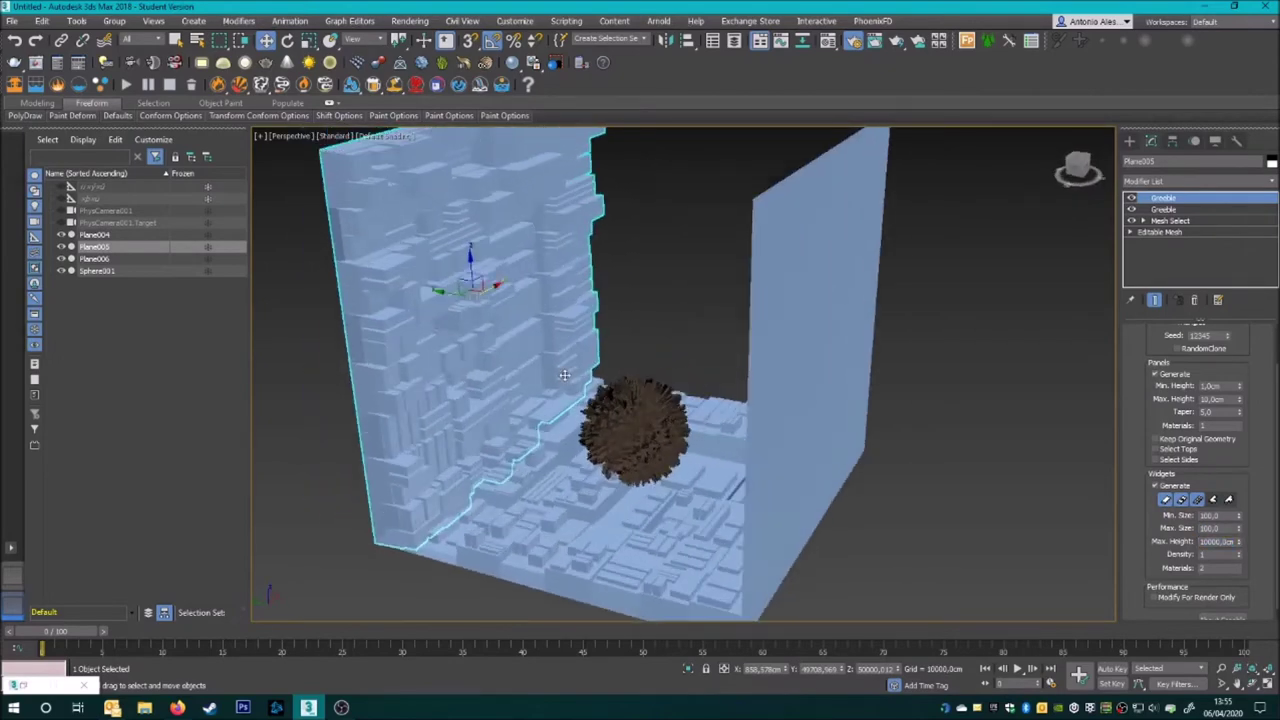
pyautogui.keyDown('alt'); pyautogui.moveTo(564, 375); pyautogui.dragTo(420, 350, button='middle'); pyautogui.keyUp('alt')
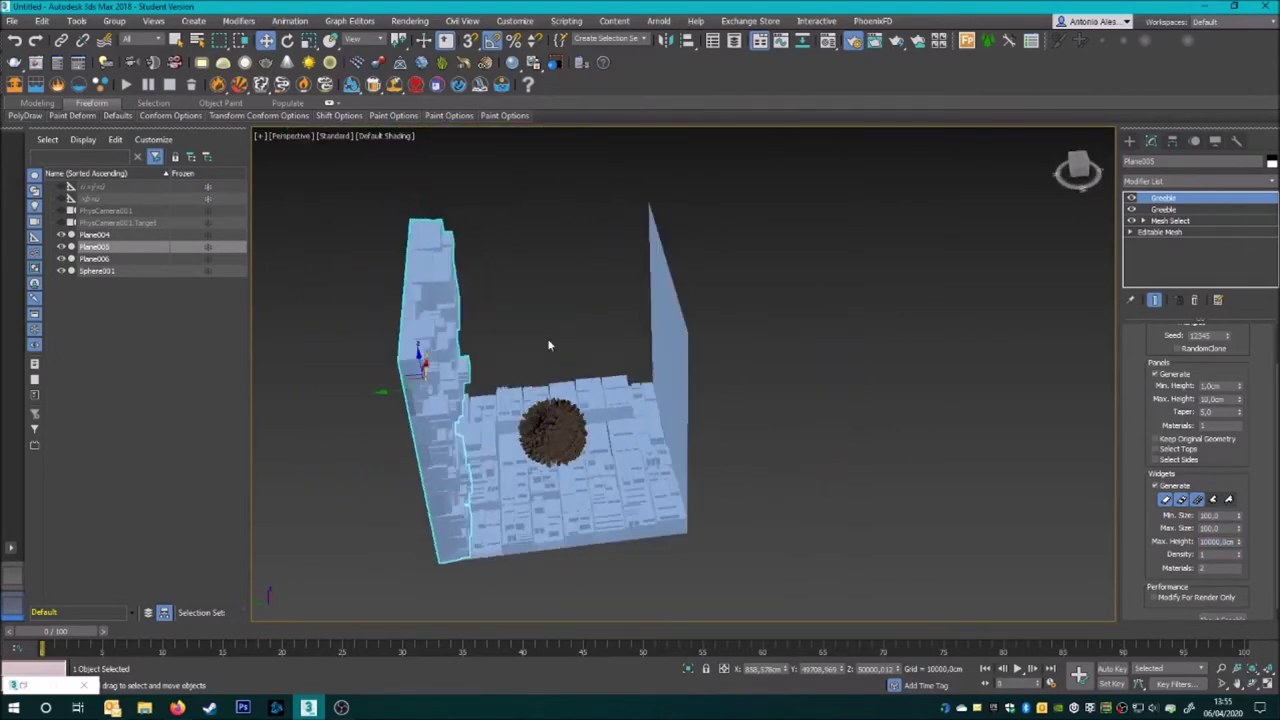
# Save the scene as Astronaut in the futuristic city.max in a new 3DS projects folder
pyautogui.hotkey('ctrl', 's')
pyautogui.doubleClick(259, 69)
pyautogui.doubleClick(110, 104)
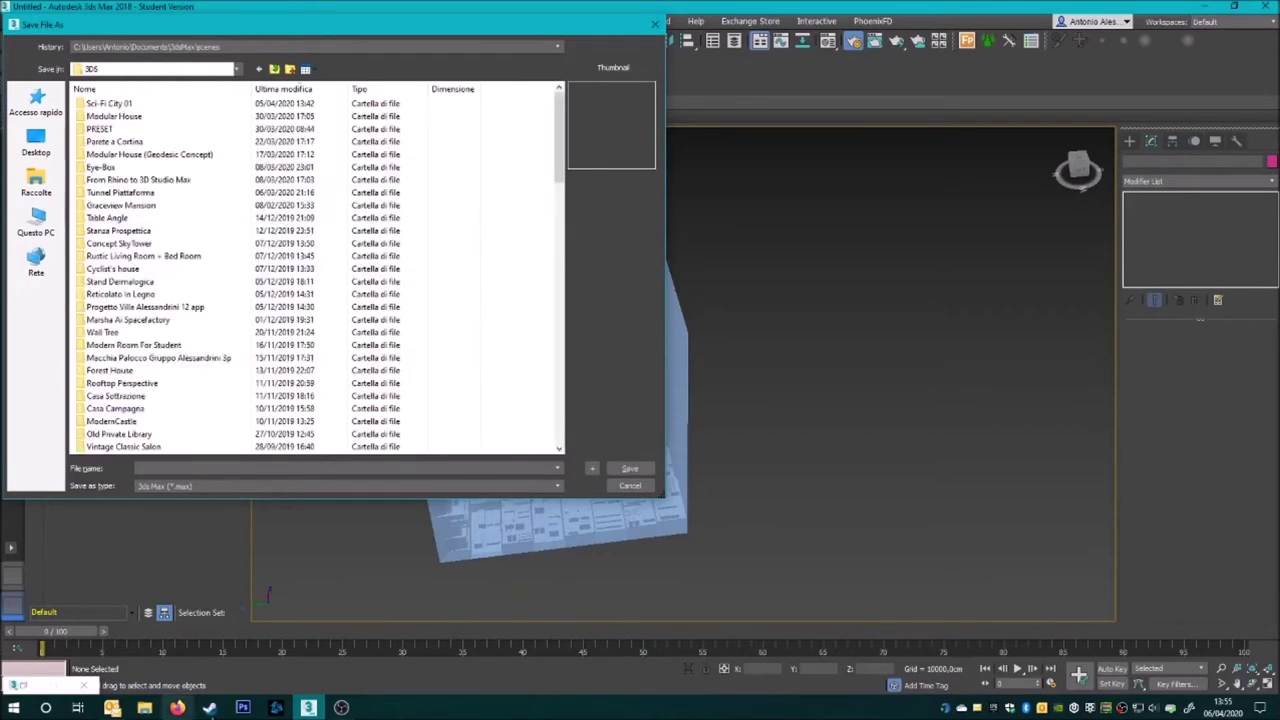
pyautogui.press('Return')
pyautogui.press('Return')
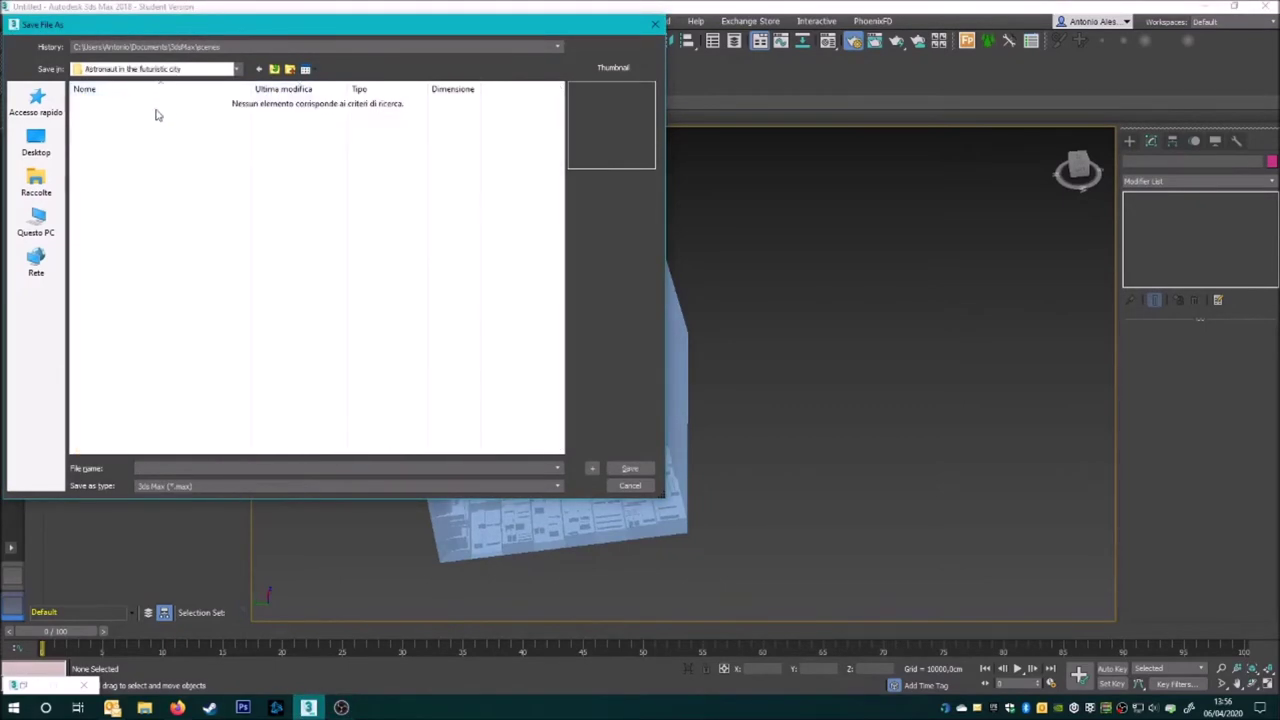
pyautogui.press('Return')
pyautogui.keyDown('alt'); pyautogui.moveTo(560, 400); pyautogui.dragTo(760, 313, button='middle'); pyautogui.keyUp('alt')
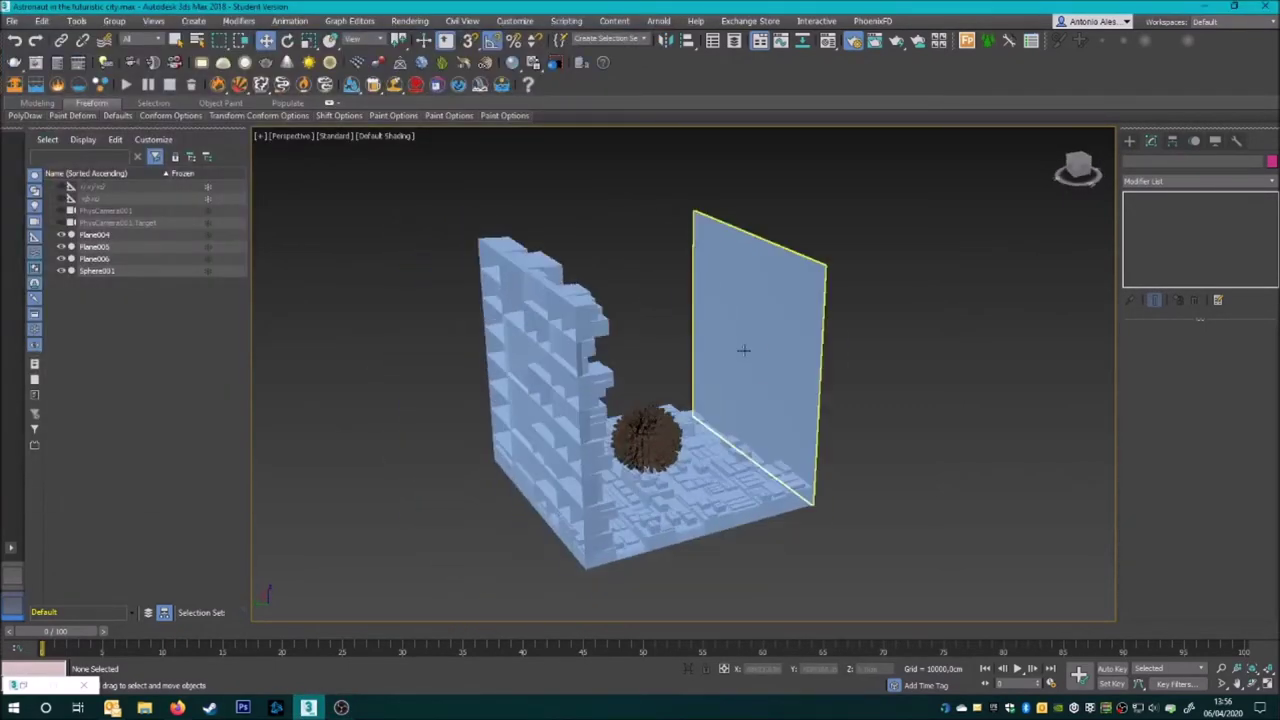
# Convert the right wall Plane006 to Editable Mesh and add Mesh Select and Greeble
pyautogui.click(760, 313)
pyautogui.rightClick(760, 313)
pyautogui.click(895, 444)
pyautogui.click(1200, 181)
pyautogui.click(1170, 232)
pyautogui.click(1200, 181)
pyautogui.click(1158, 513)
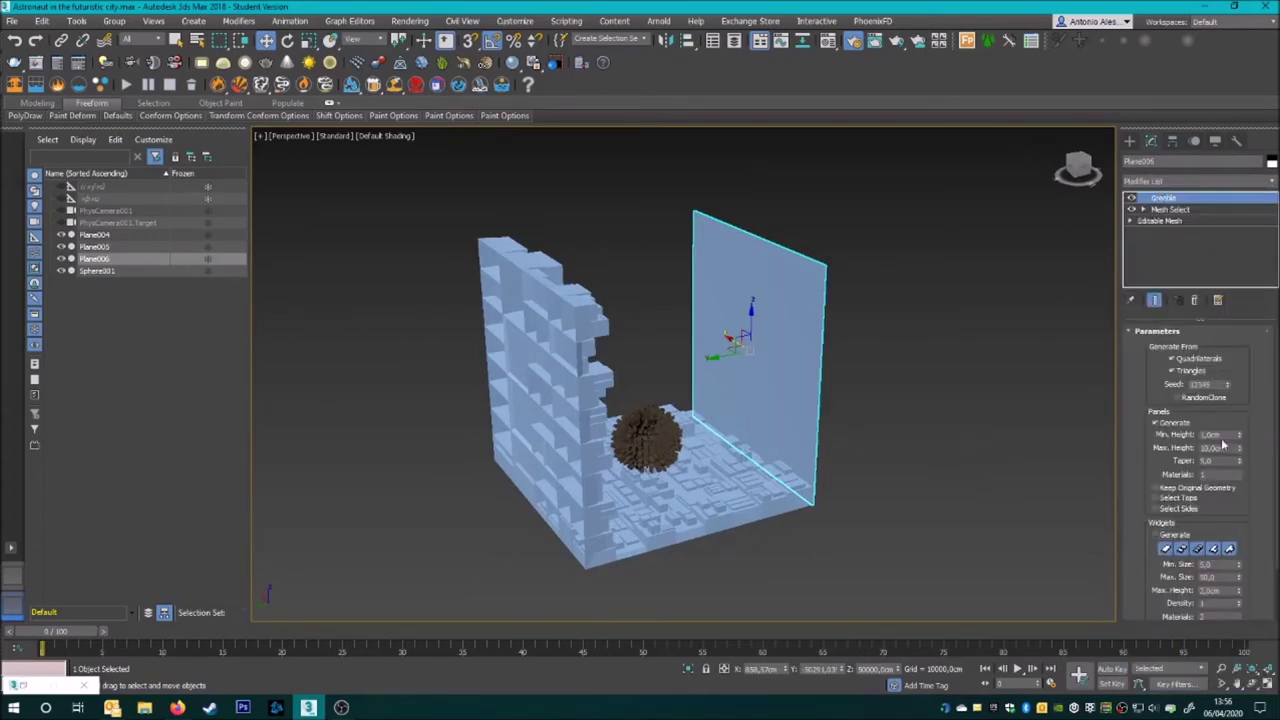
# Set the right wall's Greeble minimum height to 1000, matching the left wall's settings
pyautogui.click(596, 398)
pyautogui.click(1168, 210)
pyautogui.click(700, 381)
pyautogui.click(1210, 435)
pyautogui.write('1000')
pyautogui.press('Return')
pyautogui.keyDown('alt'); pyautogui.moveTo(1000, 468); pyautogui.dragTo(1108, 468, button='middle'); pyautogui.keyUp('alt')
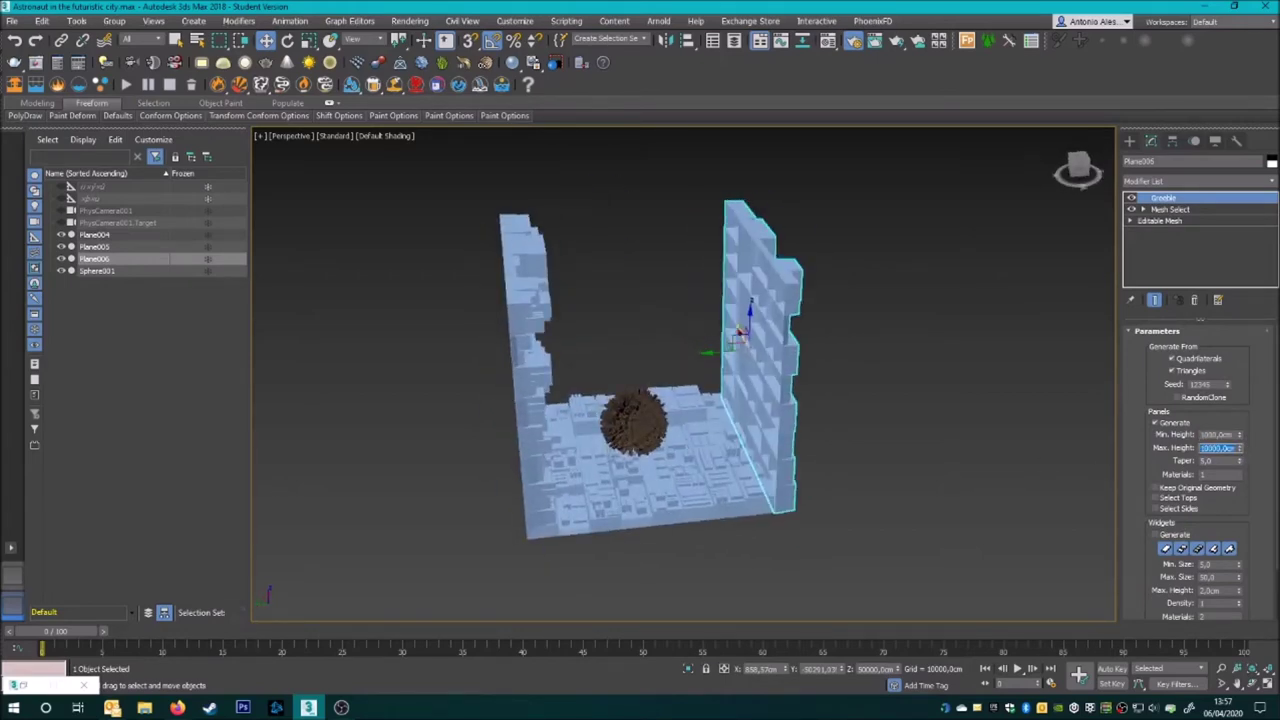
pyautogui.keyDown('alt'); pyautogui.moveTo(890, 431); pyautogui.dragTo(913, 431, button='middle'); pyautogui.keyUp('alt')
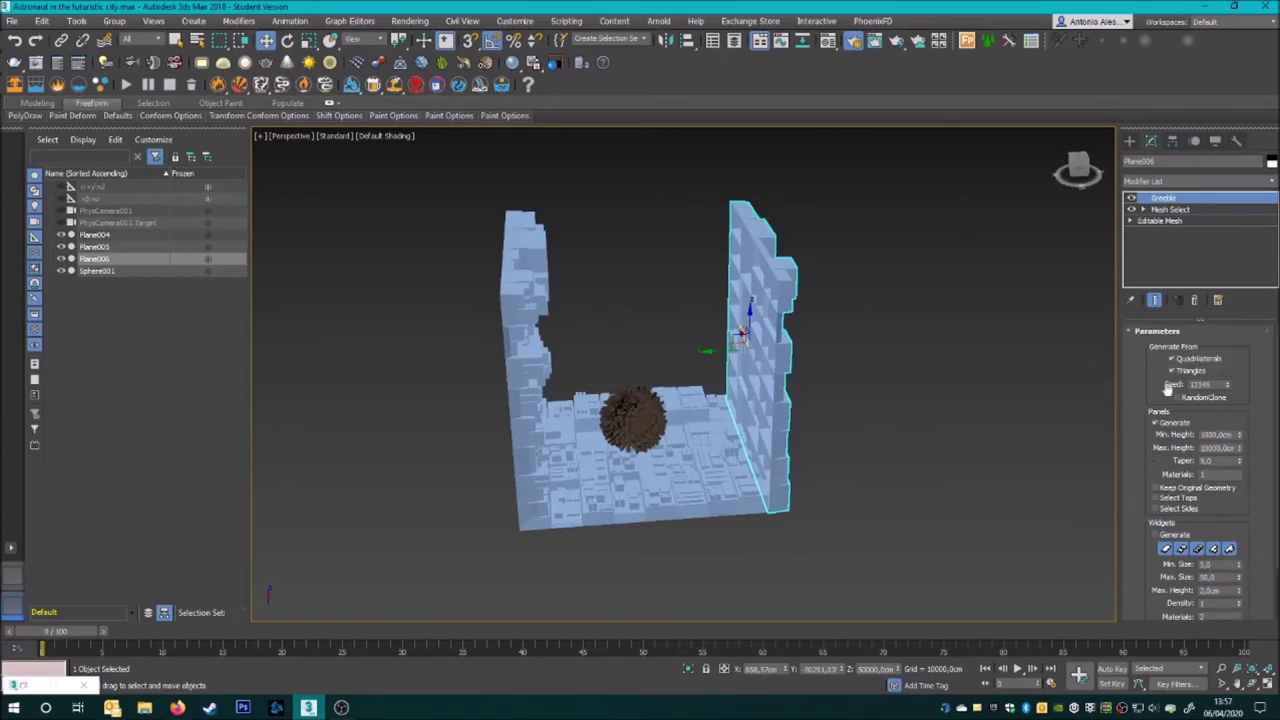
pyautogui.keyDown('alt'); pyautogui.moveTo(1000, 470); pyautogui.dragTo(920, 466, button='middle'); pyautogui.keyUp('alt')
# Stack a second Greeble on the right wall and change both walls' Seed values
pyautogui.click(1182, 181)
pyautogui.click(1175, 222)
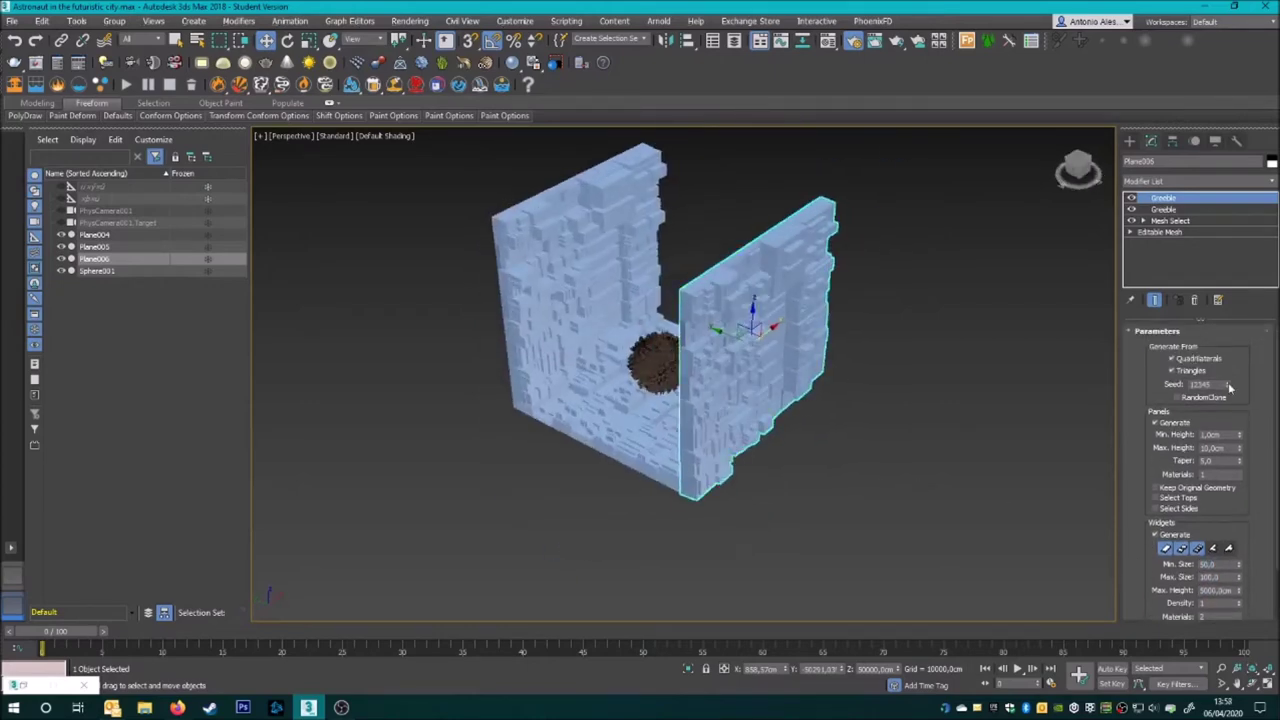
pyautogui.click(1229, 385)
pyautogui.click(603, 253)
pyautogui.click(1227, 389)
pyautogui.click(1227, 389)
# Orbit around the greebled box, selecting and deselecting the walls to review it
pyautogui.click(628, 450)
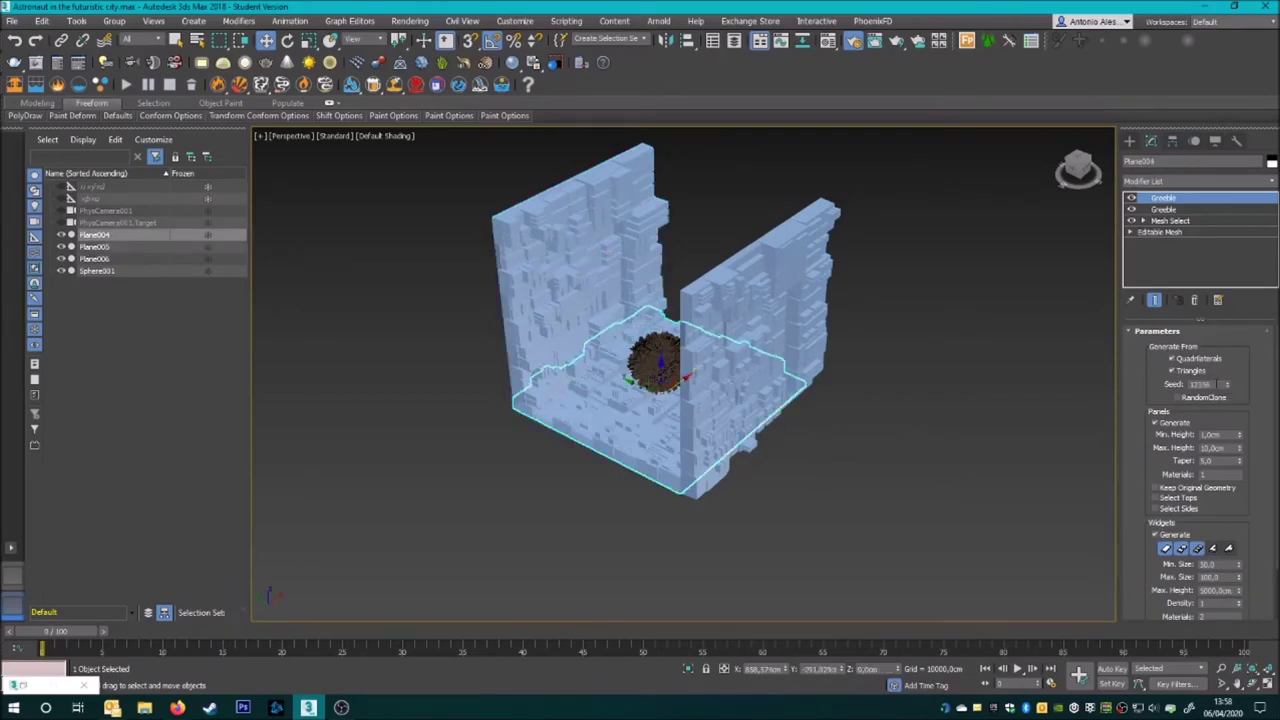
pyautogui.keyDown('alt'); pyautogui.moveTo(1229, 387); pyautogui.dragTo(874, 171, button='middle'); pyautogui.keyUp('alt')
pyautogui.click(760, 300)
pyautogui.press('e')
pyautogui.moveTo(760, 300)
pyautogui.keyDown('alt'); pyautogui.mouseDown(button='middle')
pyautogui.moveTo(707, 385)
pyautogui.moveTo(671, 249)
pyautogui.moveTo(615, 450)
pyautogui.moveTo(425, 222)
pyautogui.mouseUp(button='middle'); pyautogui.keyUp('alt')
pyautogui.click(671, 249)
pyautogui.scroll(3, 671, 249)
pyautogui.click(425, 222)
pyautogui.press('w')
pyautogui.click(645, 254)
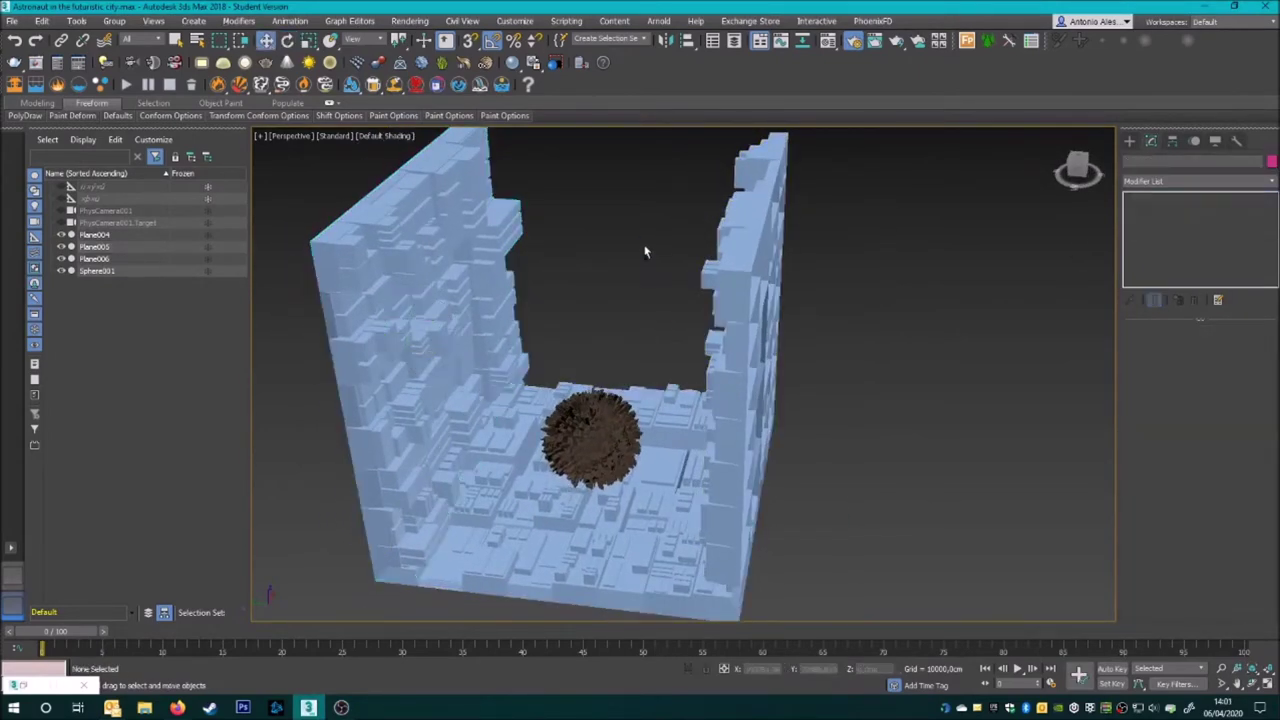
# Add a third Greeble to the left wall Plane005 with widget Max Height 10000
pyautogui.click(352, 302)
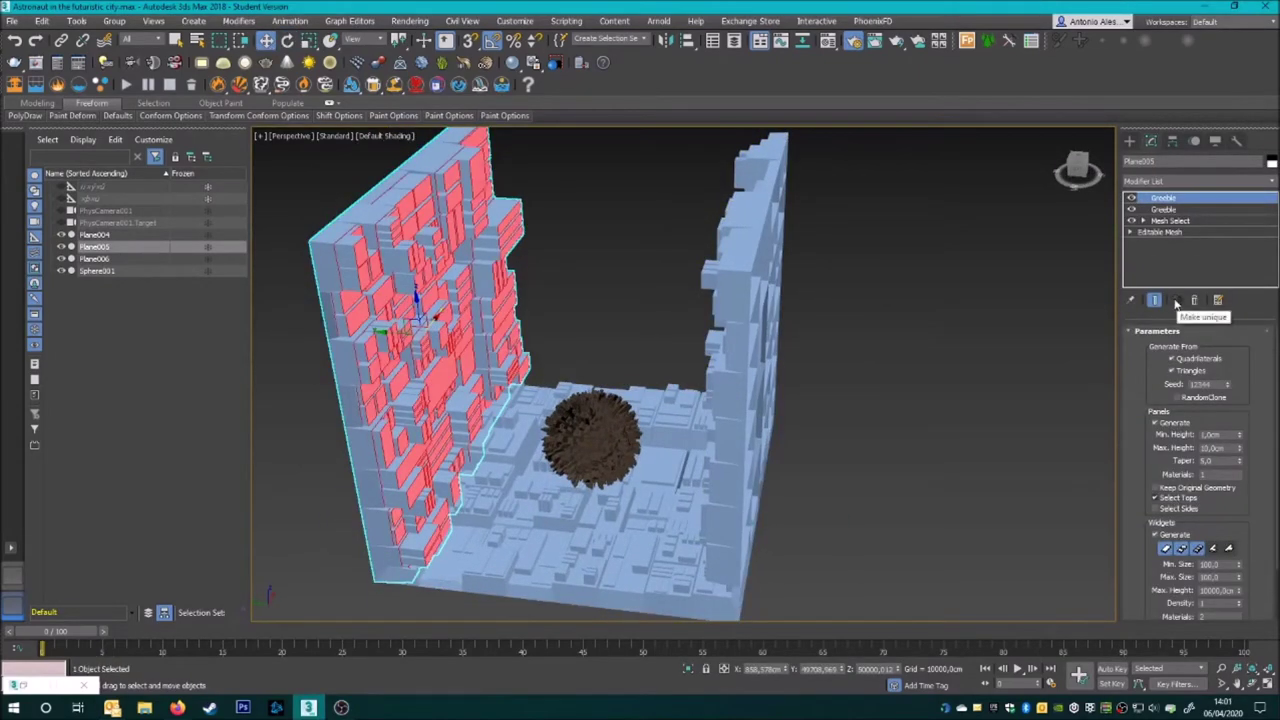
pyautogui.click(1200, 181)
pyautogui.click(1166, 420)
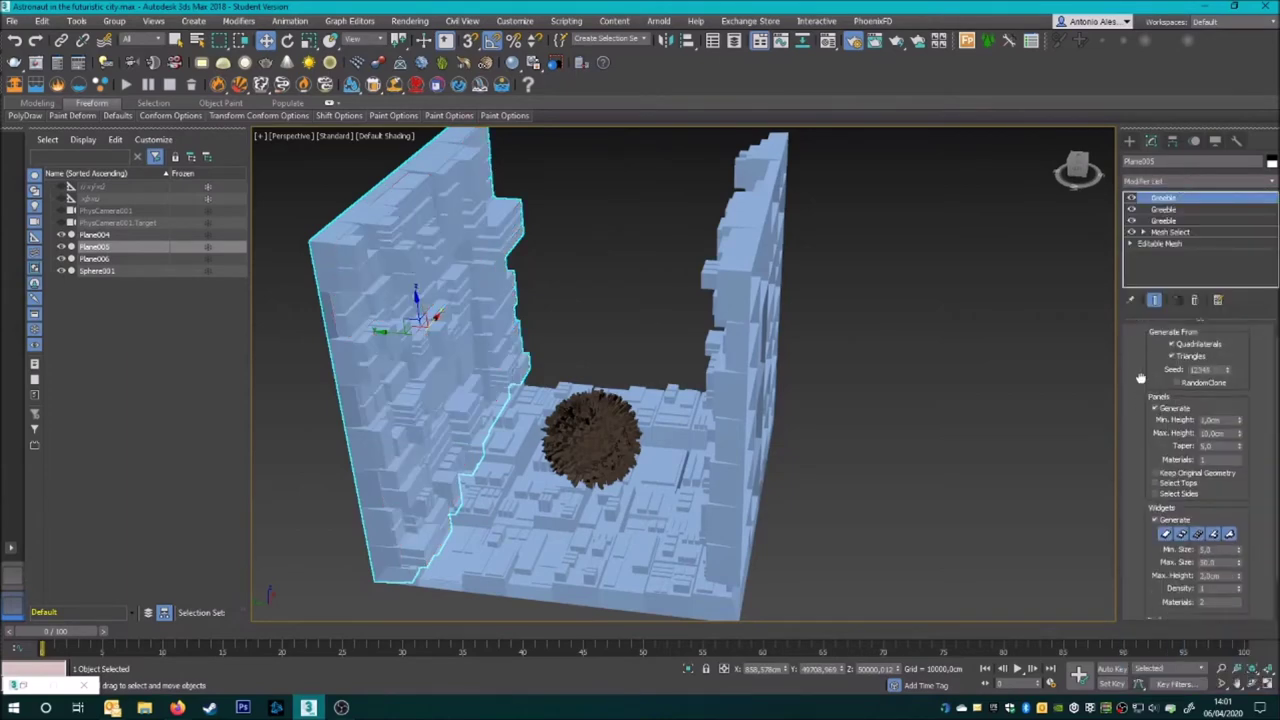
pyautogui.moveTo(1240, 433); pyautogui.dragTo(1242, 440)
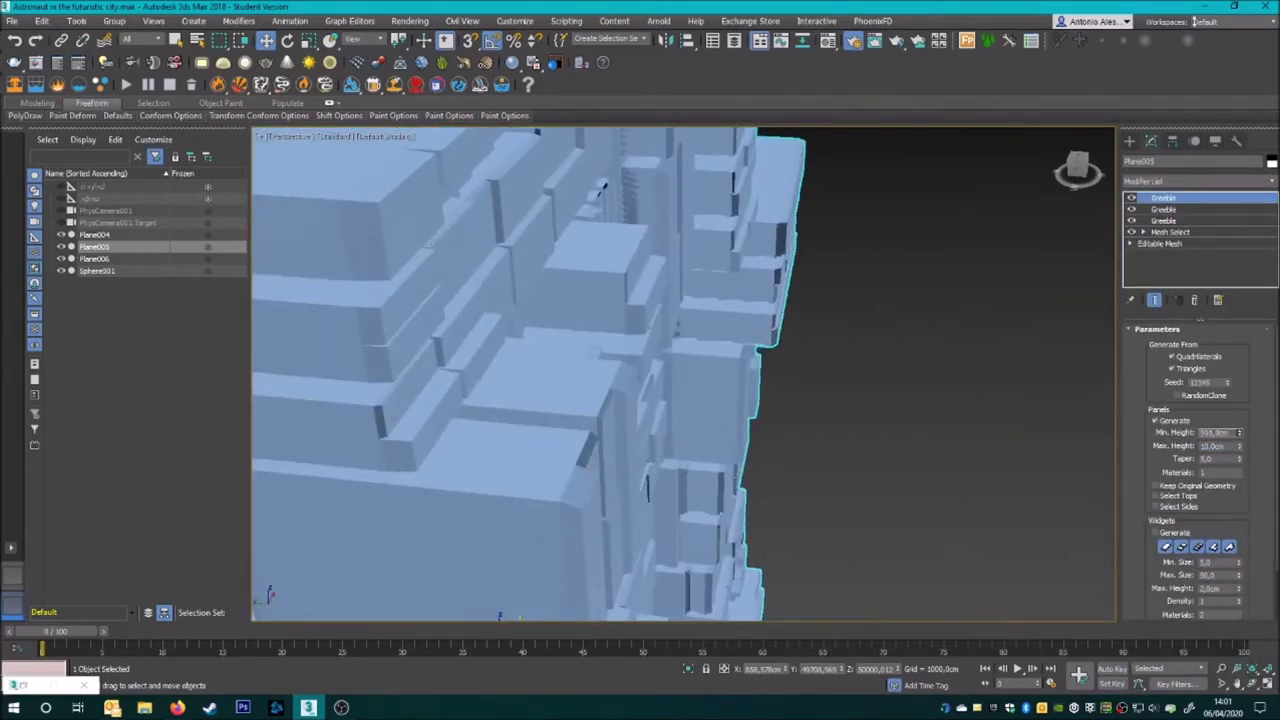
pyautogui.press('Return')
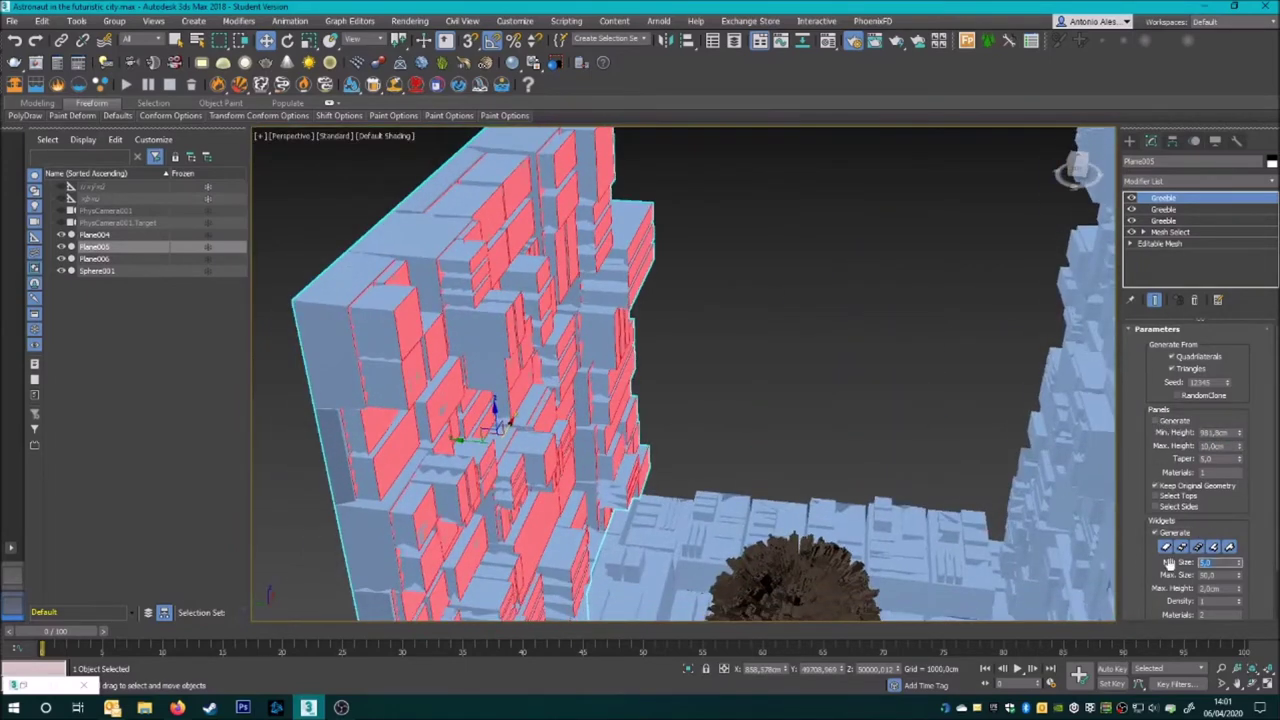
pyautogui.write('1000')
pyautogui.press('Return')
pyautogui.keyDown('alt'); pyautogui.moveTo(500, 420); pyautogui.dragTo(549, 344, button='middle'); pyautogui.keyUp('alt')
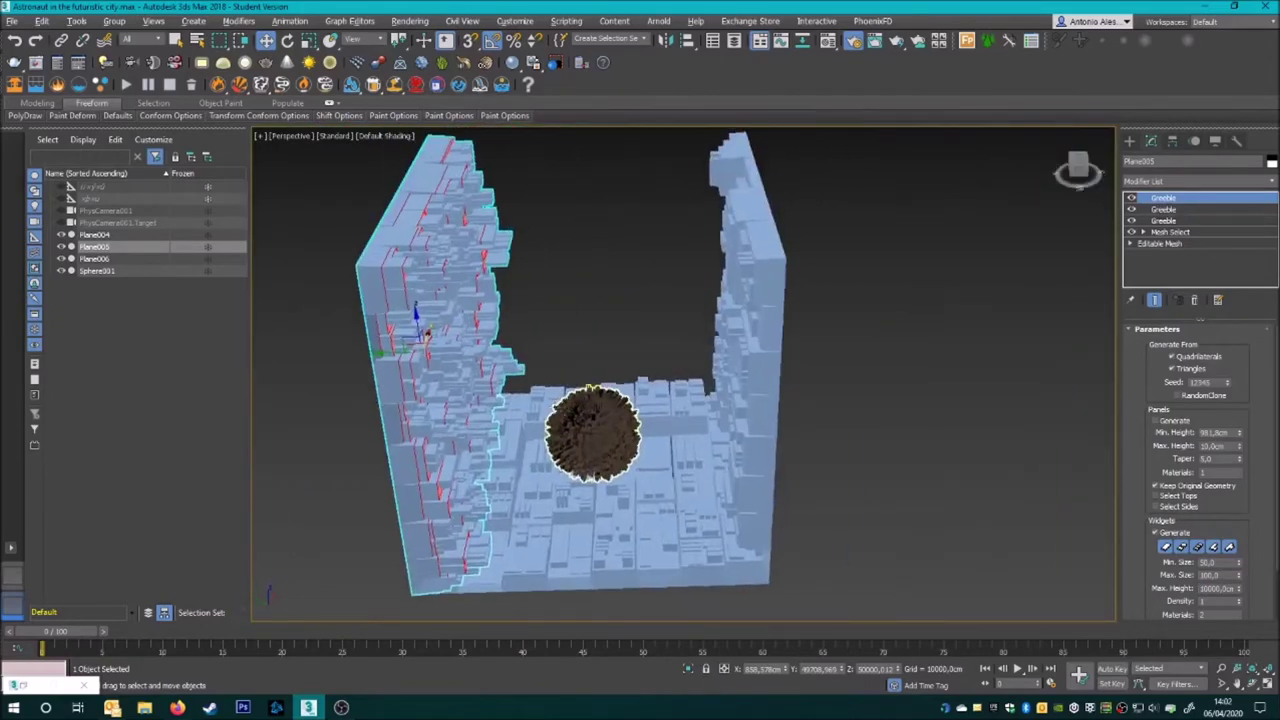
pyautogui.keyDown('alt'); pyautogui.moveTo(600, 367); pyautogui.dragTo(700, 330, button='middle'); pyautogui.keyUp('alt')
# Add a third Greeble to the right wall Plane006 with Keep Original Geometry enabled
pyautogui.click(720, 330)
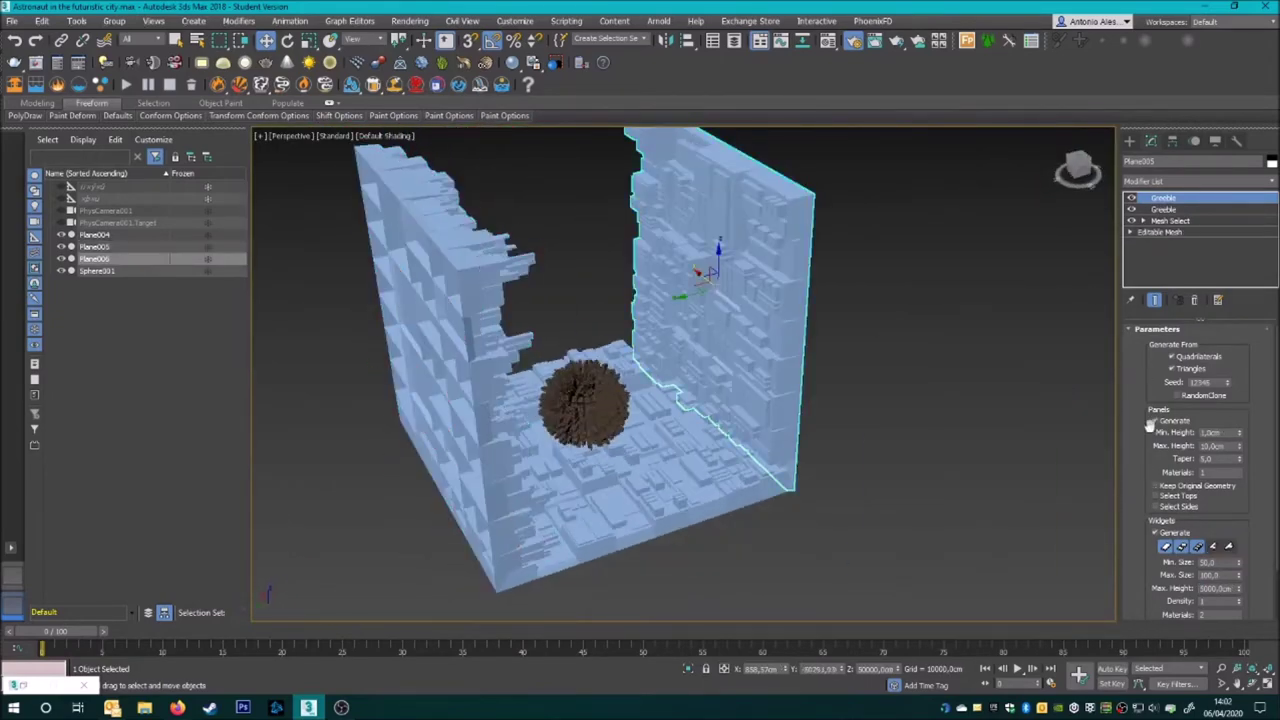
pyautogui.click(1150, 424)
pyautogui.click(1150, 183)
pyautogui.click(1178, 487)
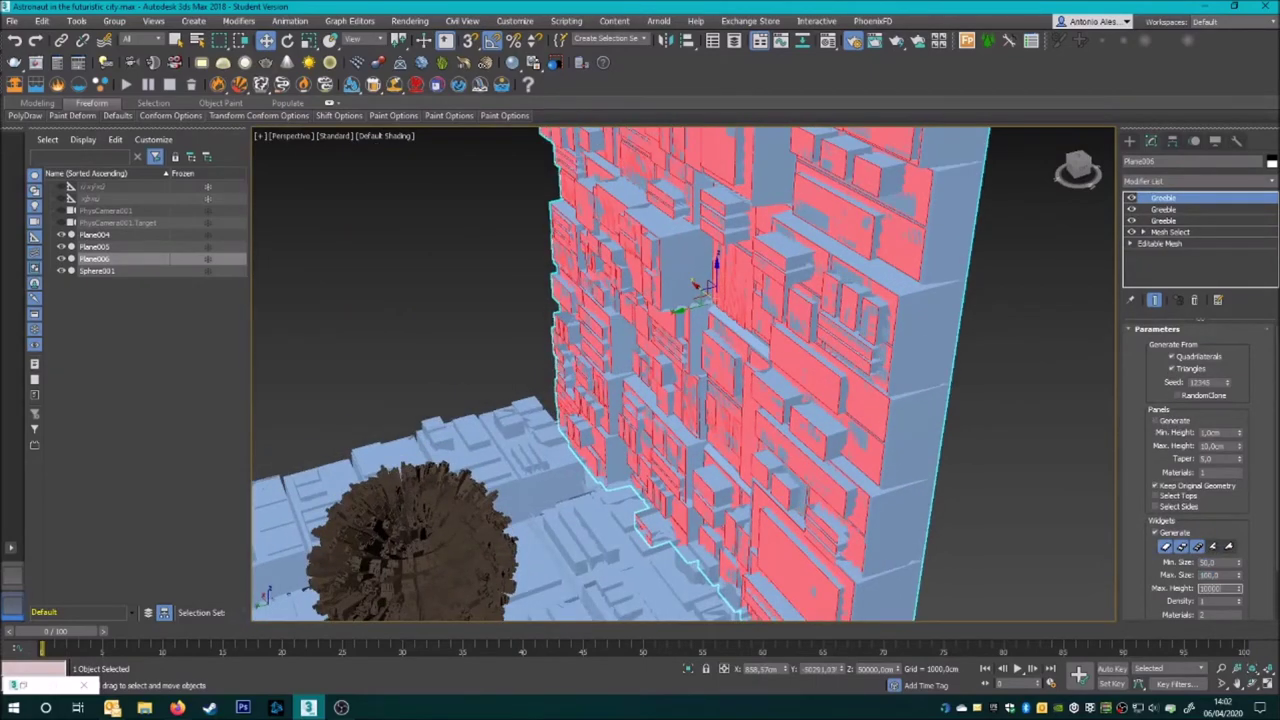
pyautogui.keyDown('alt'); pyautogui.moveTo(600, 360); pyautogui.dragTo(529, 367, button='middle'); pyautogui.keyUp('alt')
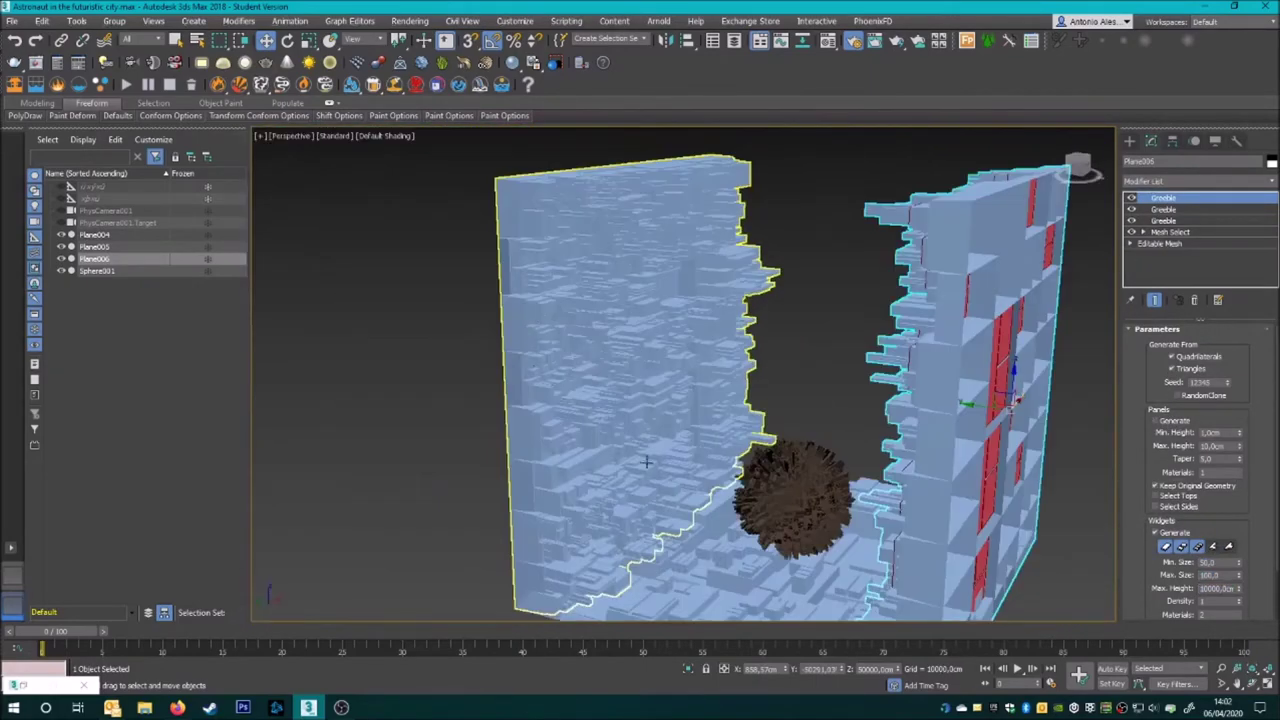
pyautogui.hotkey('ctrl', 'd')
pyautogui.moveTo(642, 458)
pyautogui.keyDown('alt'); pyautogui.mouseDown(button='middle')
pyautogui.moveTo(881, 386)
pyautogui.moveTo(826, 404)
pyautogui.mouseUp(button='middle'); pyautogui.keyUp('alt')
# Add a third Greeble layer to the floor Plane004
pyautogui.scroll(-4, 826, 404)
pyautogui.click(770, 472)
pyautogui.moveTo(808, 447)
pyautogui.keyDown('alt'); pyautogui.mouseDown(button='middle')
pyautogui.moveTo(760, 420)
pyautogui.moveTo(700, 470)
pyautogui.mouseUp(button='middle'); pyautogui.keyUp('alt')
pyautogui.hotkey('ctrl', 'd')
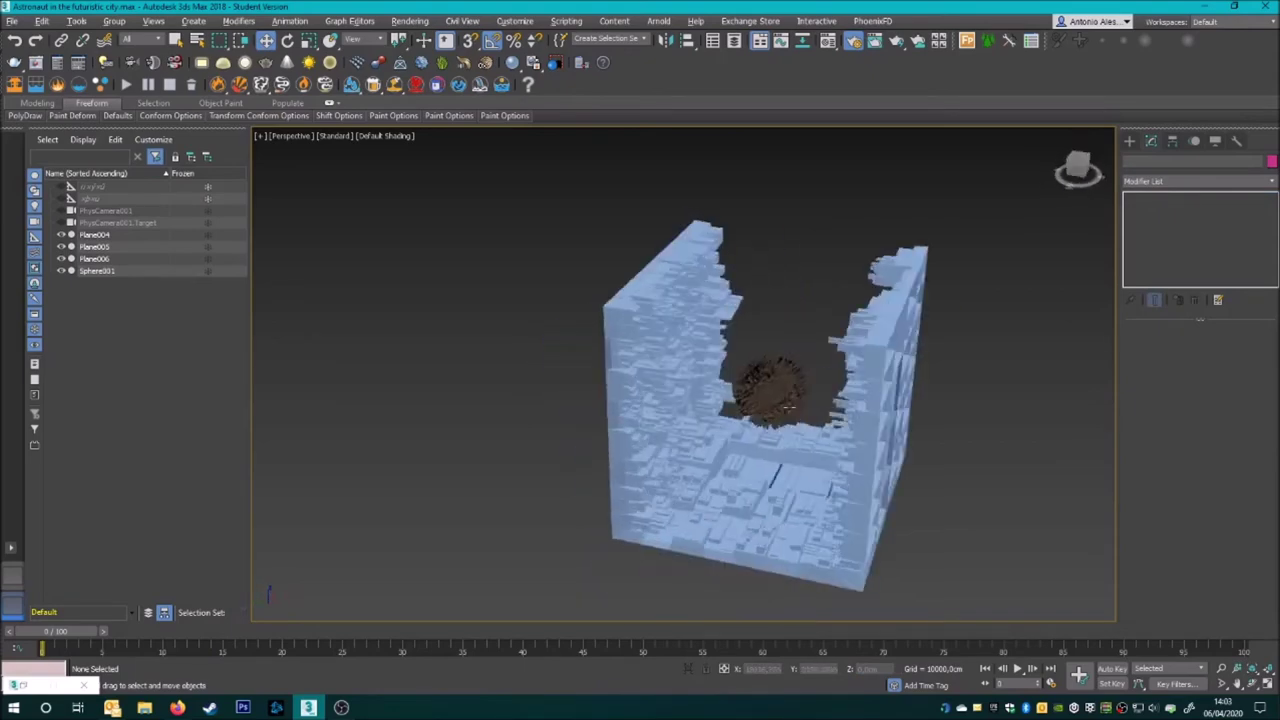
pyautogui.scroll(5, 760, 470)
pyautogui.click(700, 460)
pyautogui.click(1161, 182)
pyautogui.click(1170, 260)
# Enable Select Tops on the floor's Greeble, then select the floor and both walls
pyautogui.click(1165, 177)
pyautogui.click(1165, 177)
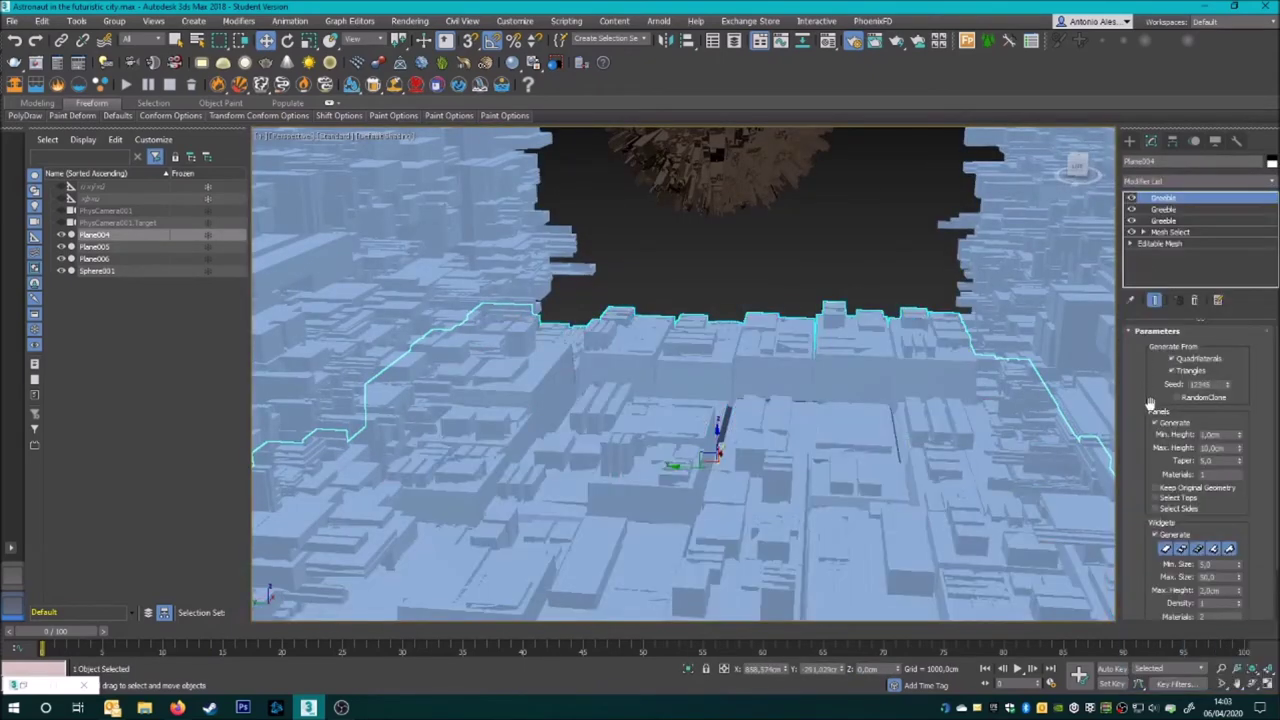
pyautogui.click(1157, 498)
pyautogui.moveTo(700, 380)
pyautogui.keyDown('alt'); pyautogui.mouseDown(button='middle')
pyautogui.moveTo(514, 591)
pyautogui.moveTo(686, 505)
pyautogui.moveTo(640, 480)
pyautogui.mouseUp(button='middle'); pyautogui.keyUp('alt')
pyautogui.click(514, 591)
pyautogui.scroll(-5, 623, 491)
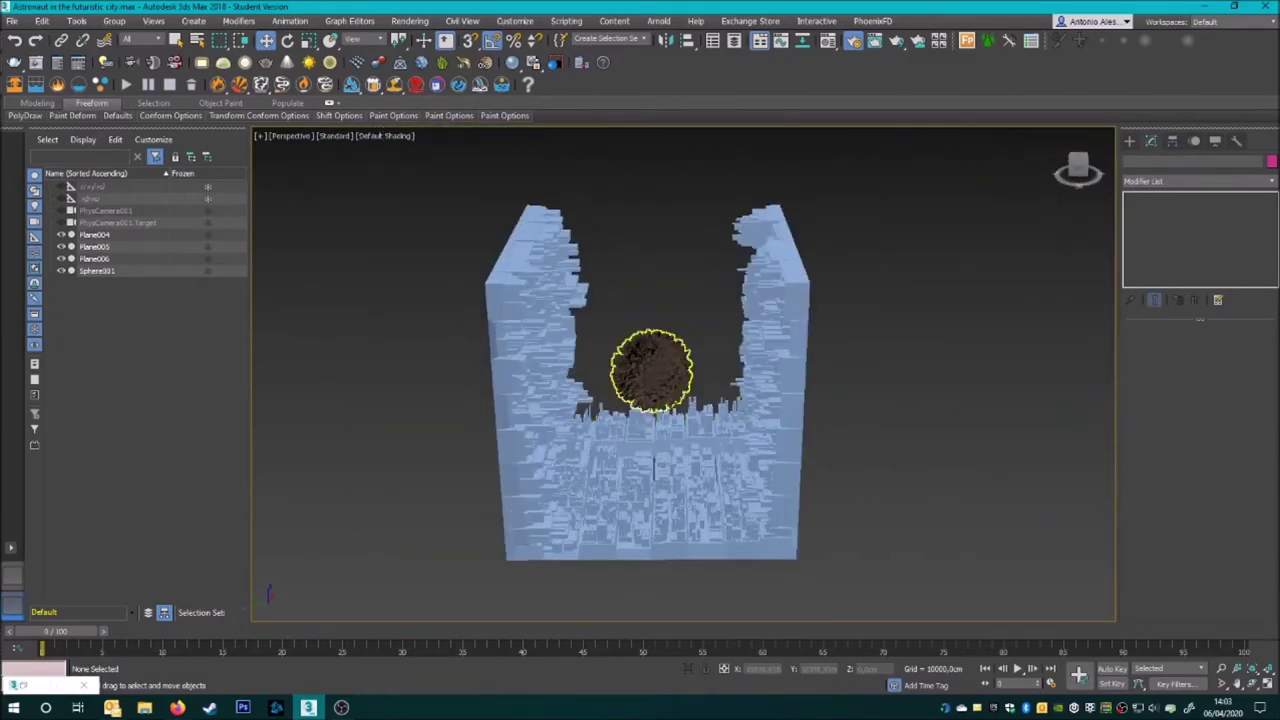
pyautogui.keyDown('alt'); pyautogui.moveTo(640, 400); pyautogui.dragTo(659, 456, button='middle'); pyautogui.keyUp('alt')
# Clone the three greebled planes as instances, snapped against the originals' edge
pyautogui.click(659, 456)
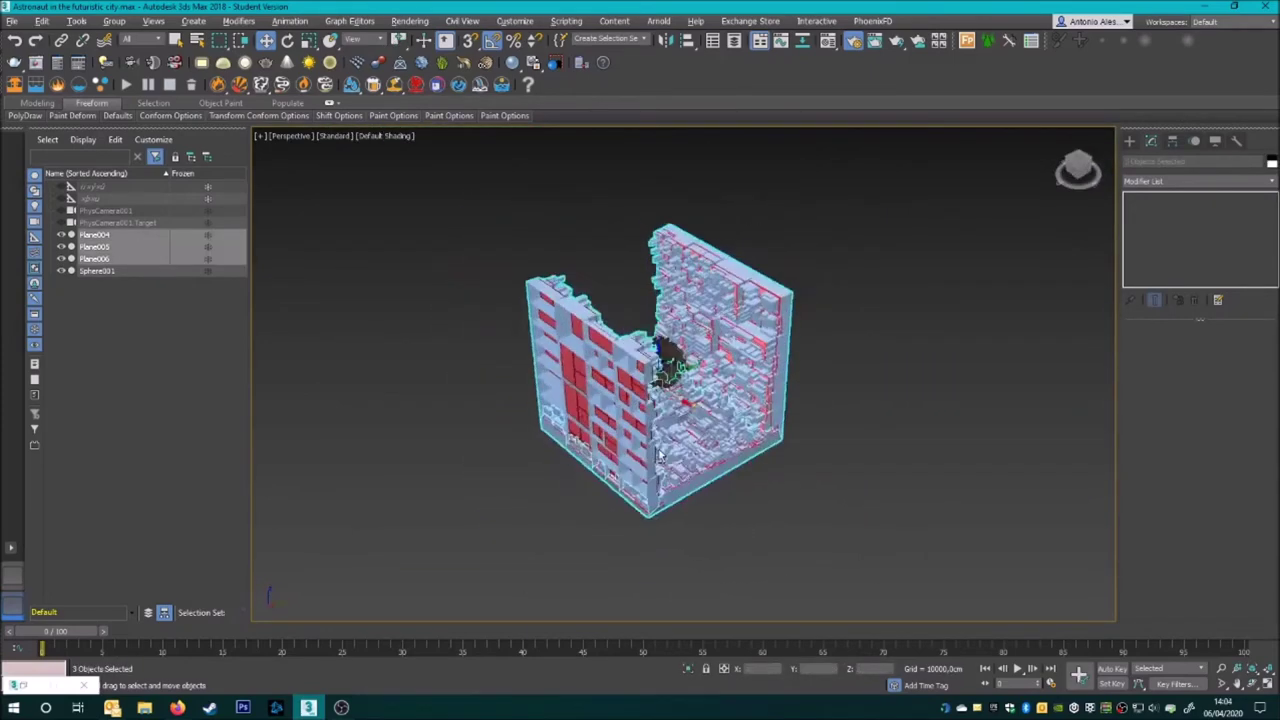
pyautogui.scroll(5, 659, 456)
pyautogui.keyDown('alt'); pyautogui.moveTo(557, 476); pyautogui.dragTo(439, 339, button='middle'); pyautogui.keyUp('alt')
pyautogui.keyDown('shift'); pyautogui.moveTo(439, 339); pyautogui.dragTo(632, 409); pyautogui.keyUp('shift')
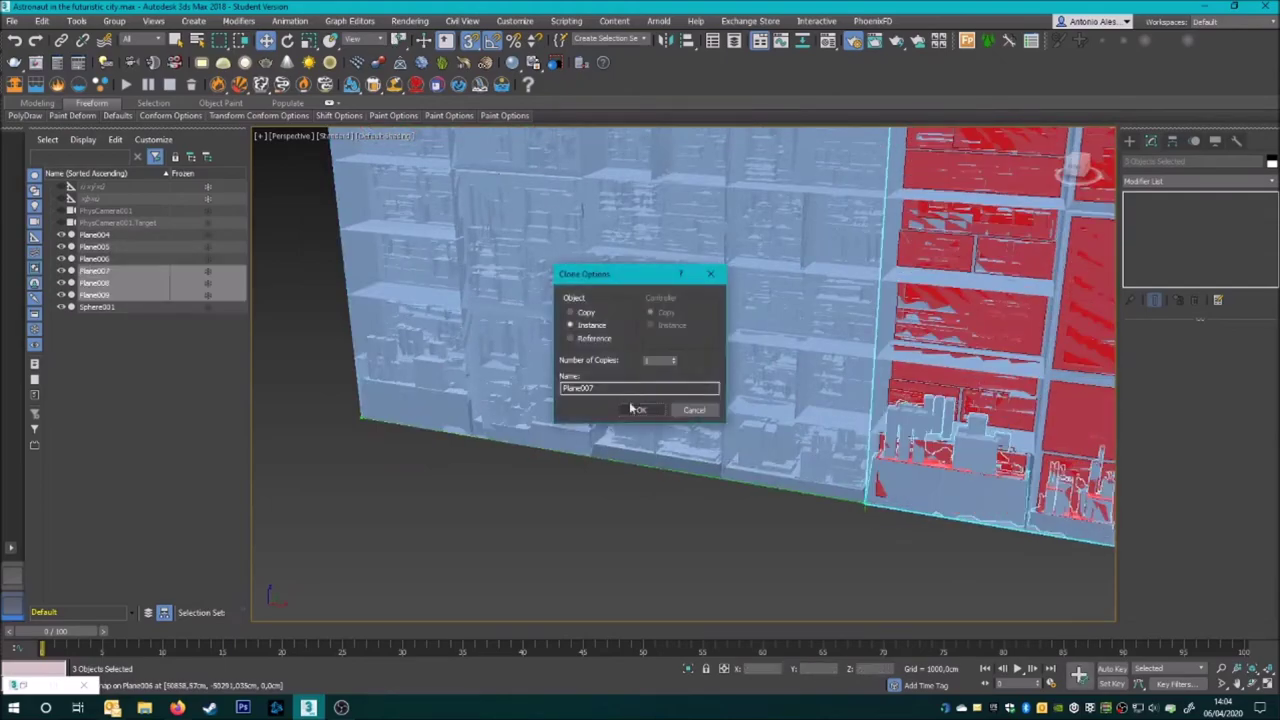
pyautogui.click(632, 409)
pyautogui.scroll(-5, 632, 409)
pyautogui.keyDown('alt'); pyautogui.moveTo(632, 409); pyautogui.dragTo(505, 170, button='middle'); pyautogui.keyUp('alt')
pyautogui.scroll(5, 679, 313)
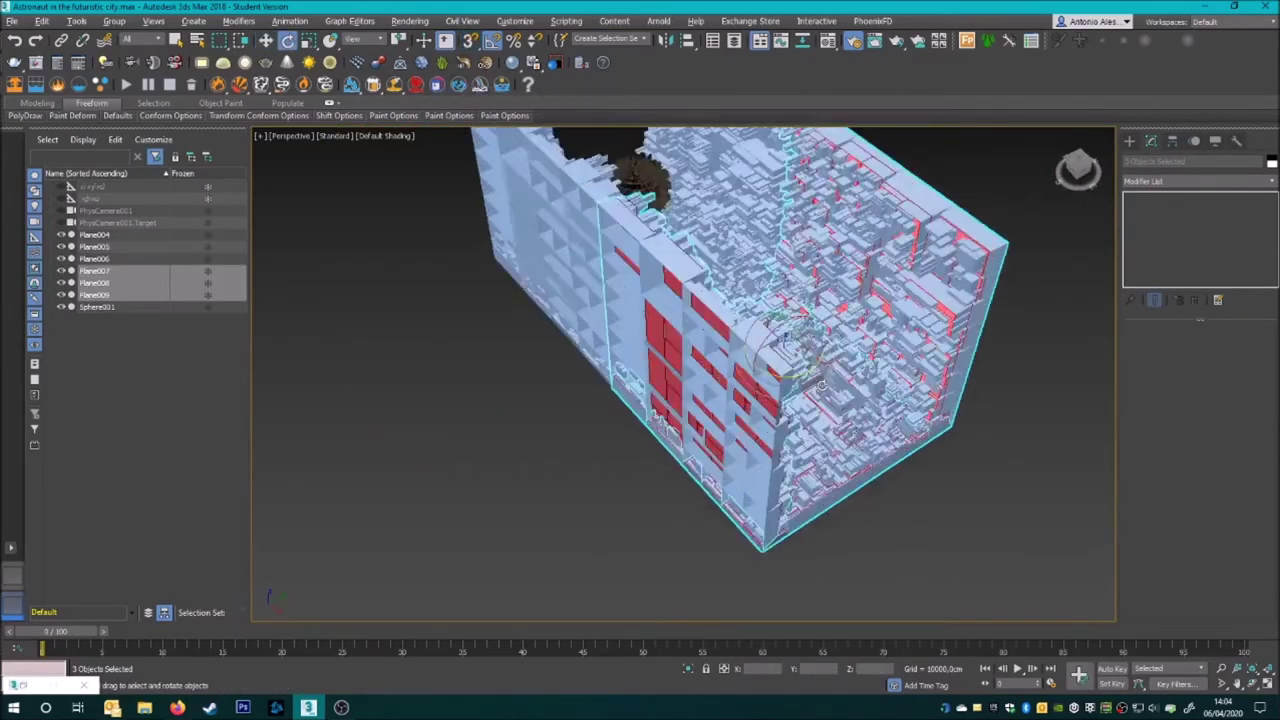
pyautogui.keyDown('alt'); pyautogui.moveTo(679, 313); pyautogui.dragTo(560, 300, button='middle'); pyautogui.keyUp('alt')
pyautogui.scroll(-5, 560, 300)
# In Top view, select the copied planes and try moving the sphere, then undo it
pyautogui.hotkey('ctrl', 'd')
pyautogui.click(570, 200)
pyautogui.press('w')
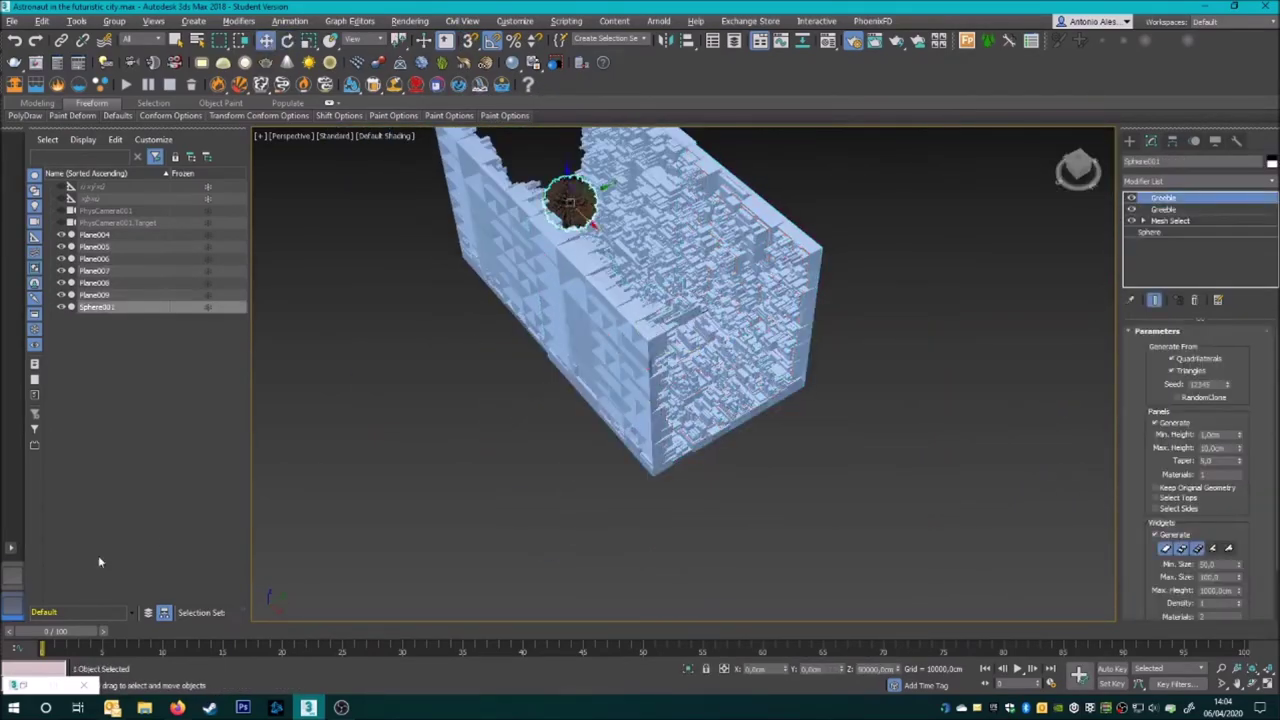
pyautogui.press('t')
pyautogui.scroll(5, 560, 400)
pyautogui.click(656, 312)
pyautogui.scroll(-3, 657, 313)
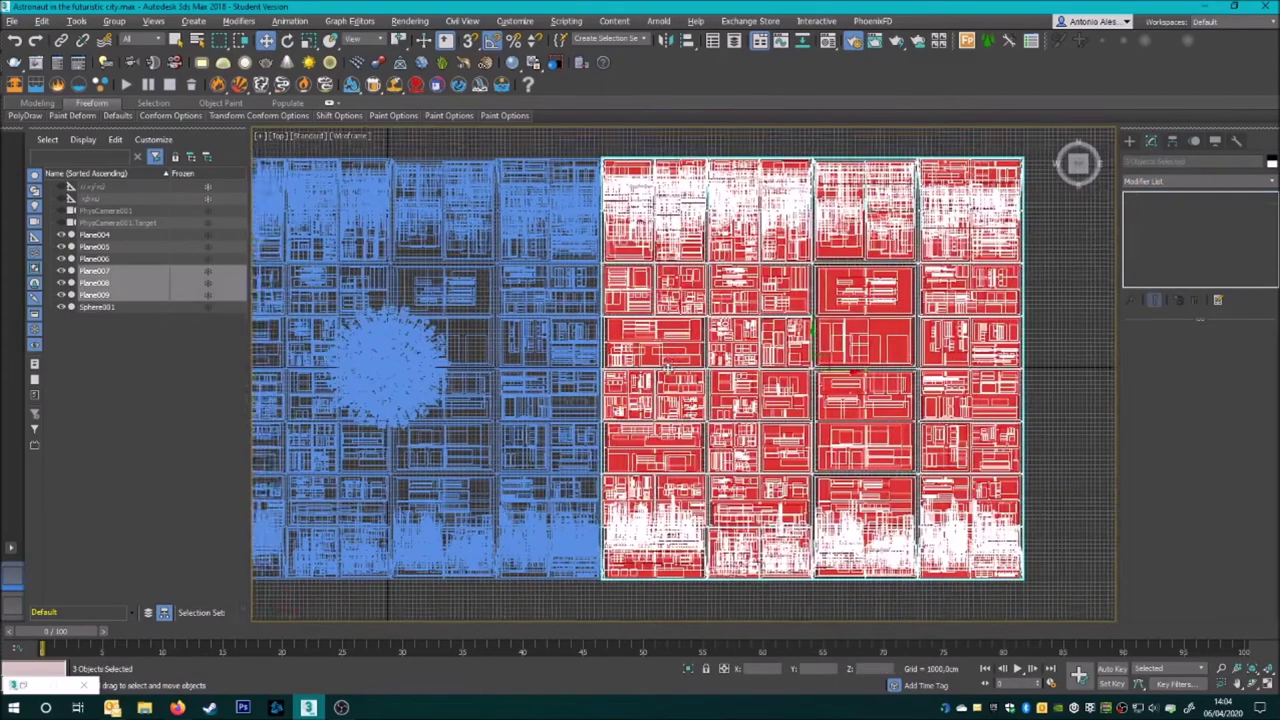
pyautogui.hotkey('ctrl', 'd')
pyautogui.click(475, 368)
pyautogui.moveTo(517, 394); pyautogui.dragTo(795, 390)
pyautogui.hotkey('ctrl', 'z')
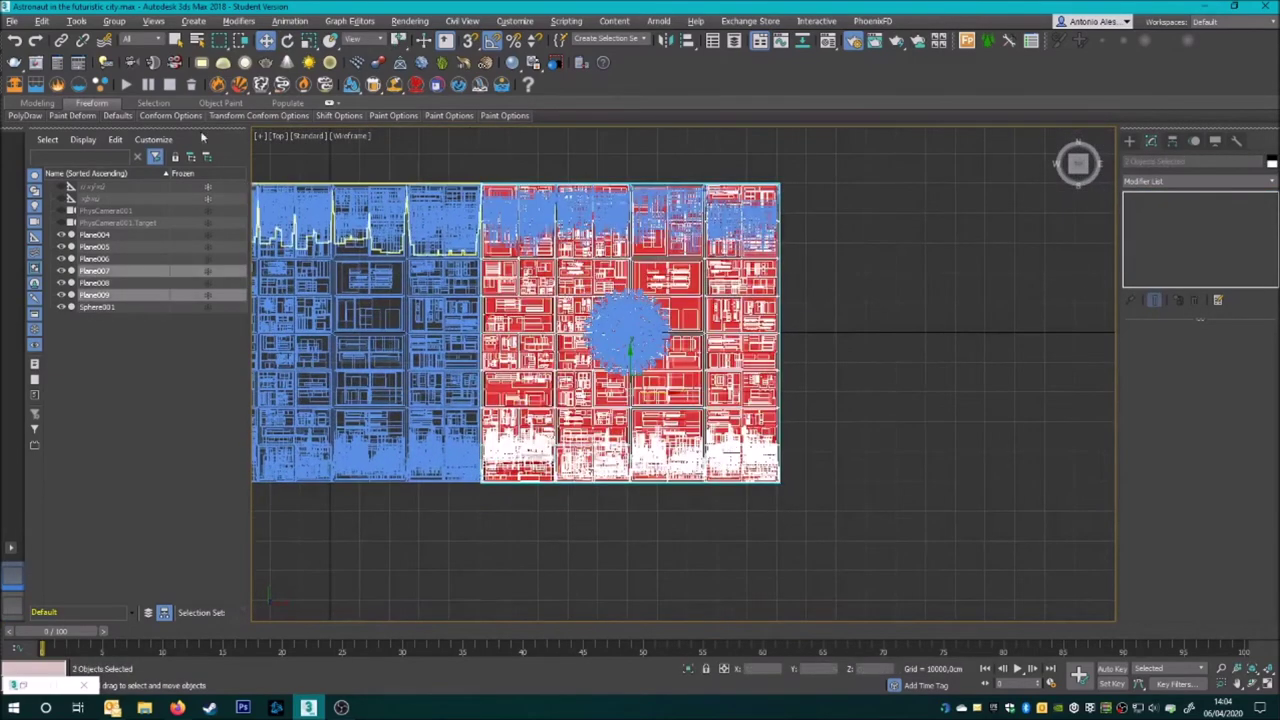
# Make another instanced set of the three planes and offset it along X
pyautogui.keyDown('shift'); pyautogui.moveTo(675, 395); pyautogui.dragTo(948, 367); pyautogui.keyUp('shift')
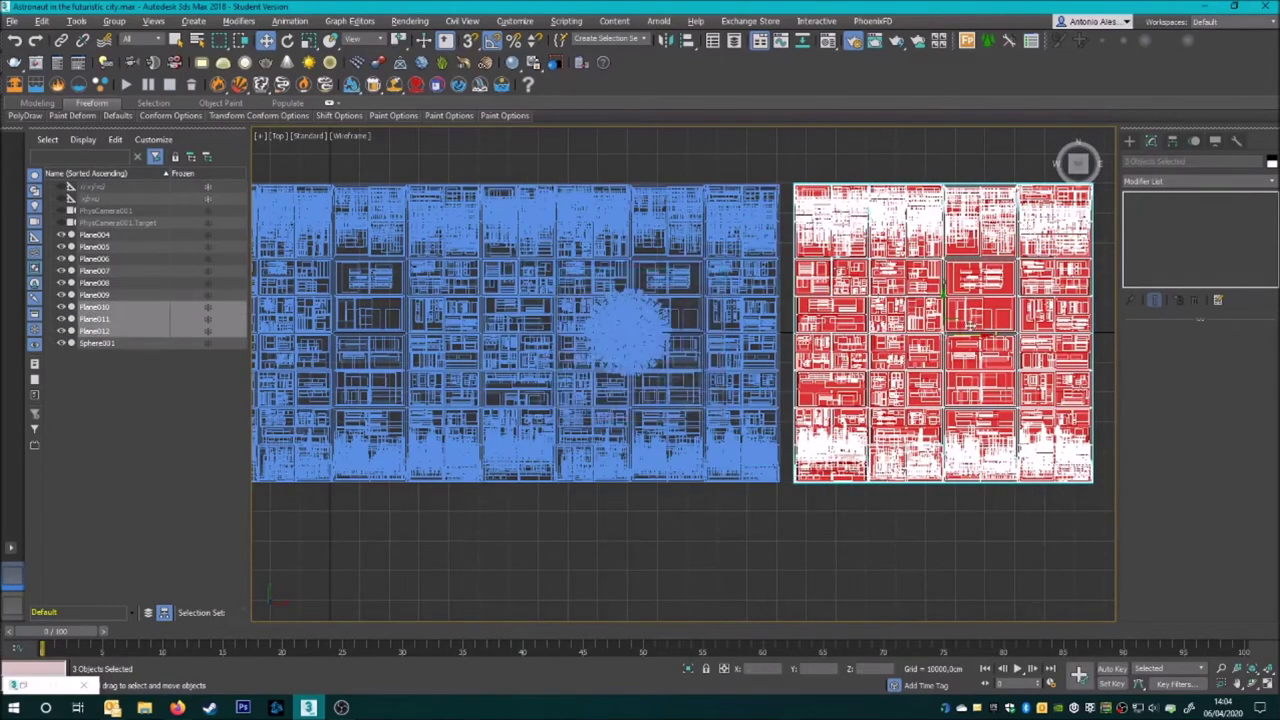
pyautogui.hotkey('ctrl', 'z')
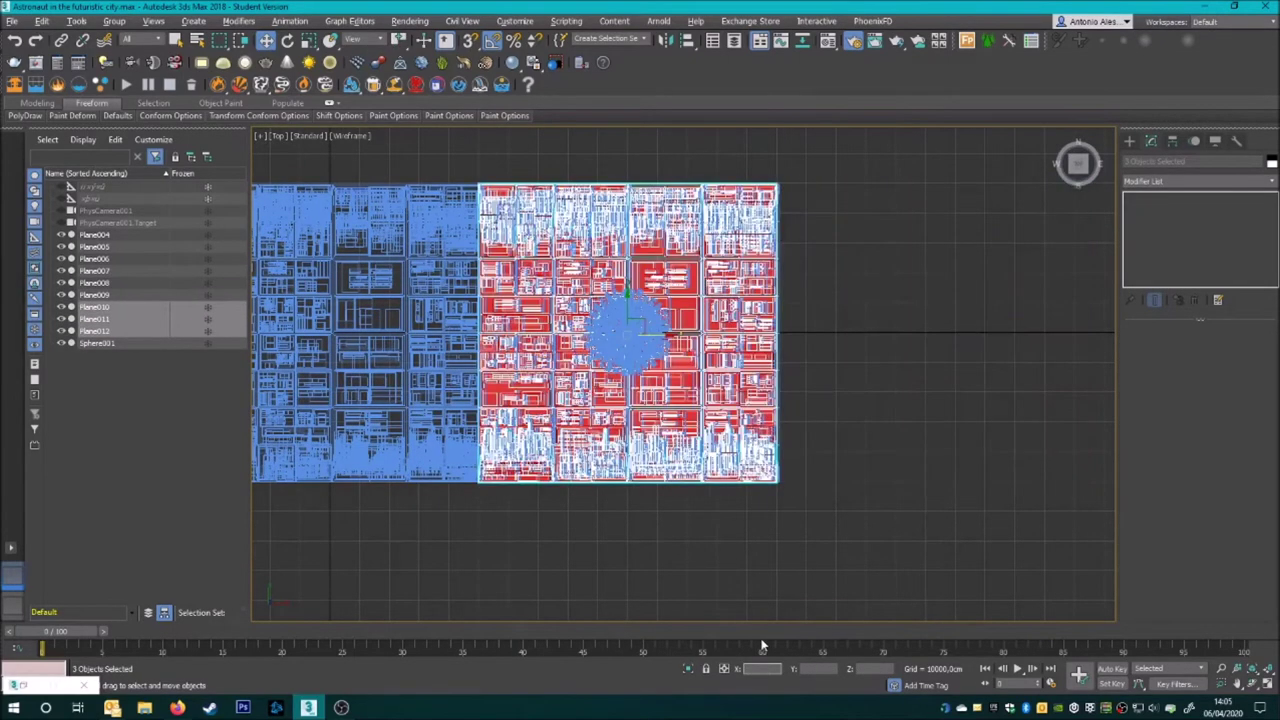
pyautogui.write('150000')
pyautogui.press('Return')
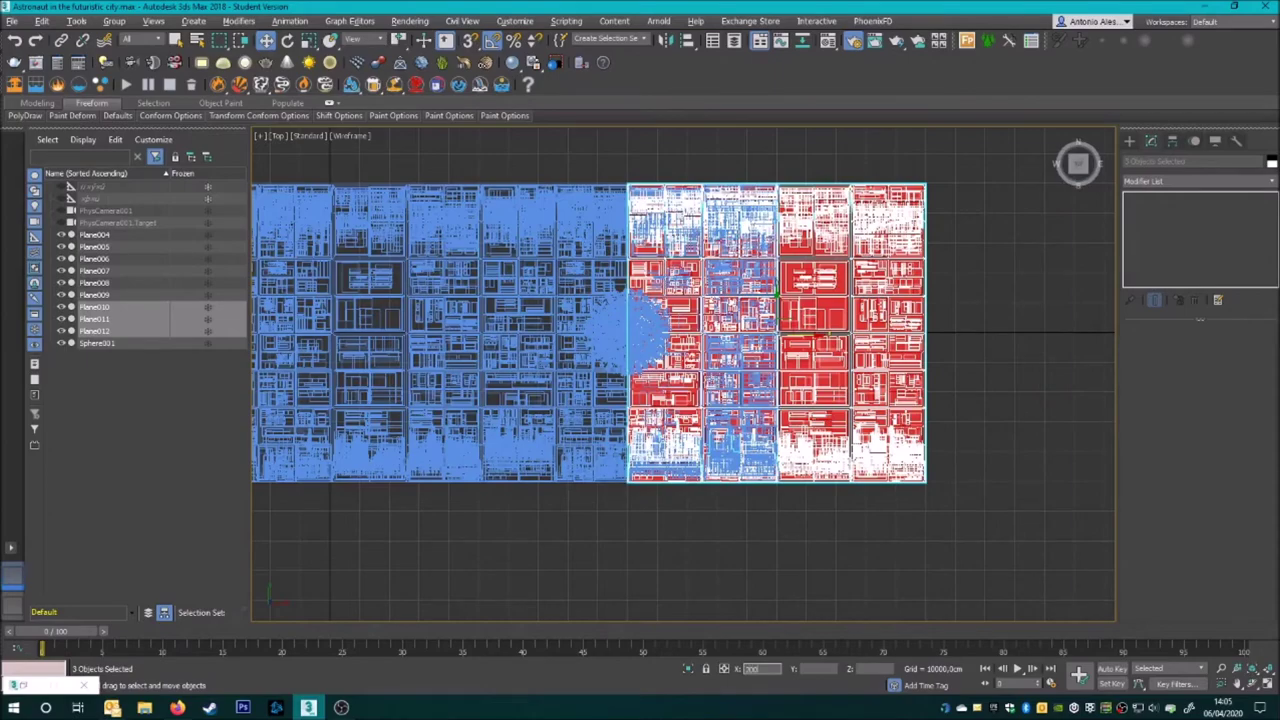
pyautogui.press('Return')
pyautogui.scroll(5, 689, 522)
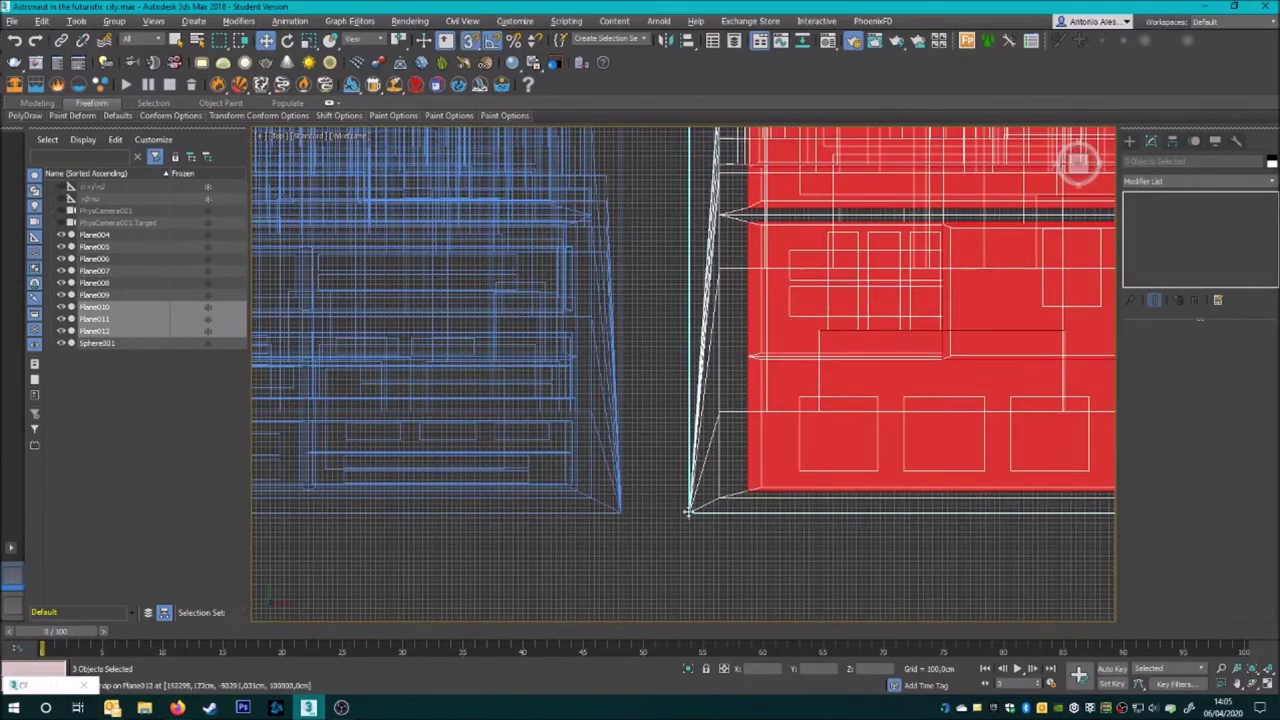
pyautogui.scroll(-5, 688, 512)
pyautogui.press('p')
pyautogui.keyDown('alt'); pyautogui.moveTo(688, 512); pyautogui.dragTo(852, 324, button='middle'); pyautogui.keyUp('alt')
# Snap the new section to the corridor corner and inspect the finished three-section corridor
pyautogui.press('e')
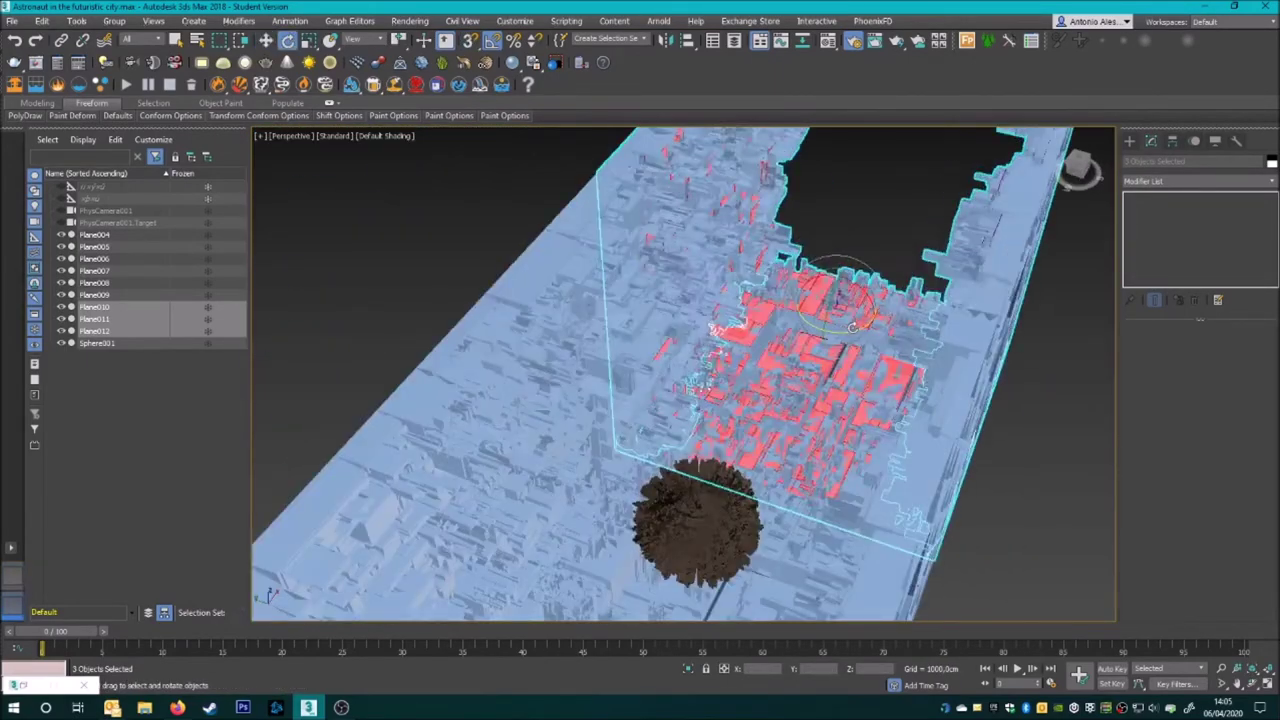
pyautogui.scroll(5, 600, 309)
pyautogui.click(265, 41)
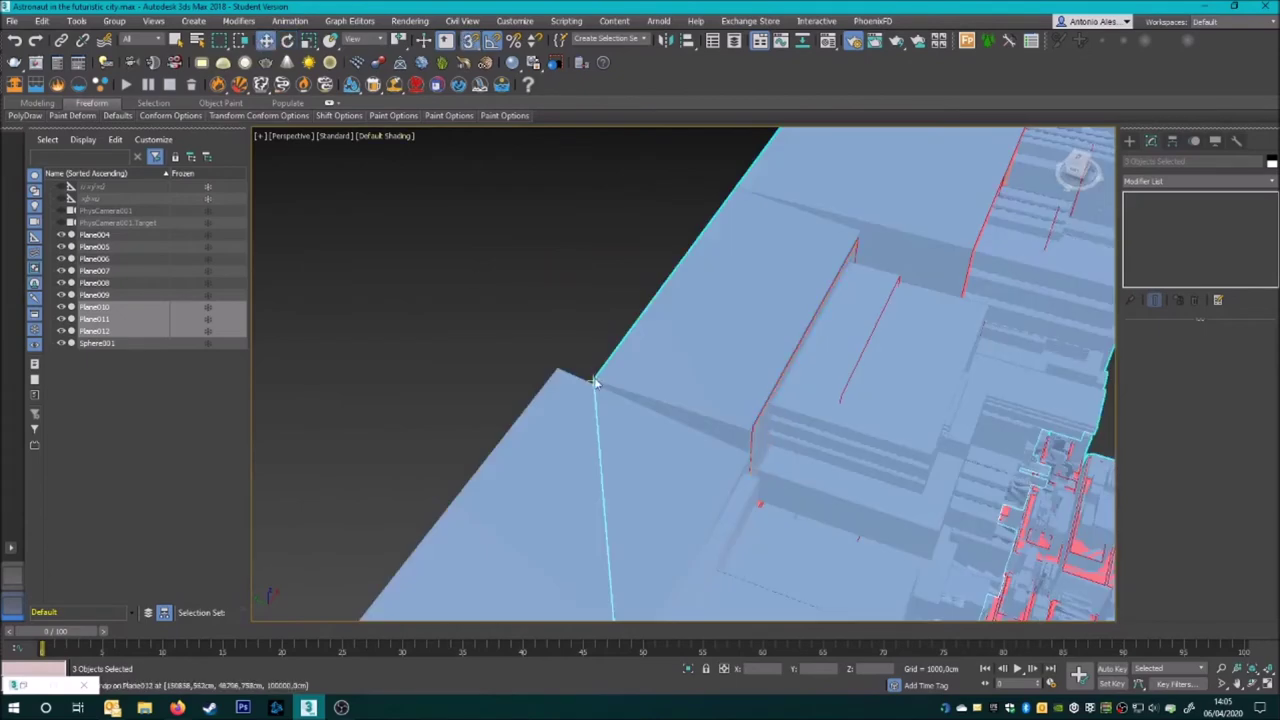
pyautogui.scroll(-5, 594, 382)
pyautogui.keyDown('alt'); pyautogui.moveTo(509, 334); pyautogui.dragTo(692, 336, button='middle'); pyautogui.keyUp('alt')
pyautogui.hotkey('ctrl', 'd')
pyautogui.moveTo(378, 221)
pyautogui.keyDown('alt'); pyautogui.mouseDown(button='middle')
pyautogui.moveTo(433, 344)
pyautogui.moveTo(520, 330)
pyautogui.mouseUp(button='middle'); pyautogui.keyUp('alt')
# Give the physical camera a 1/250 s shutter and ISO 100, and raise it to 50000 cm
pyautogui.click(545, 317)
pyautogui.scroll(-3, 1145, 549)
pyautogui.click(1205, 522)
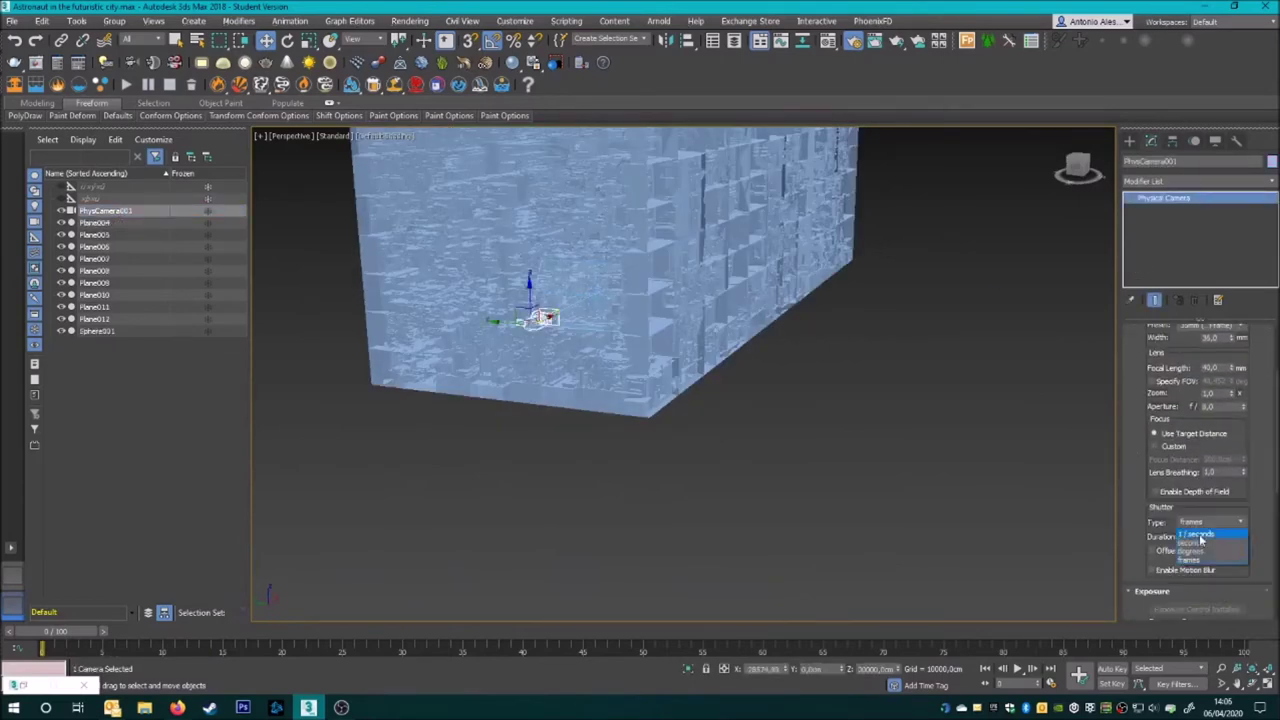
pyautogui.write('250')
pyautogui.press('Tab')
pyautogui.moveTo(640, 380)
pyautogui.keyDown('alt'); pyautogui.mouseDown(button='middle')
pyautogui.moveTo(600, 380)
pyautogui.moveTo(680, 370)
pyautogui.mouseUp(button='middle'); pyautogui.keyUp('alt')
pyautogui.press('Return')
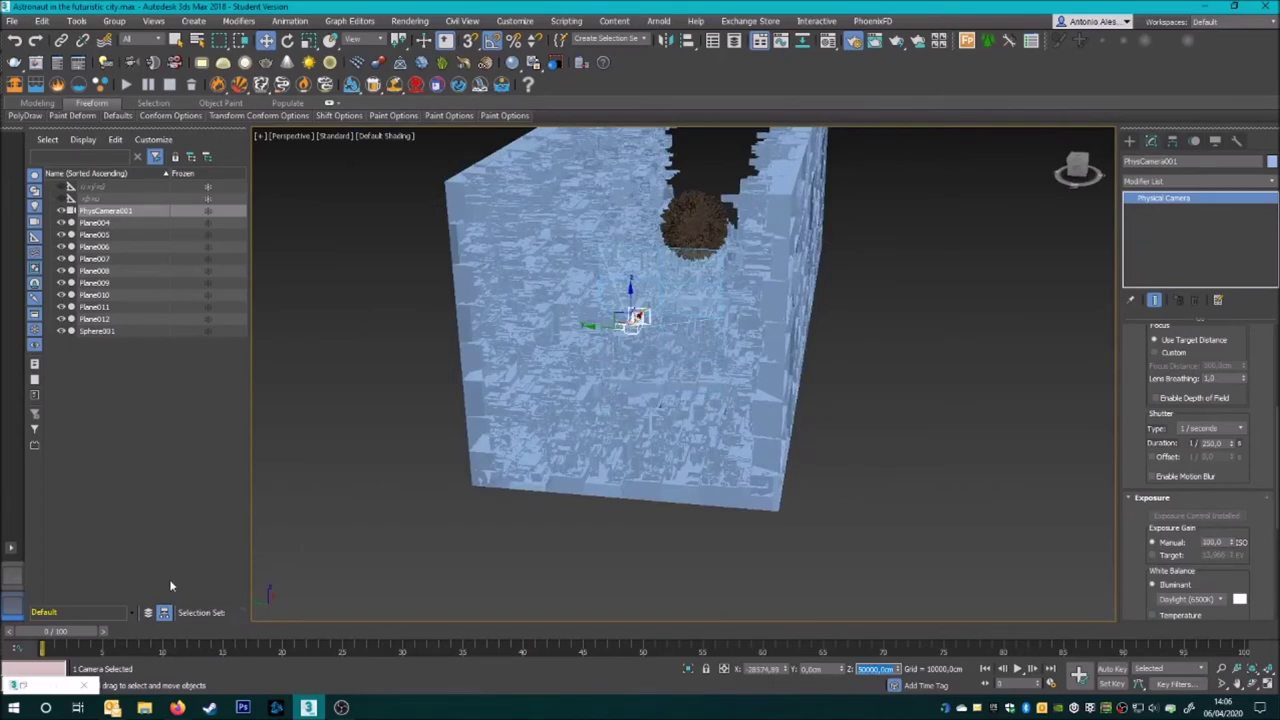
pyautogui.click(395, 415)
pyautogui.press('c')
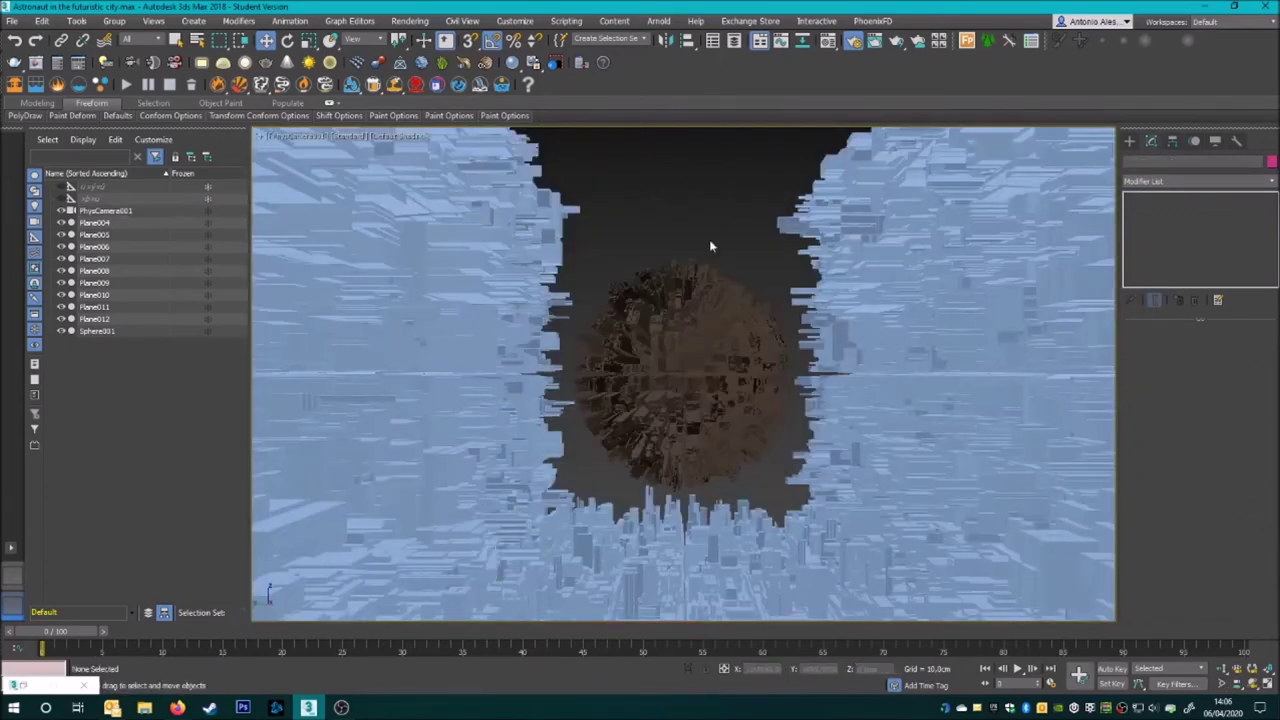
pyautogui.press('p')
pyautogui.keyDown('alt'); pyautogui.moveTo(708, 243); pyautogui.dragTo(475, 362, button='middle'); pyautogui.keyUp('alt')
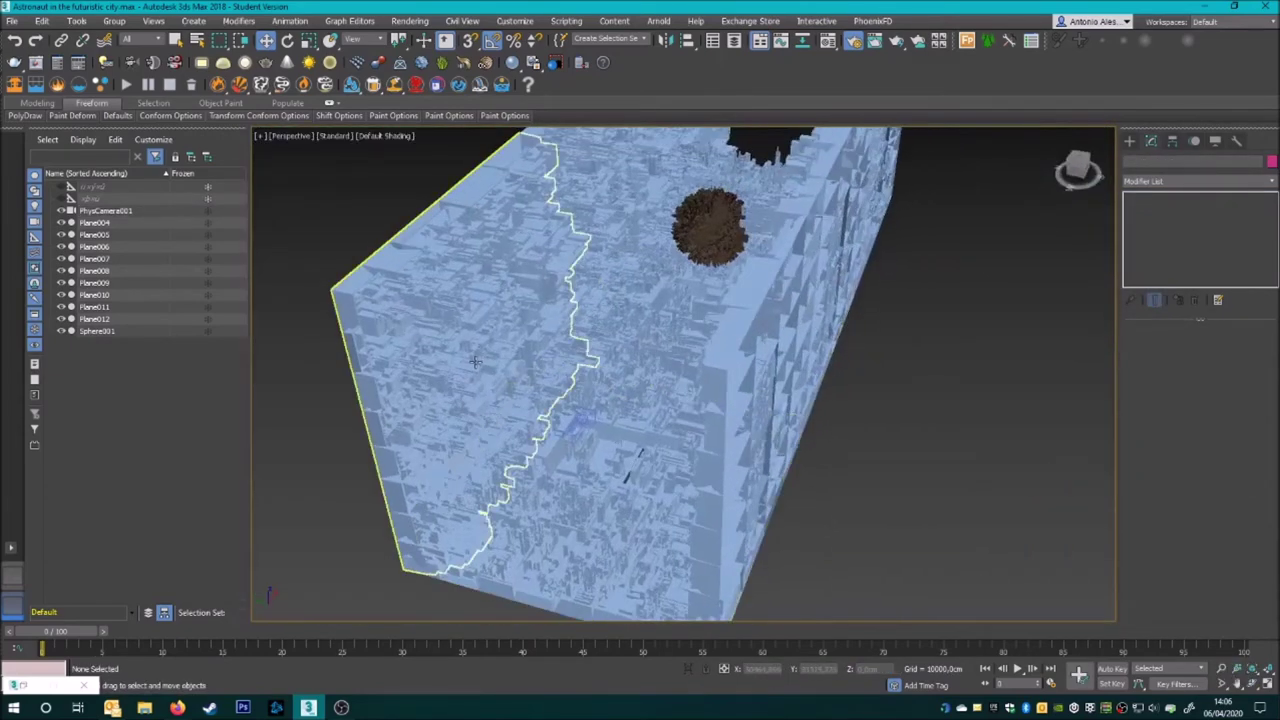
# Set Plane005's greeble panels to material 3 with Generate on, then select floor Plane004
pyautogui.click(475, 362)
pyautogui.scroll(-2, 1122, 452)
pyautogui.click(1147, 399)
pyautogui.moveTo(1141, 430); pyautogui.dragTo(1143, 426)
pyautogui.click(1155, 395)
pyautogui.click(1165, 209)
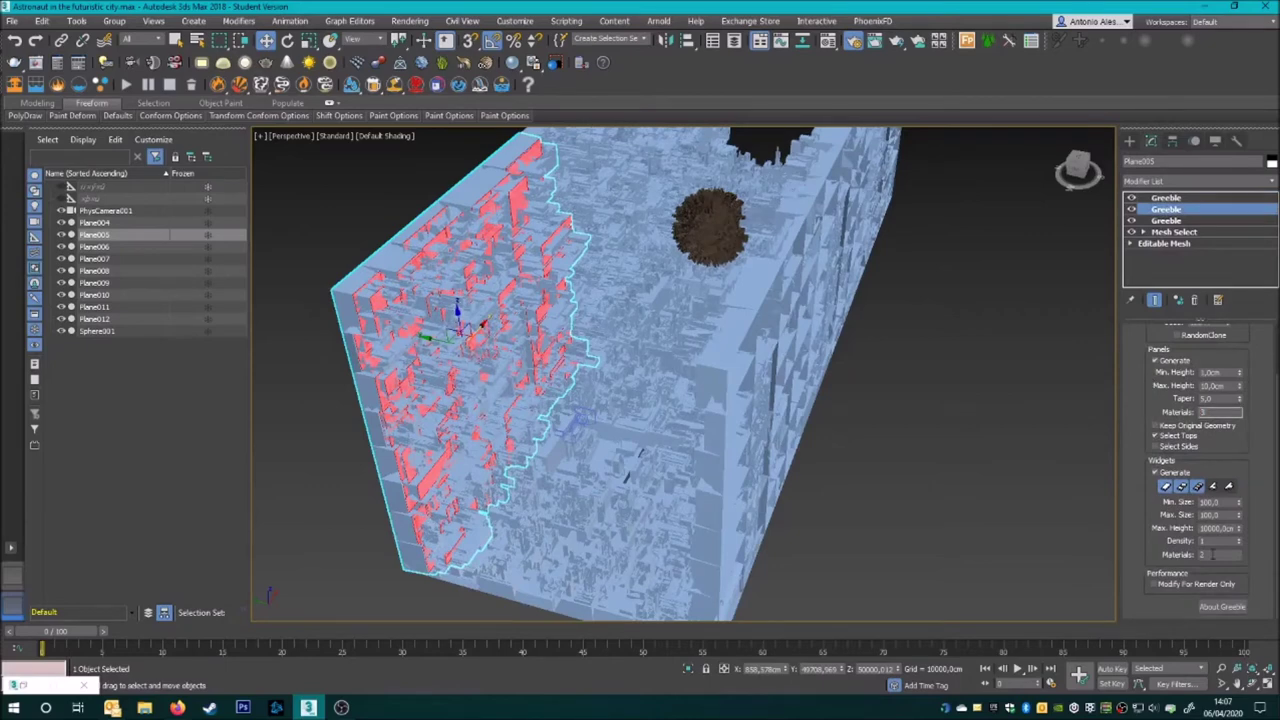
pyautogui.click(617, 495)
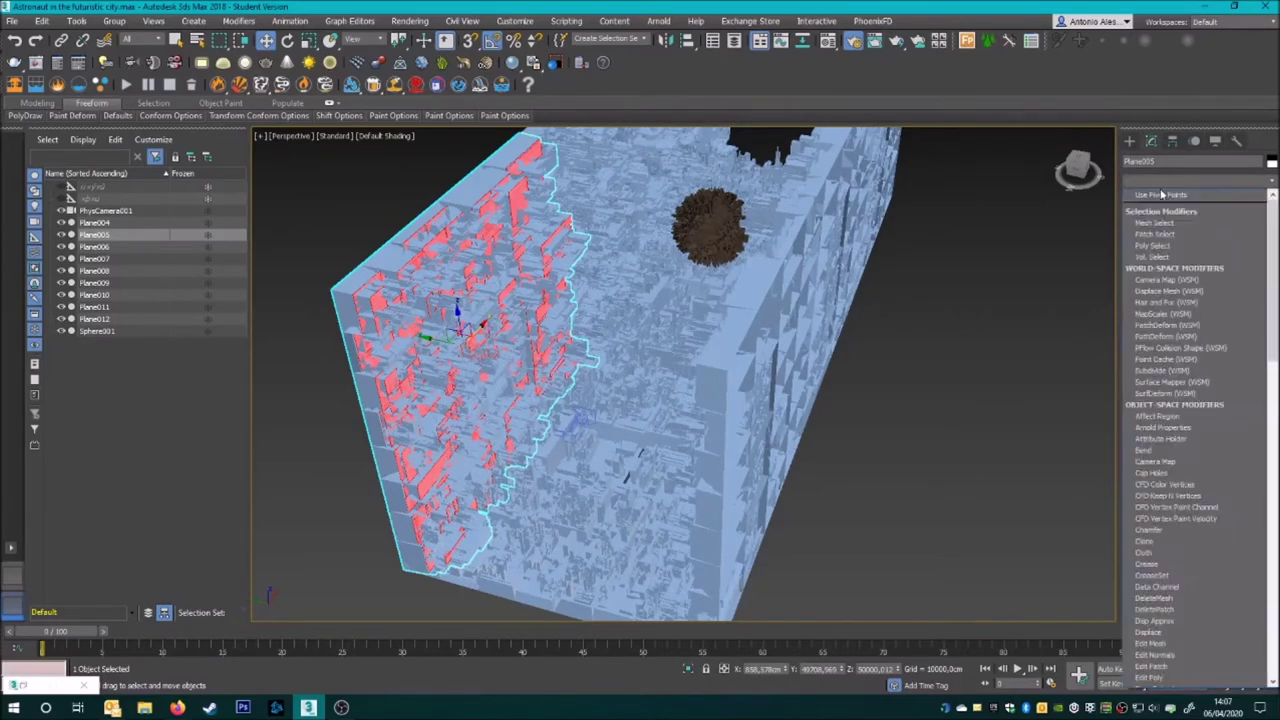
pyautogui.scroll(2, 1168, 440)
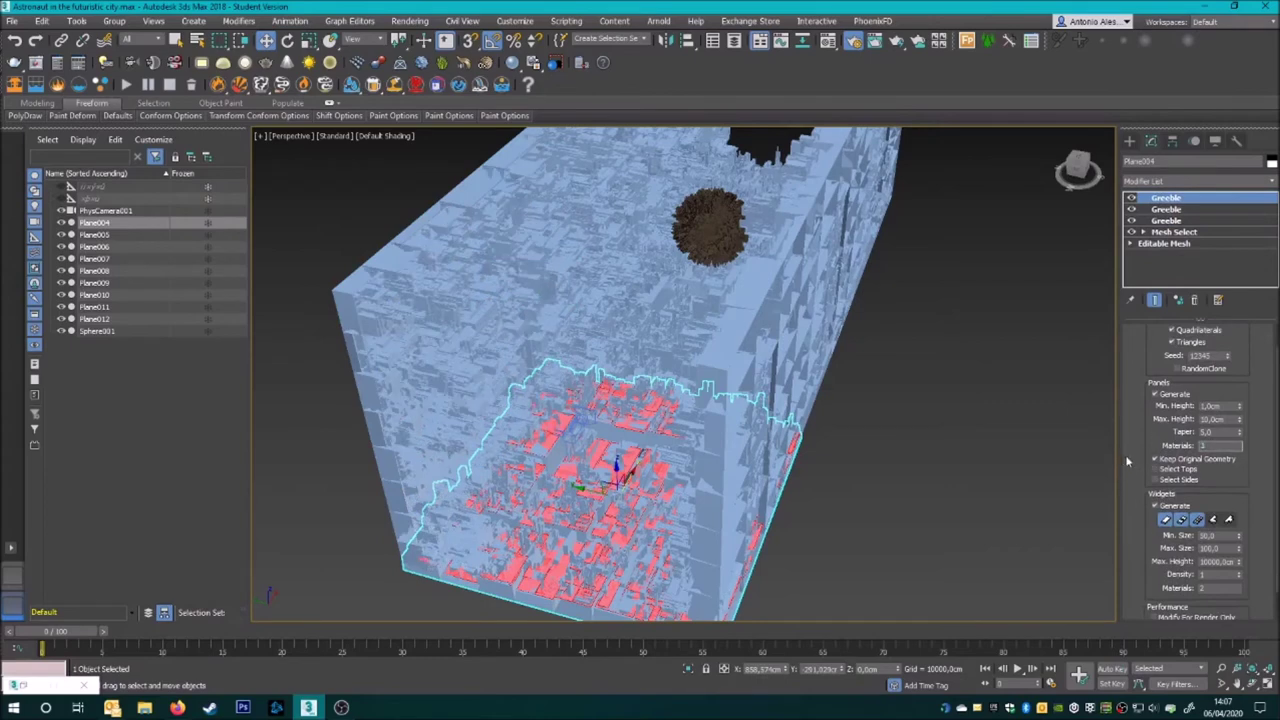
# Select the side wall Plane006
pyautogui.scroll(-2, 1138, 463)
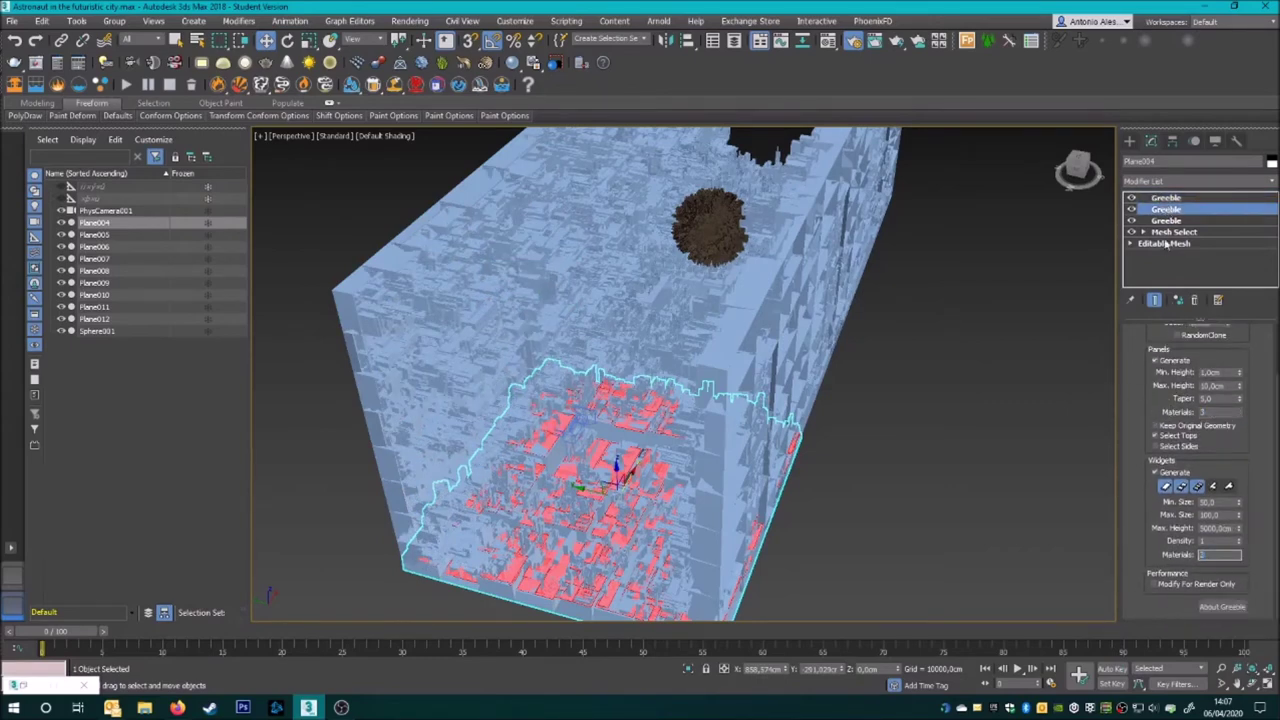
pyautogui.click(740, 380)
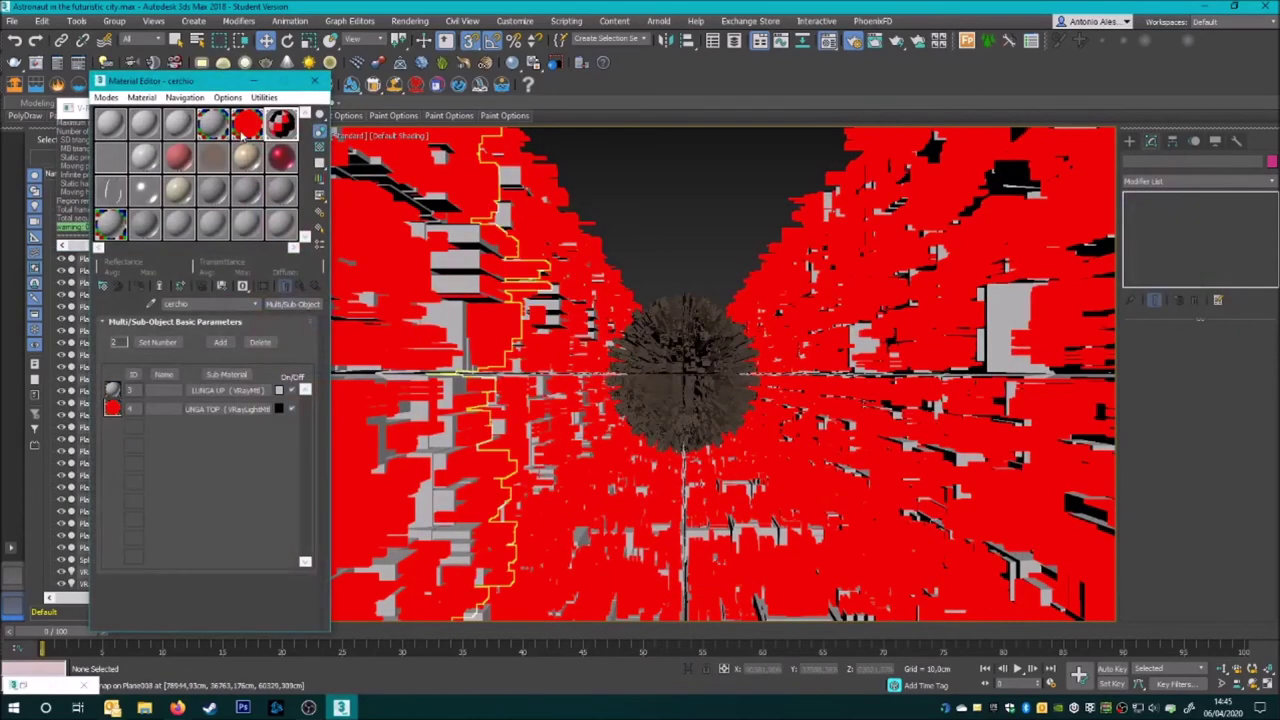
# Test-render the camera view in V-Ray while tuning the LUNGA TOP light material to intensity 20
pyautogui.click(230, 409)
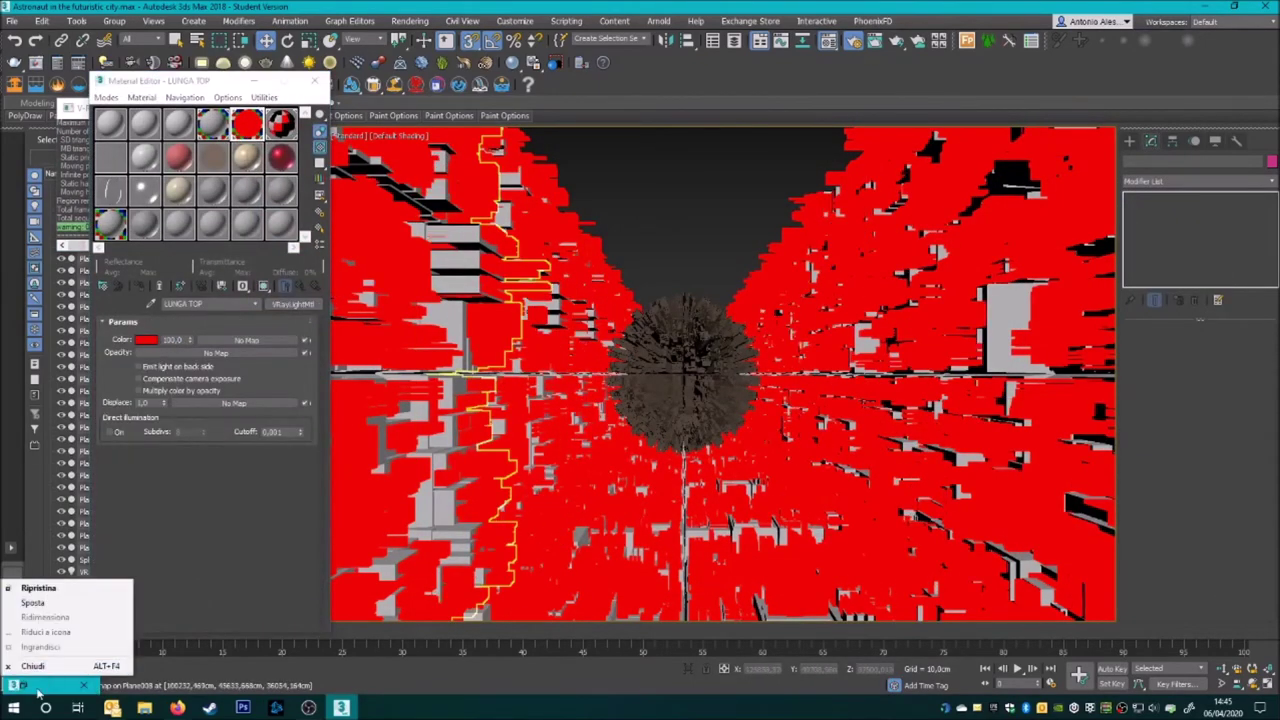
pyautogui.hotkey('shift', 'q')
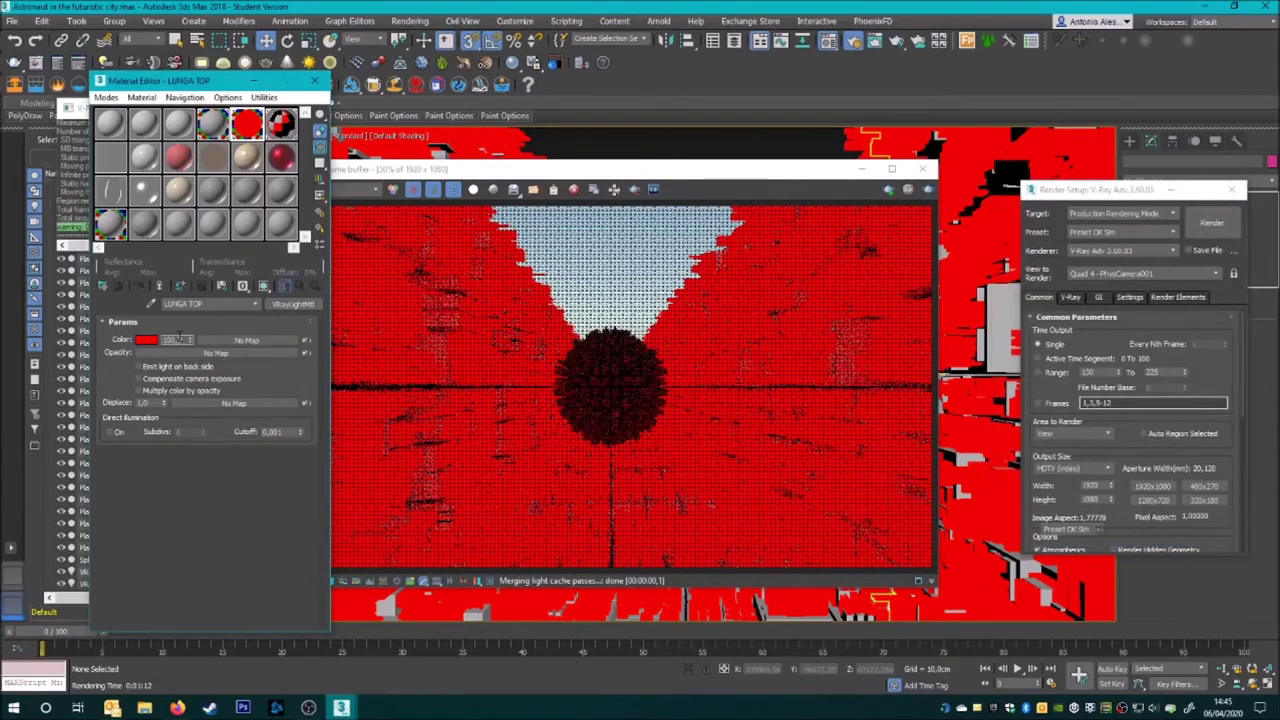
pyautogui.click(1211, 222)
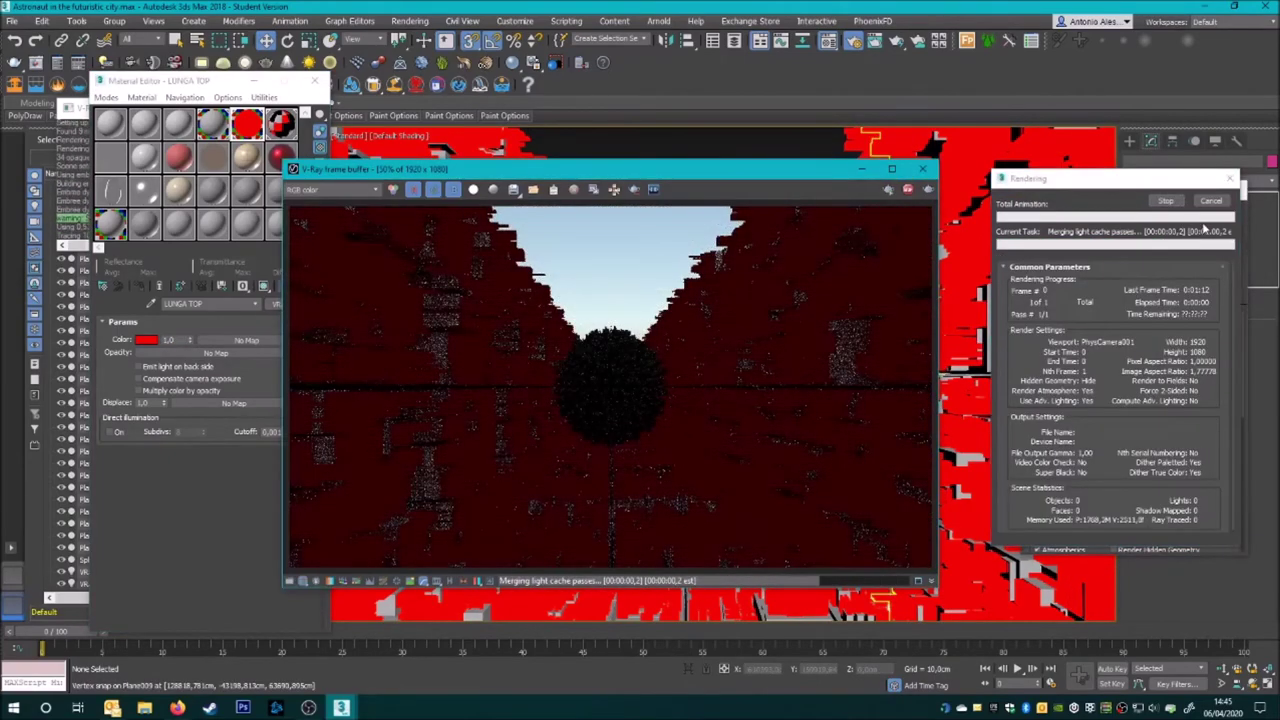
pyautogui.click(908, 190)
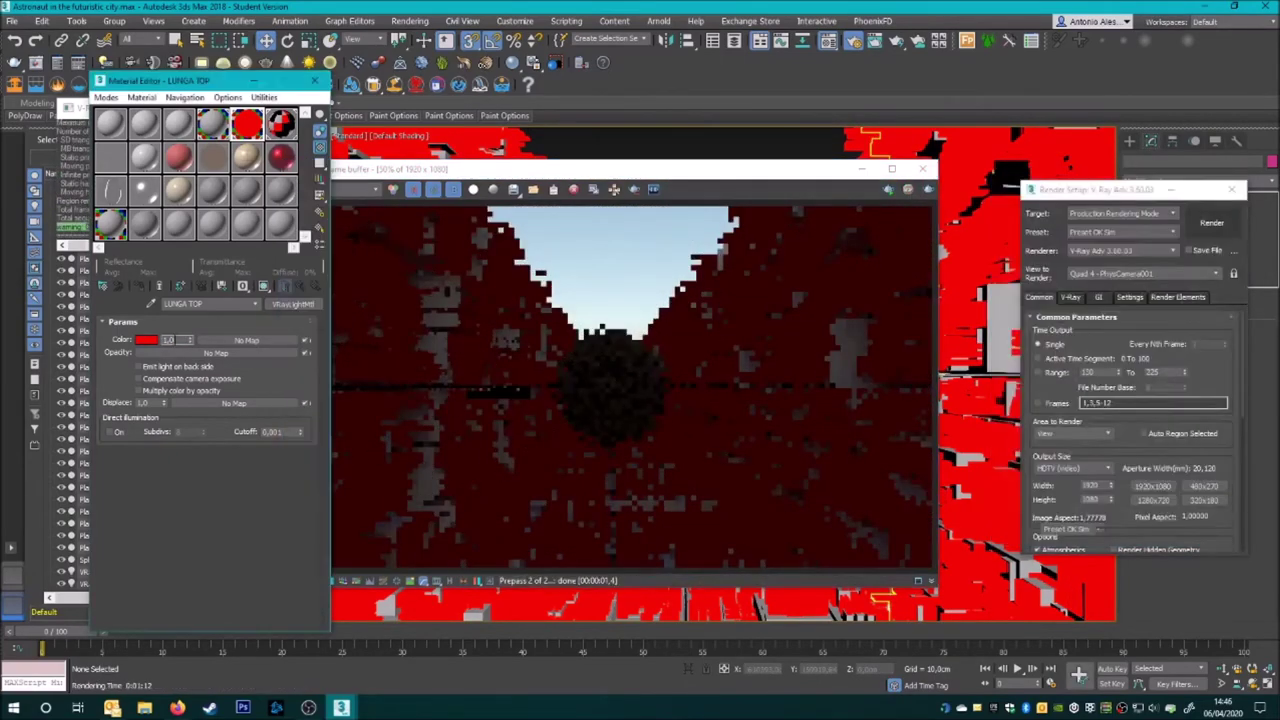
pyautogui.write('20')
pyautogui.click(907, 190)
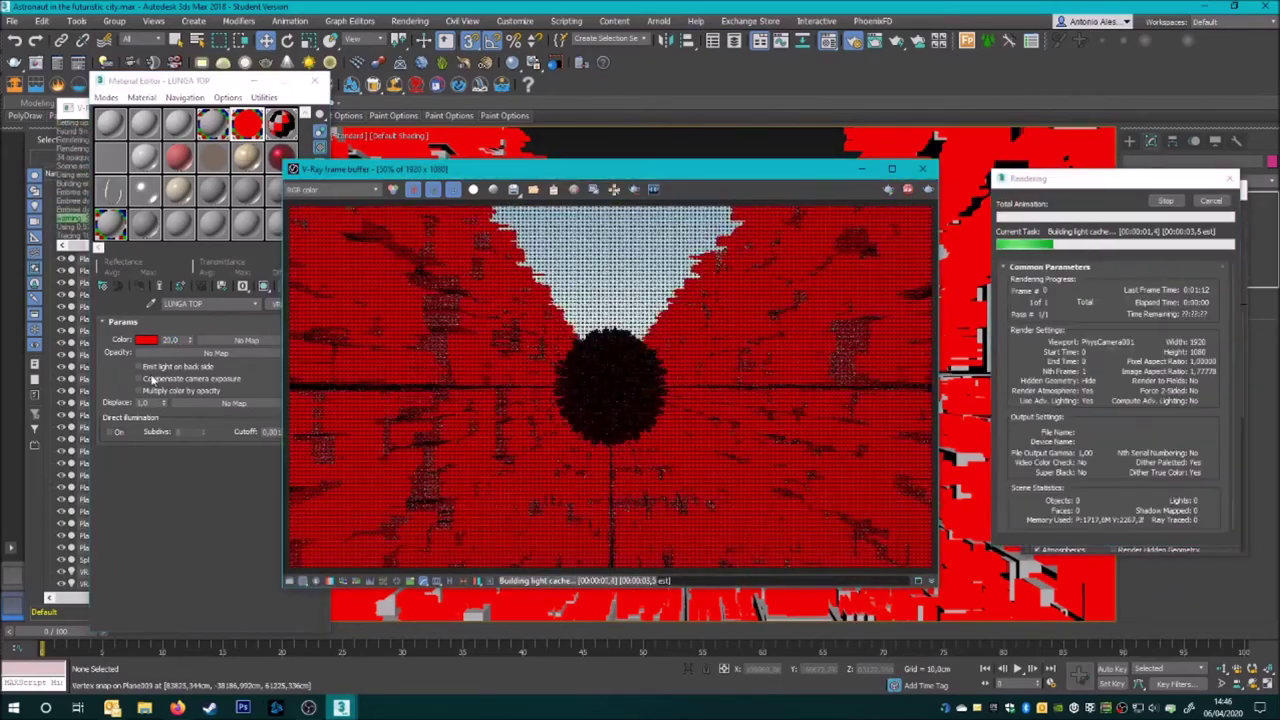
pyautogui.click(907, 190)
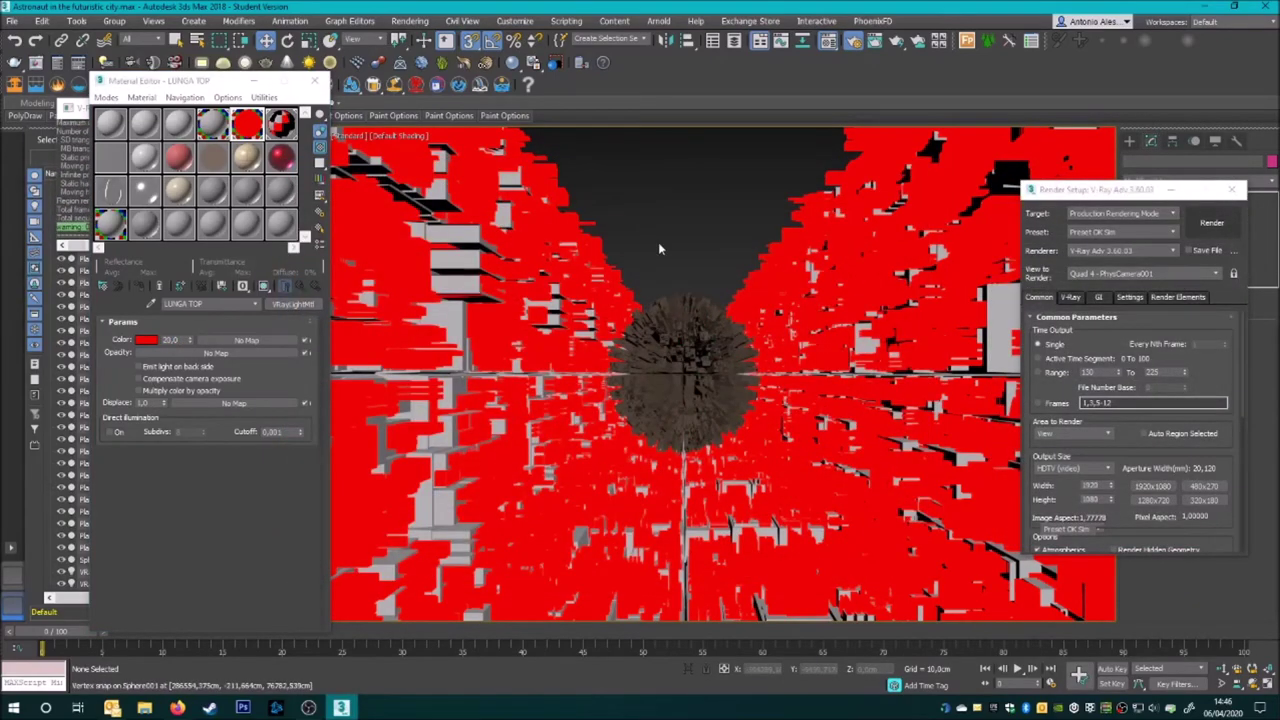
# Switch the viewport to a Top view of the corridor
pyautogui.keyDown('alt'); pyautogui.moveTo(700, 420); pyautogui.dragTo(647, 457, button='middle'); pyautogui.keyUp('alt')
pyautogui.rightClick(857, 330)
pyautogui.click(909, 323)
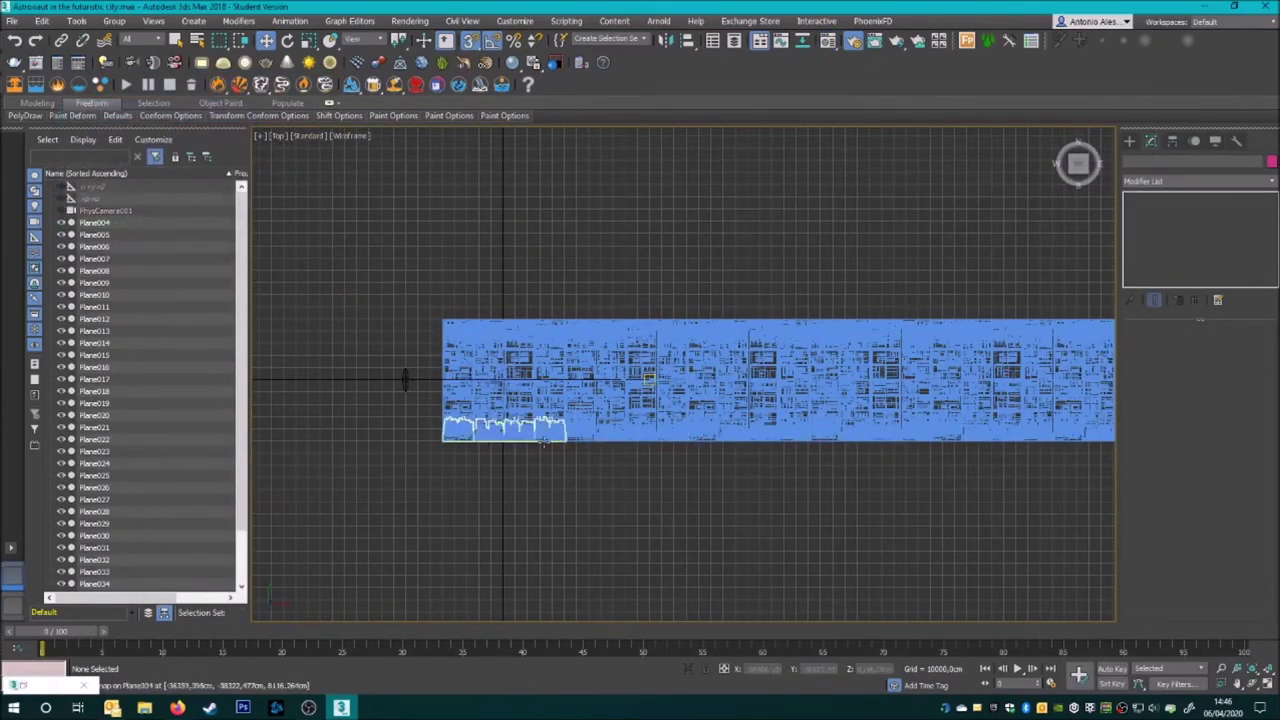
# Isolate the building planes and view them in Perspective
pyautogui.press('z')
pyautogui.moveTo(1079, 366); pyautogui.dragTo(469, 486)
pyautogui.hotkey('alt', 'q')
pyautogui.press('p')
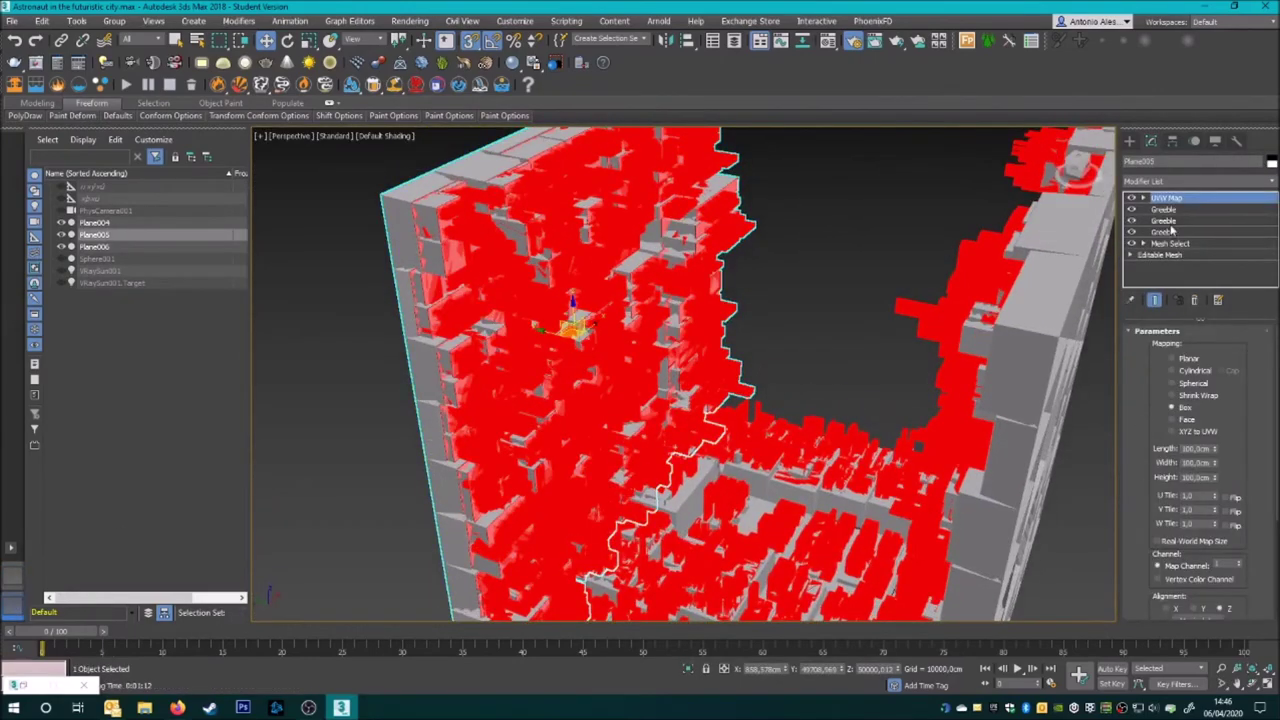
# Set the first Greeble modifier's Materials count to 3 and review the third Greeble
pyautogui.click(1163, 209)
pyautogui.scroll(-5, 1200, 450)
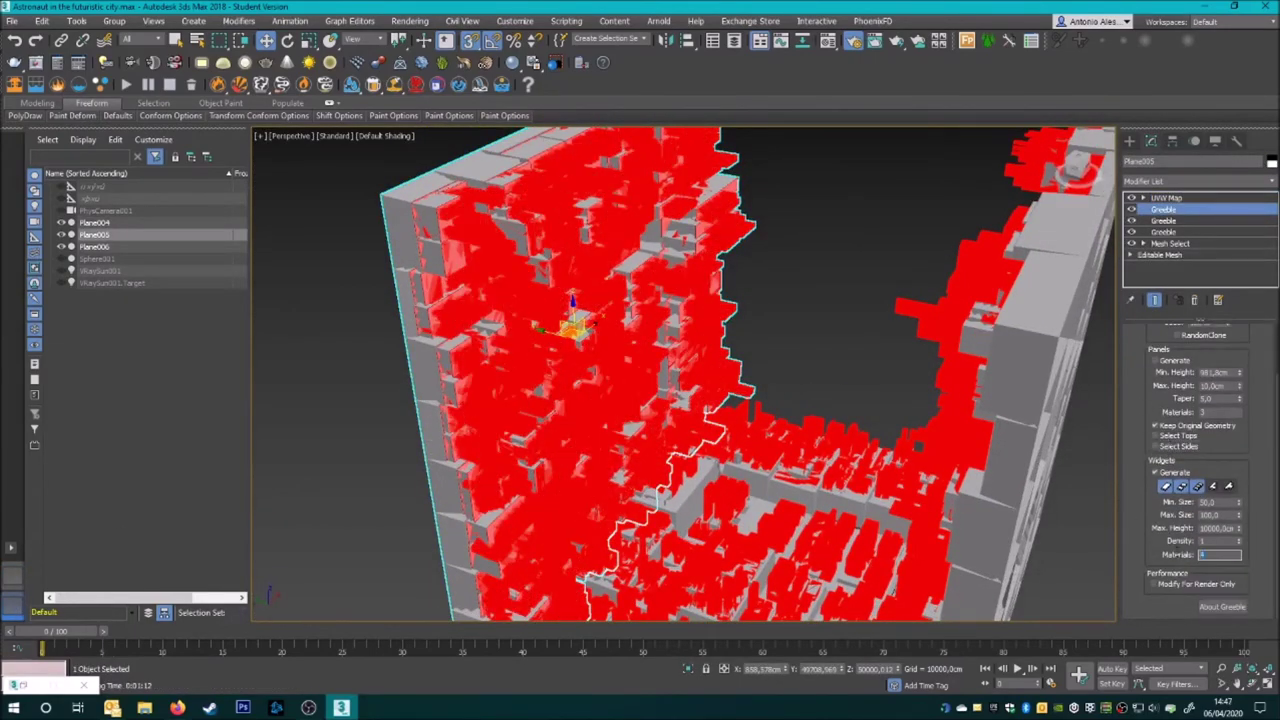
pyautogui.write('3')
pyautogui.press('Return')
pyautogui.scroll(5, 620, 400)
pyautogui.click(1163, 220)
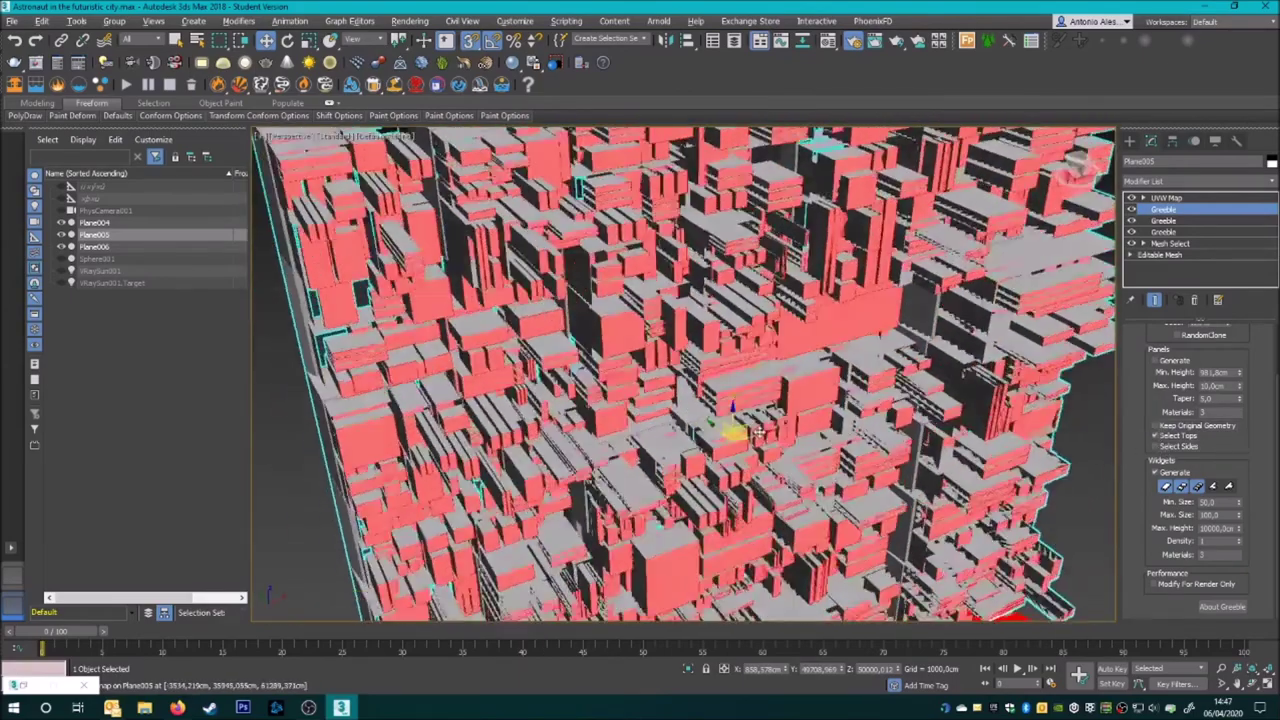
pyautogui.scroll(1, 1140, 492)
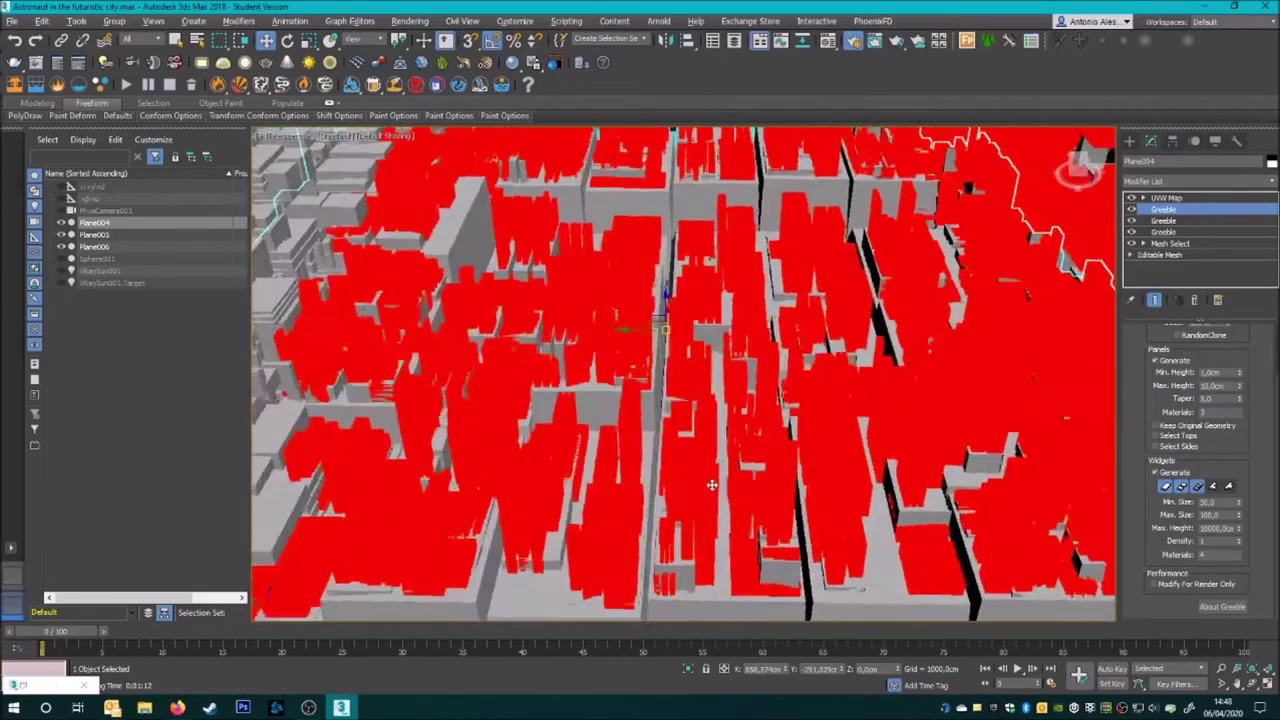
pyautogui.scroll(-5, 636, 395)
# Toggle Select Tops on Plane005's Greeble and view the wall from the street
pyautogui.moveTo(636, 395)
pyautogui.keyDown('alt'); pyautogui.mouseDown(button='middle')
pyautogui.moveTo(700, 380)
pyautogui.moveTo(829, 306)
pyautogui.moveTo(900, 330)
pyautogui.mouseUp(button='middle'); pyautogui.keyUp('alt')
pyautogui.click(600, 300)
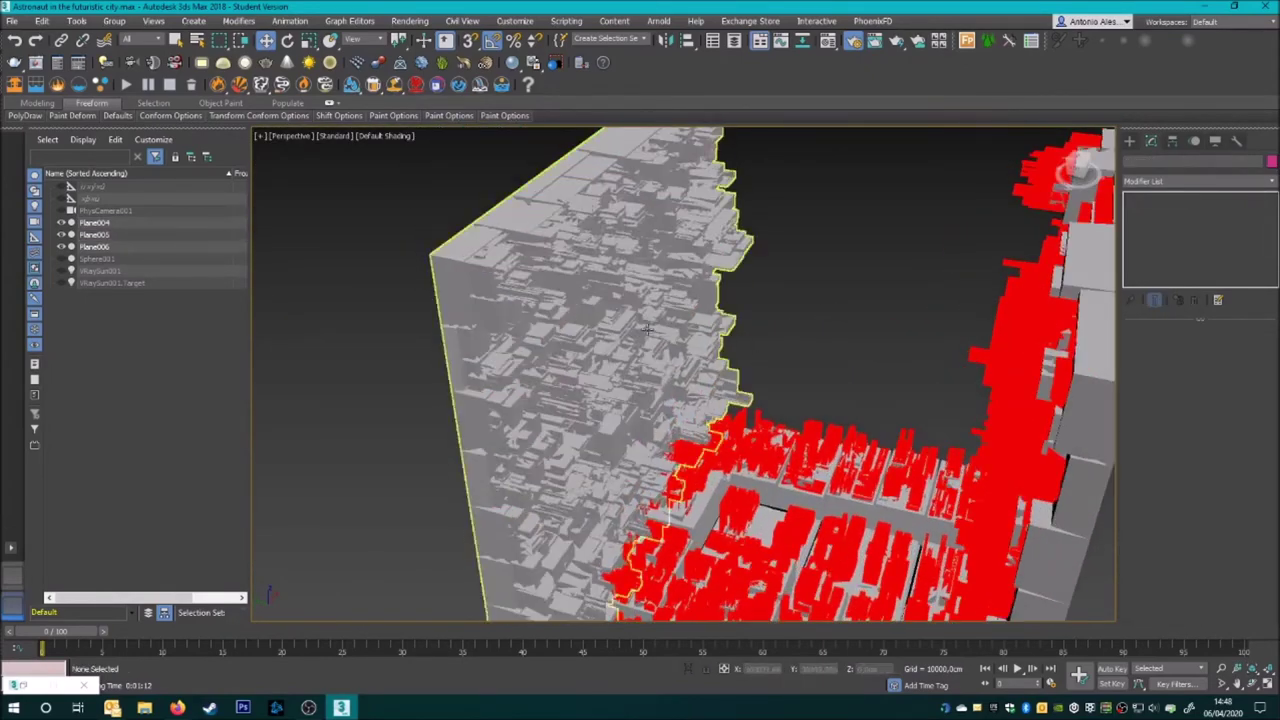
pyautogui.click(1163, 209)
pyautogui.click(1175, 497)
pyautogui.scroll(-2, 1190, 480)
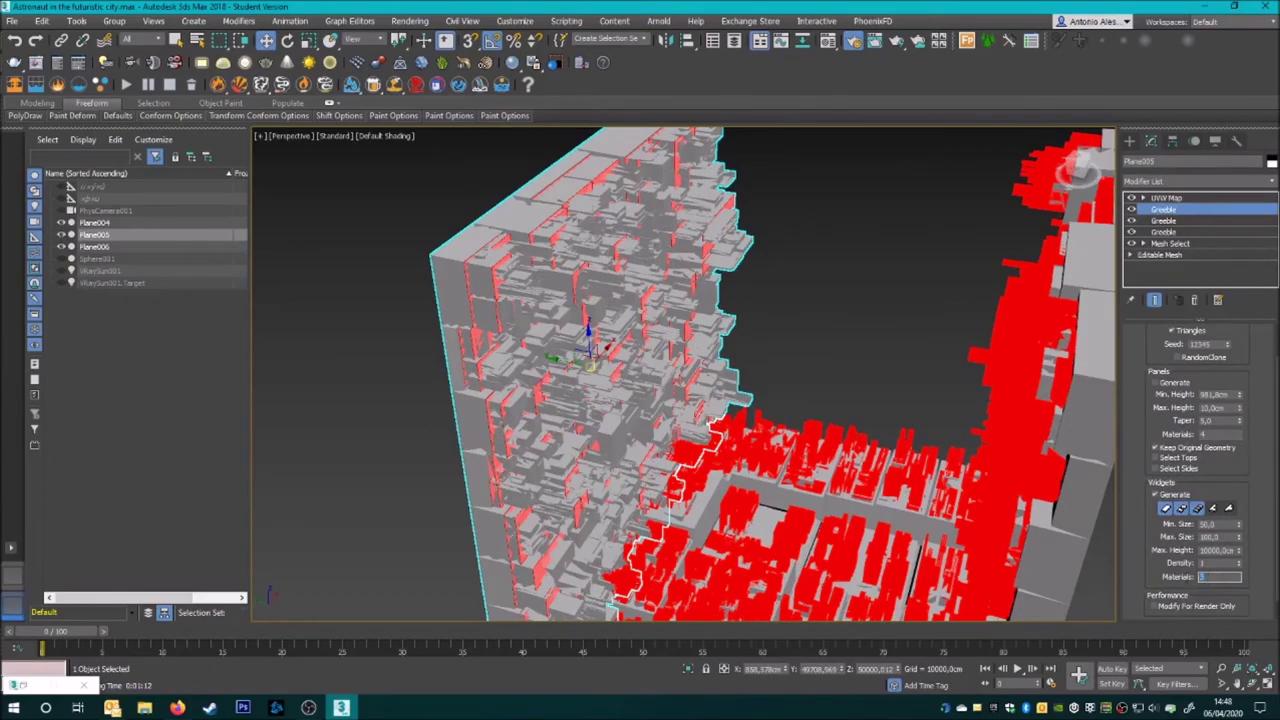
pyautogui.click(766, 371)
pyautogui.keyDown('alt'); pyautogui.moveTo(766, 371); pyautogui.dragTo(820, 380, button='middle'); pyautogui.keyUp('alt')
# Convert the LUNGA TOP material to a VRayMtl in the Material Editor
pyautogui.press('m')
pyautogui.doubleClick(248, 130)
pyautogui.click(292, 303)
pyautogui.scroll(-3, 640, 400)
pyautogui.doubleClick(580, 491)
pyautogui.scroll(-3, 192, 352)
pyautogui.scroll(-3, 192, 400)
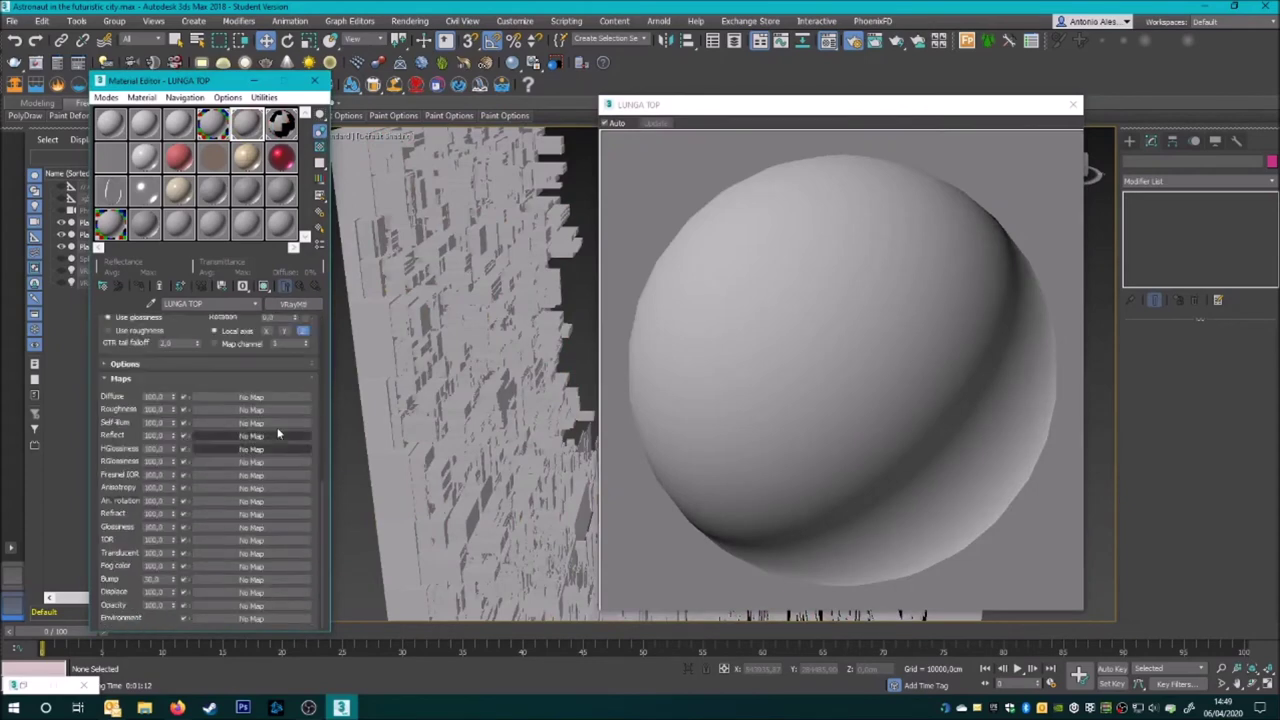
# Load concrete-21_d100.png from the Rendering FILES Maps folder as the Diffuse bitmap
pyautogui.click(251, 396)
pyautogui.doubleClick(567, 210)
pyautogui.click(43, 142)
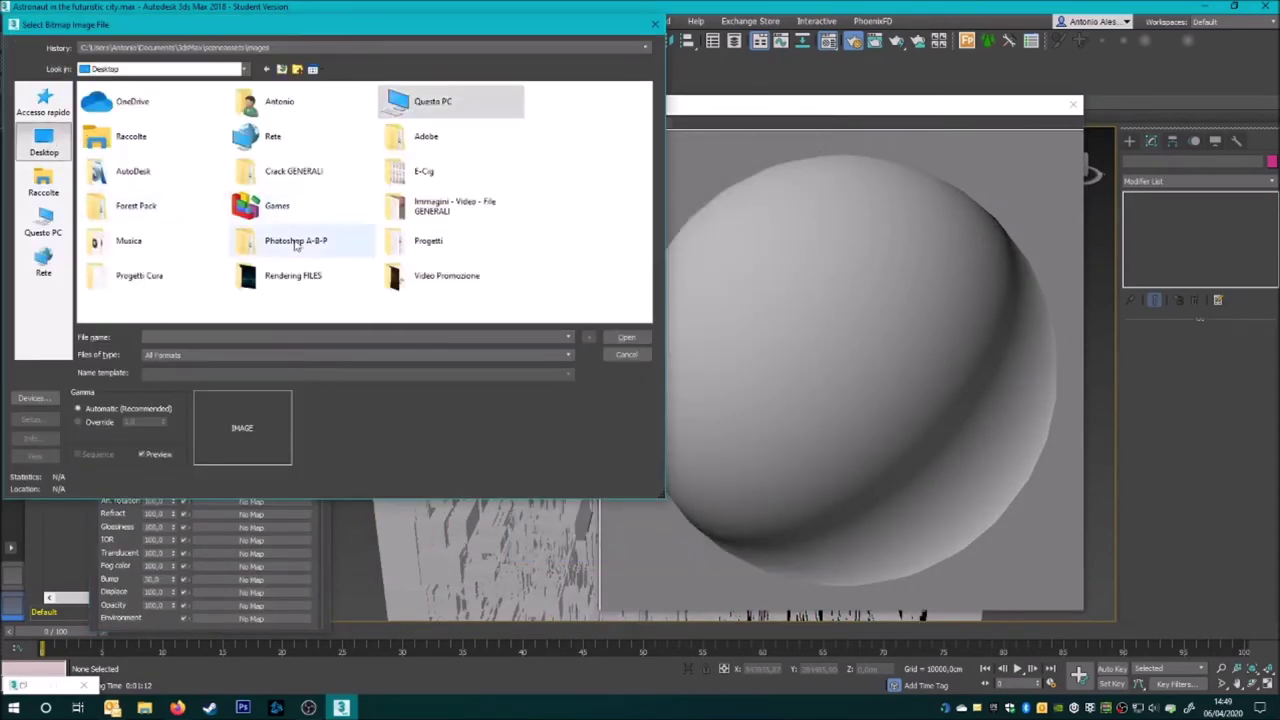
pyautogui.doubleClick(277, 206)
pyautogui.doubleClick(122, 148)
pyautogui.doubleClick(109, 142)
pyautogui.doubleClick(115, 127)
pyautogui.doubleClick(114, 140)
pyautogui.doubleClick(125, 143)
pyautogui.scroll(-3, 378, 265)
pyautogui.scroll(-3, 370, 268)
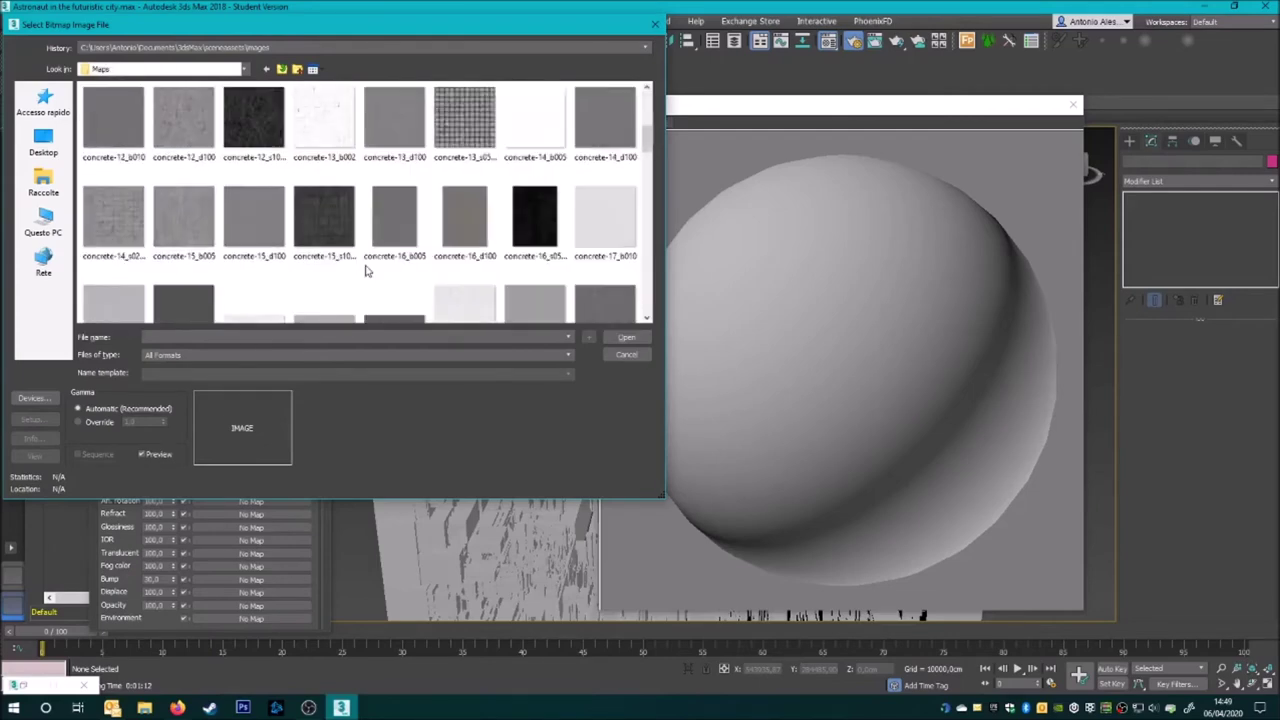
pyautogui.scroll(-3, 236, 188)
pyautogui.doubleClick(394, 215)
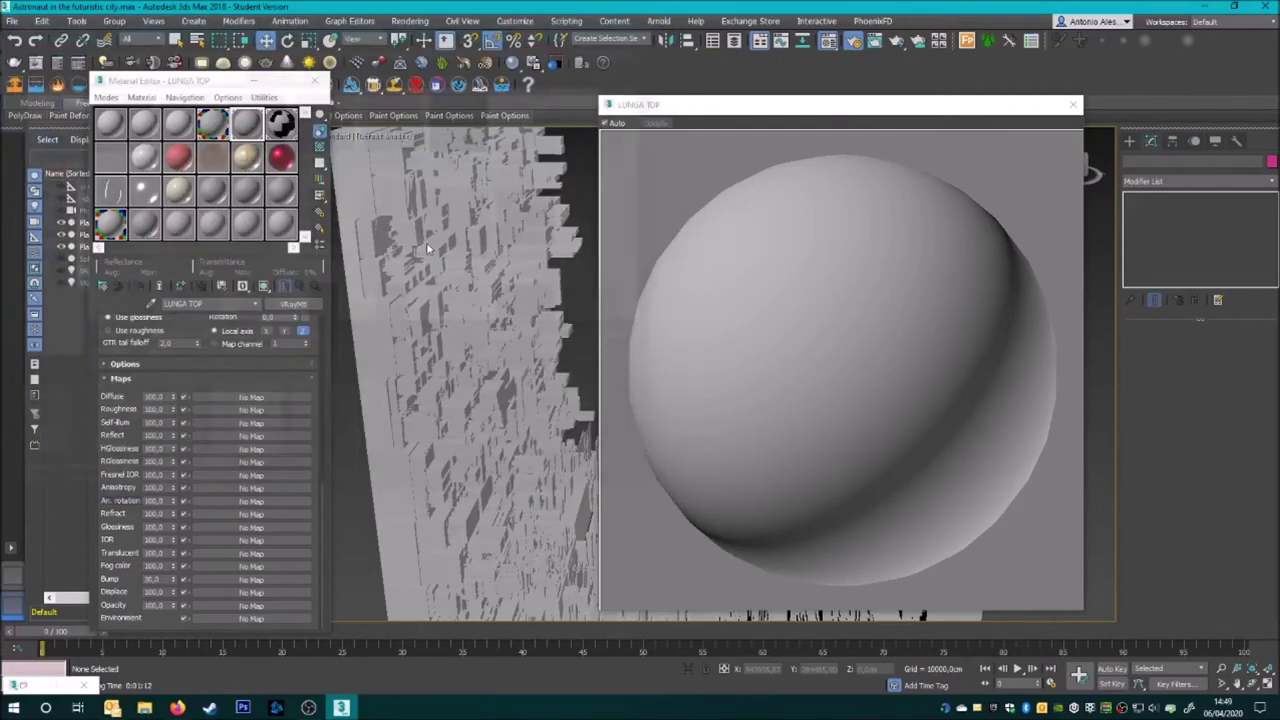
# Load concrete-21_s100-g100.png as the Reflect bitmap
pyautogui.scroll(-5, 200, 420)
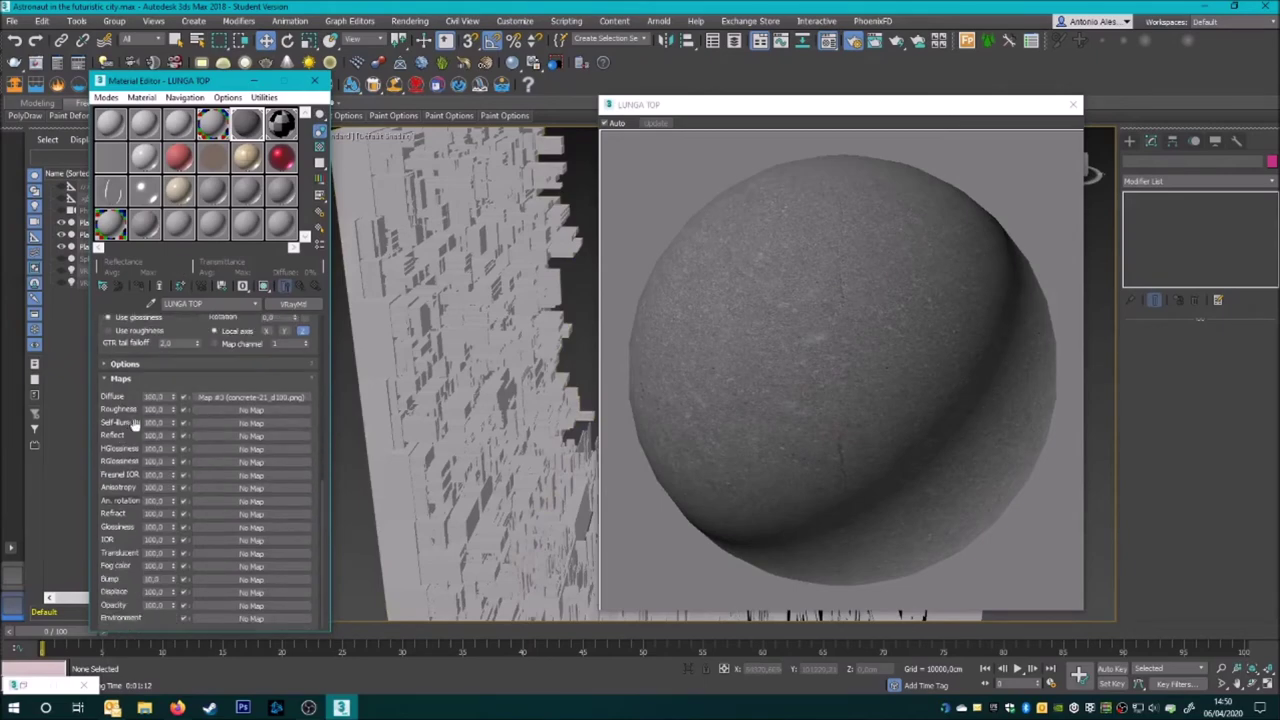
pyautogui.click(201, 447)
pyautogui.press('Return')
pyautogui.scroll(-3, 447, 321)
pyautogui.doubleClick(454, 250)
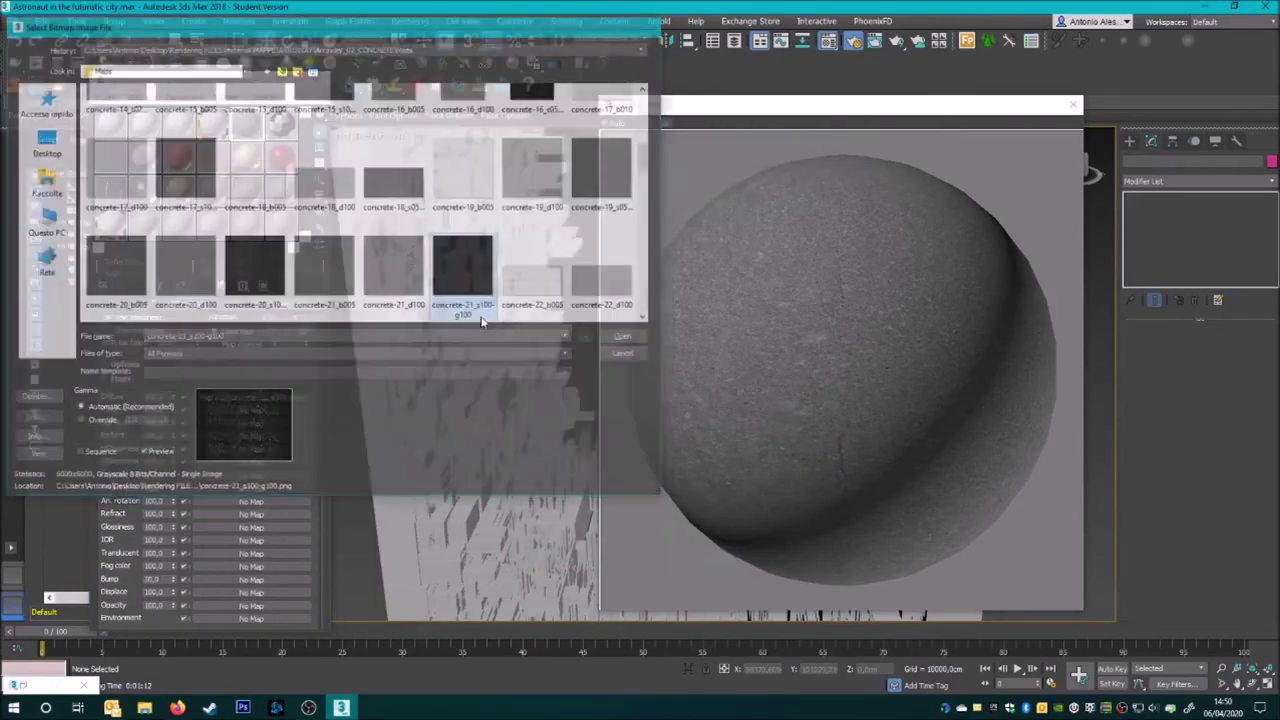
# Load concrete-21_b005.png as the Bump bitmap and preview it on a checkered background
pyautogui.click(300, 288)
pyautogui.scroll(-5, 186, 486)
pyautogui.click(215, 579)
pyautogui.press('Return')
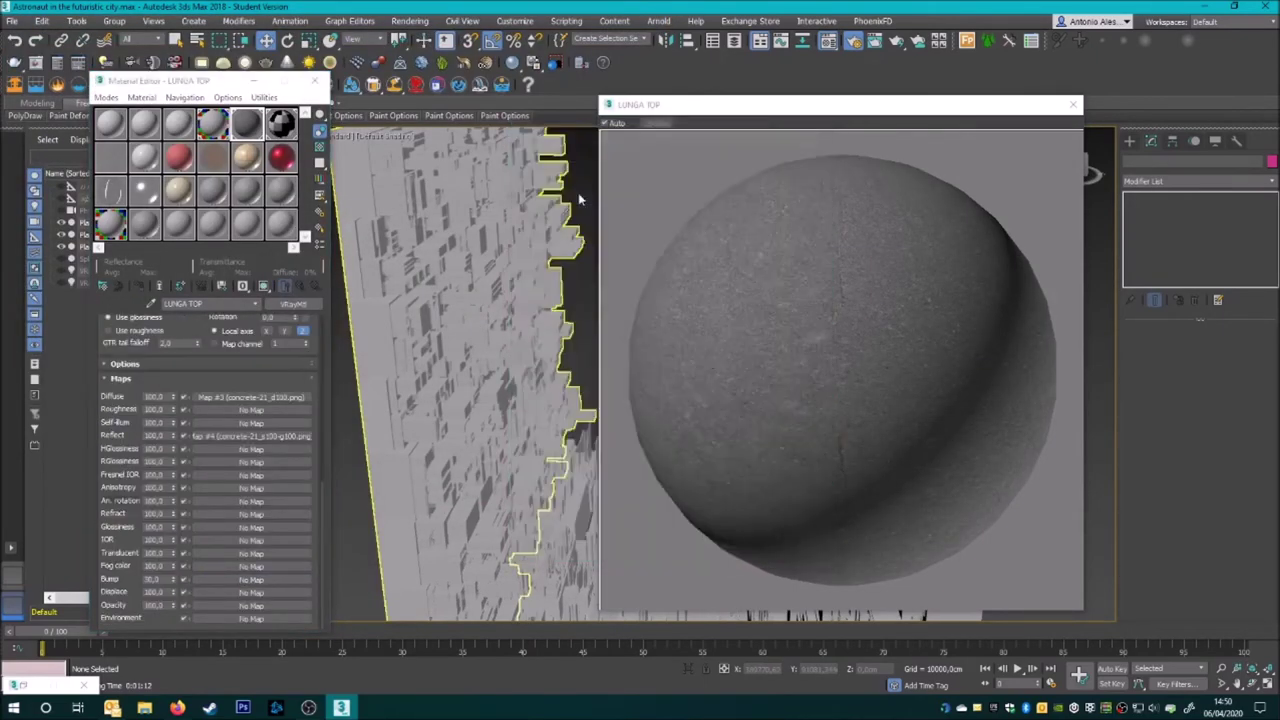
pyautogui.doubleClick(342, 252)
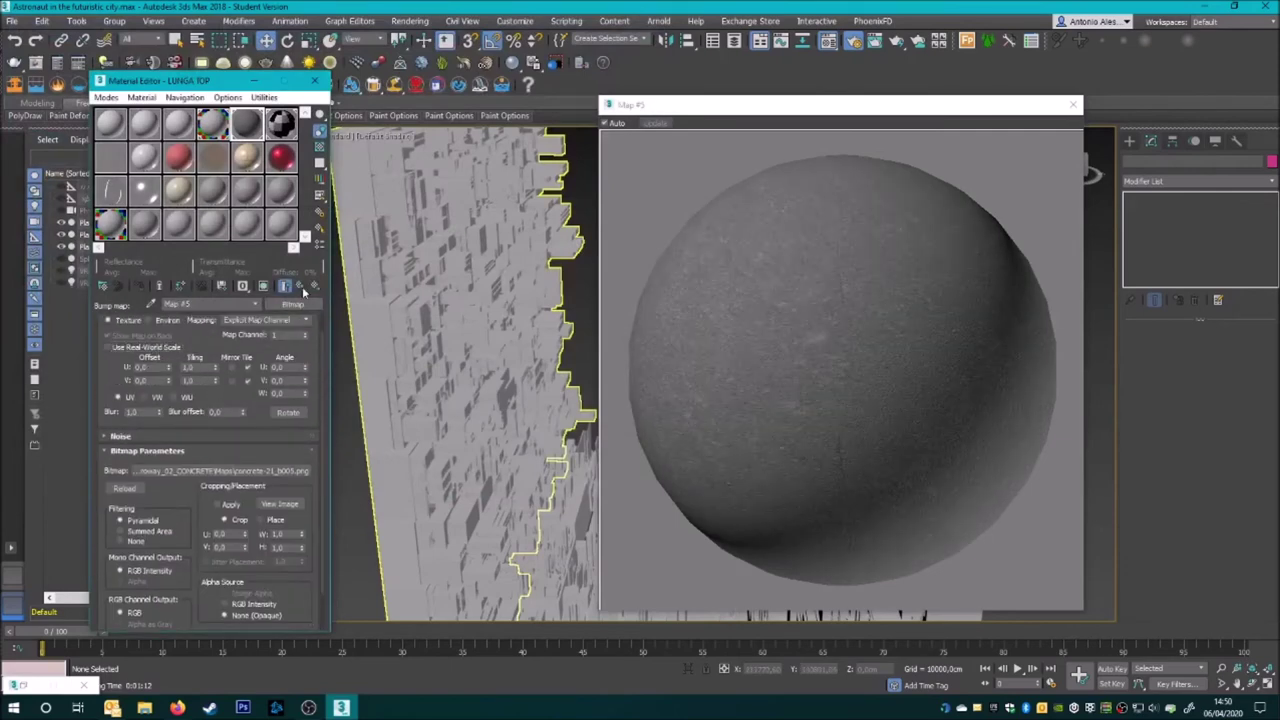
pyautogui.click(319, 147)
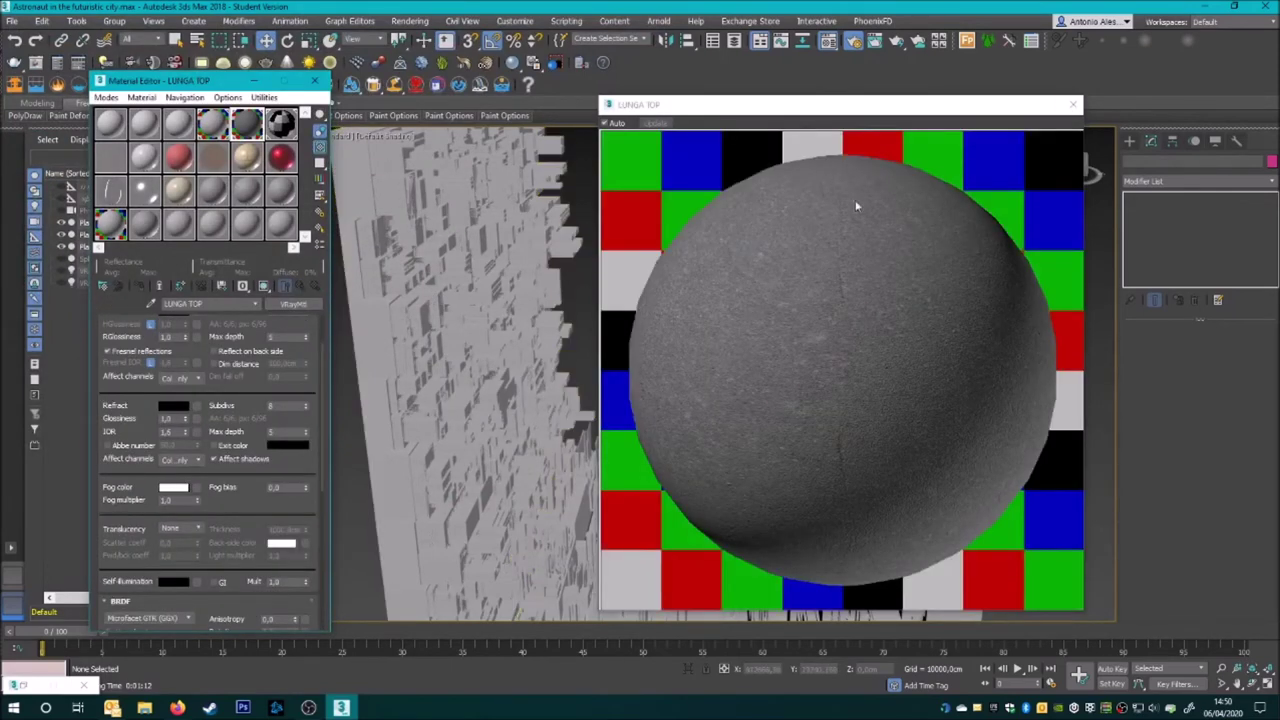
pyautogui.click(281, 123)
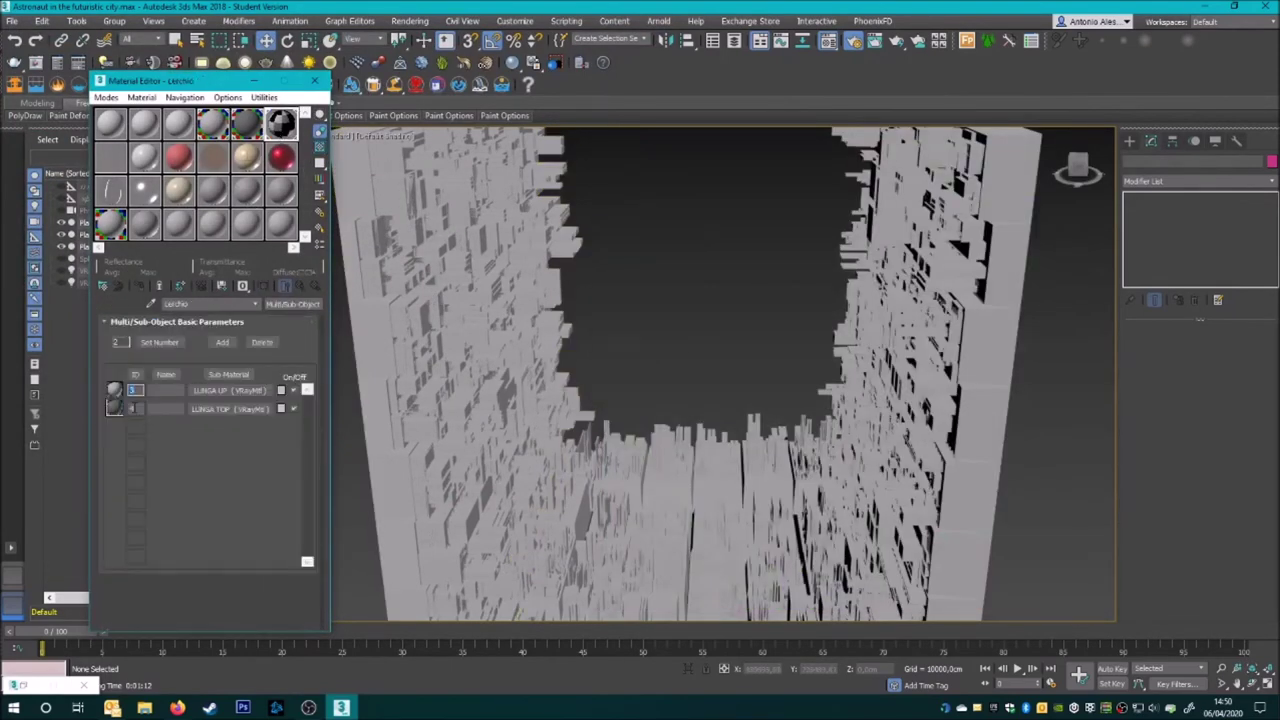
# Shift-clone the three building planes Plane004–006 further along the corridor, then select the sphere
pyautogui.click(314, 82)
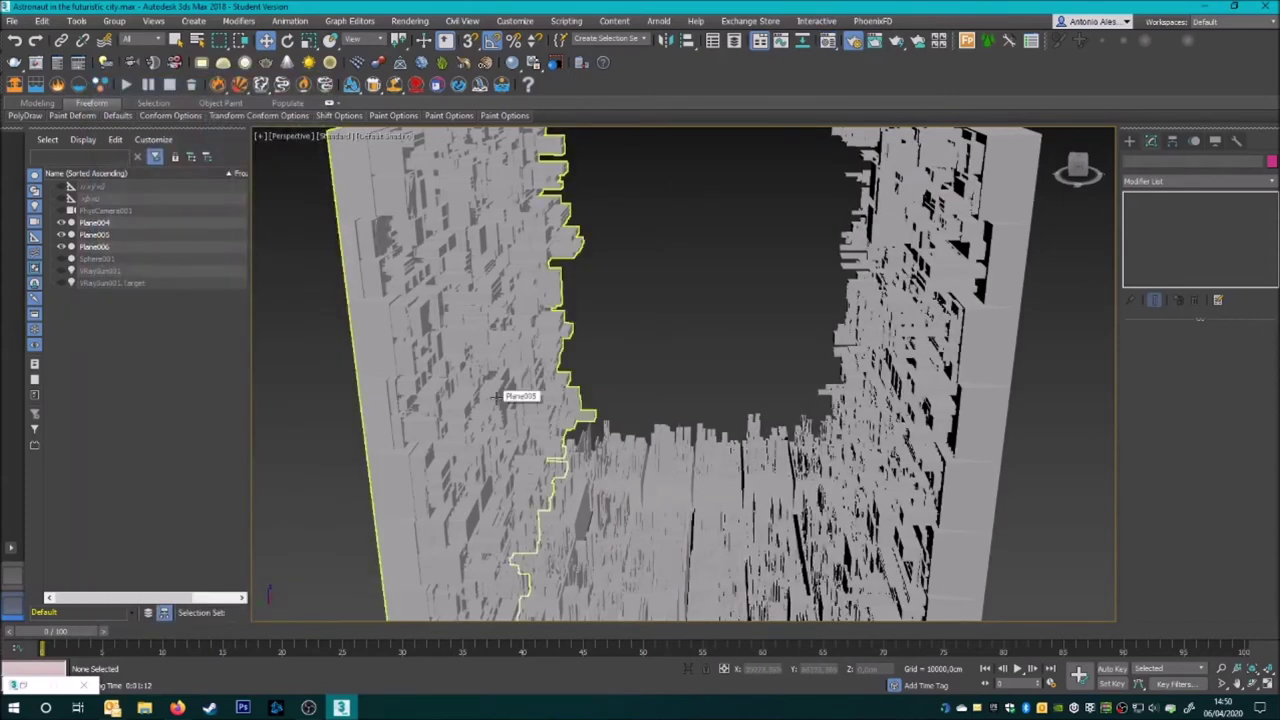
pyautogui.scroll(-10, 534, 397)
pyautogui.moveTo(557, 475); pyautogui.dragTo(246, 405)
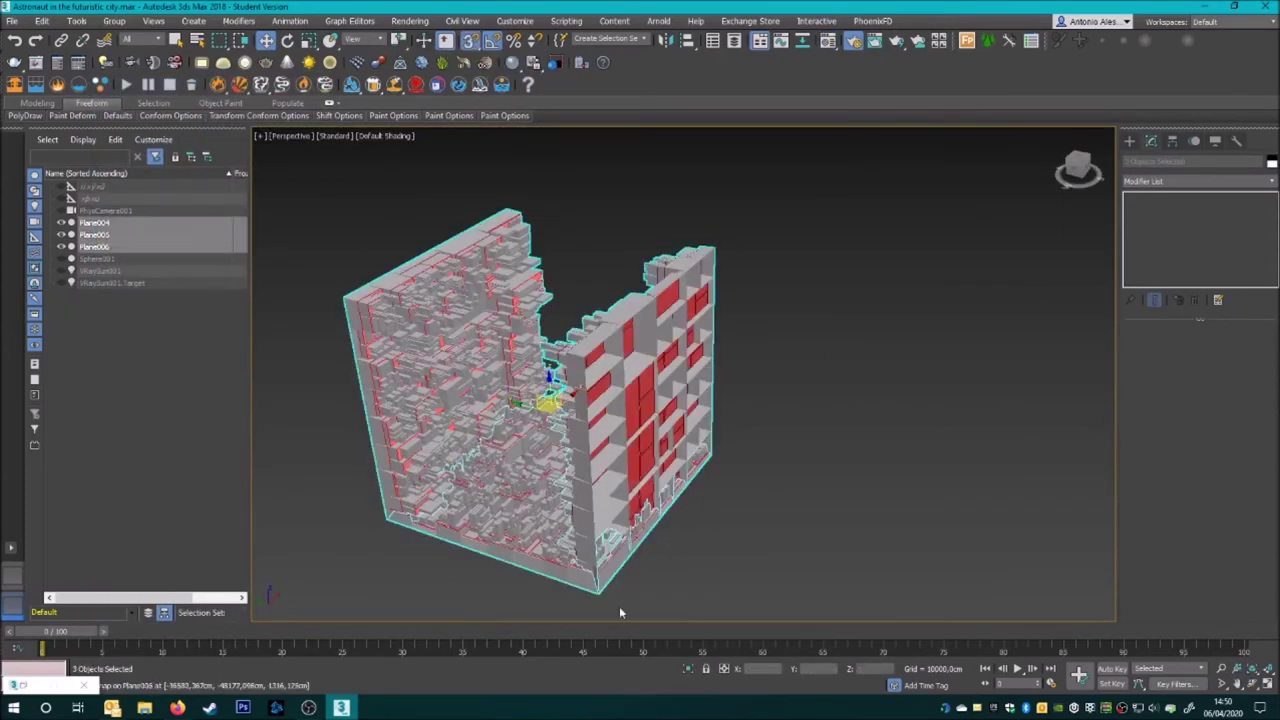
pyautogui.scroll(10, 567, 404)
pyautogui.keyDown('shift'); pyautogui.moveTo(567, 404); pyautogui.dragTo(618, 357); pyautogui.keyUp('shift')
pyautogui.click(641, 410)
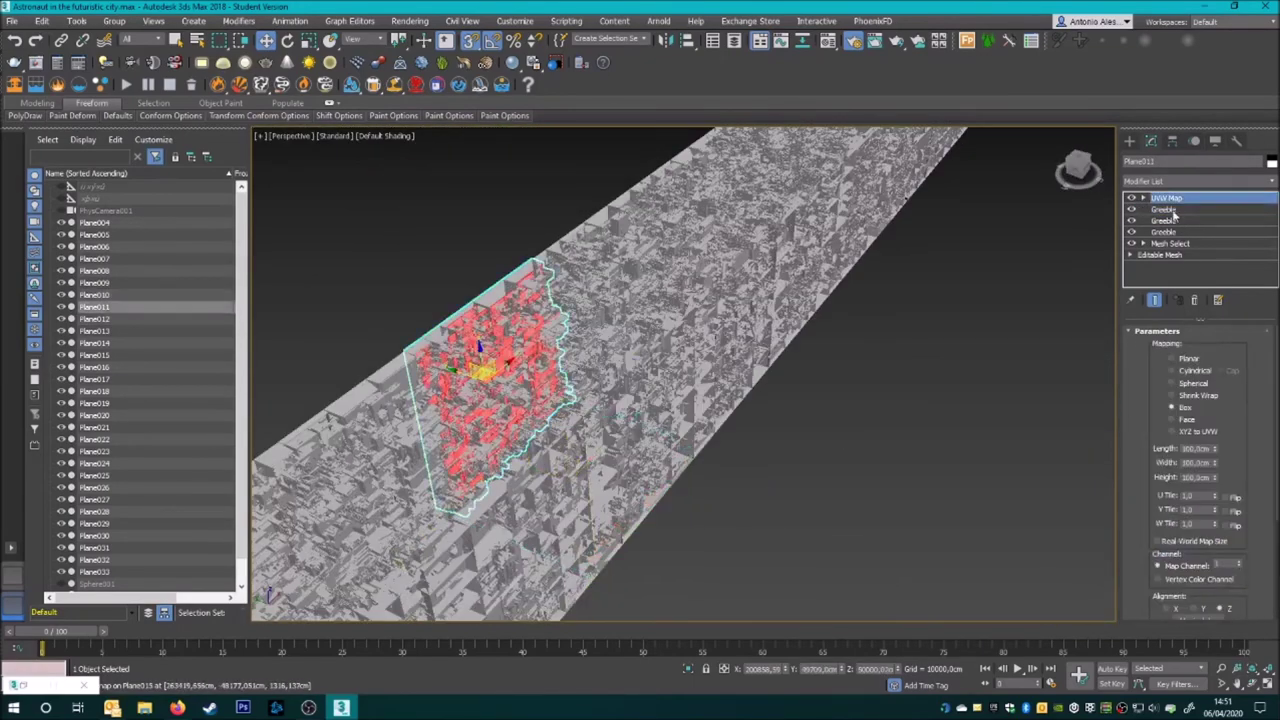
pyautogui.rightClick(625, 358)
pyautogui.click(538, 316)
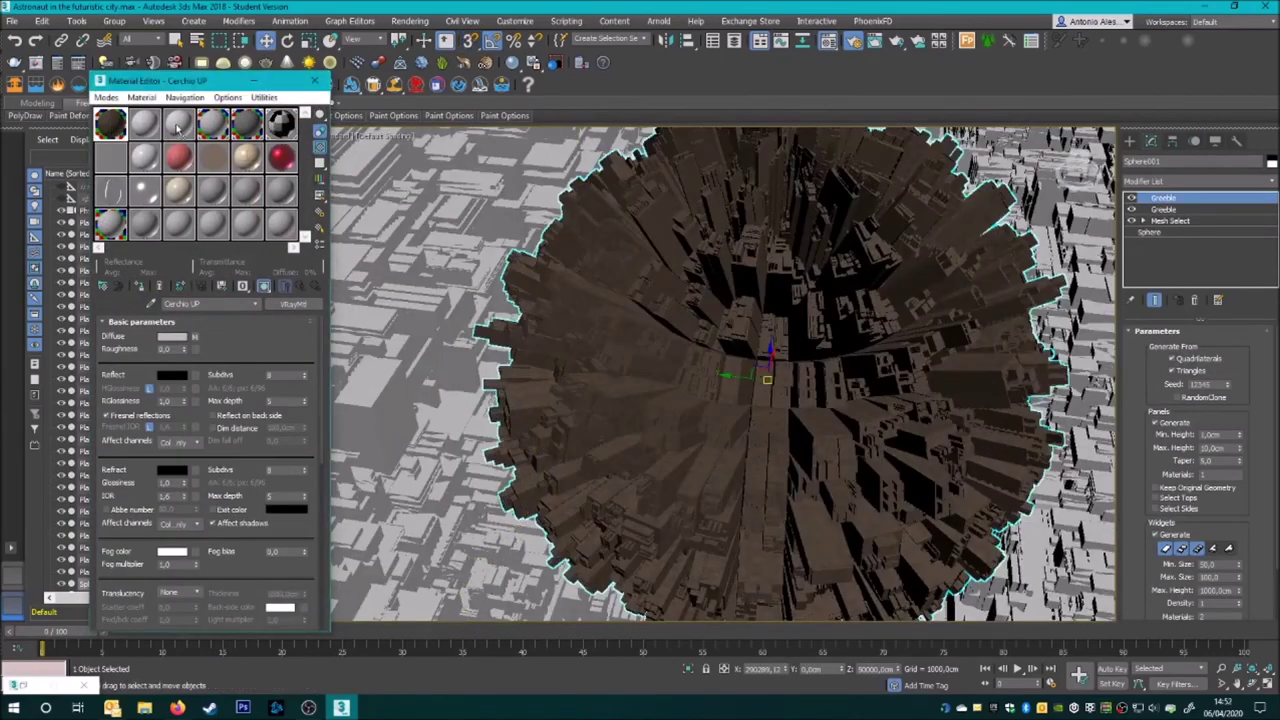
# Change the cerchio multi-material's second sub-material to a VRayLightMtl
pyautogui.click(178, 125)
pyautogui.click(111, 125)
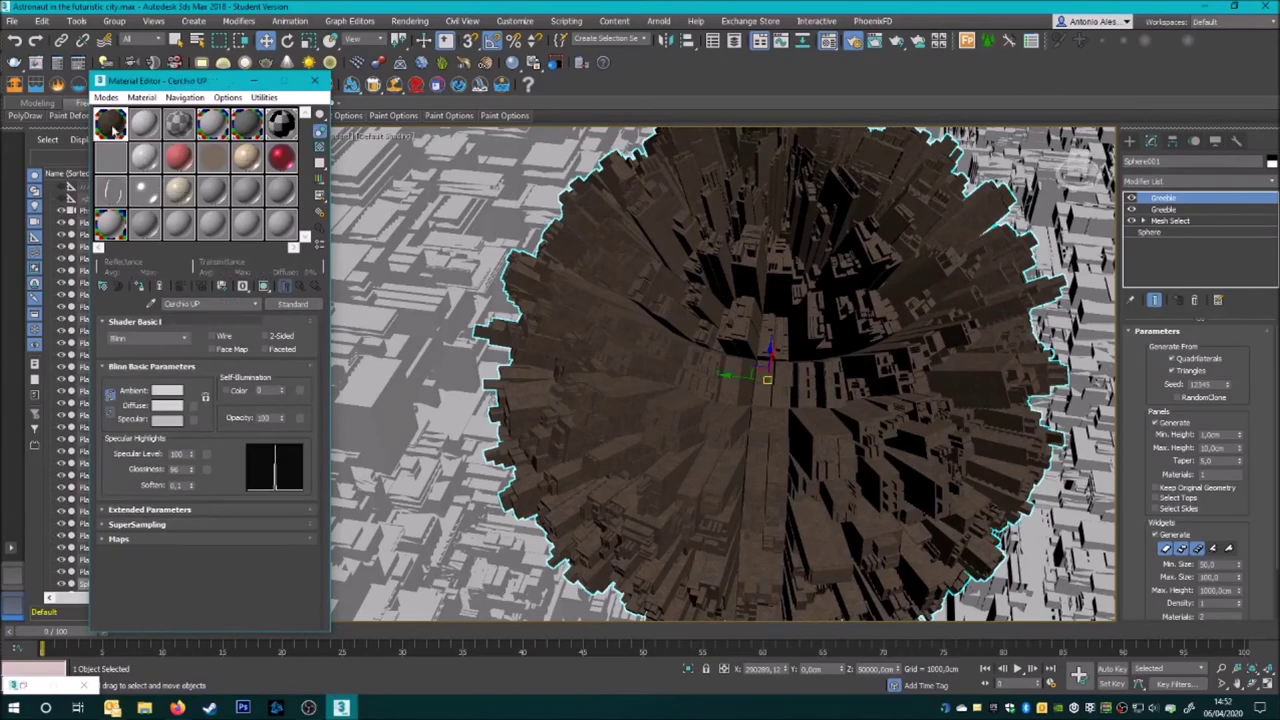
pyautogui.click(178, 125)
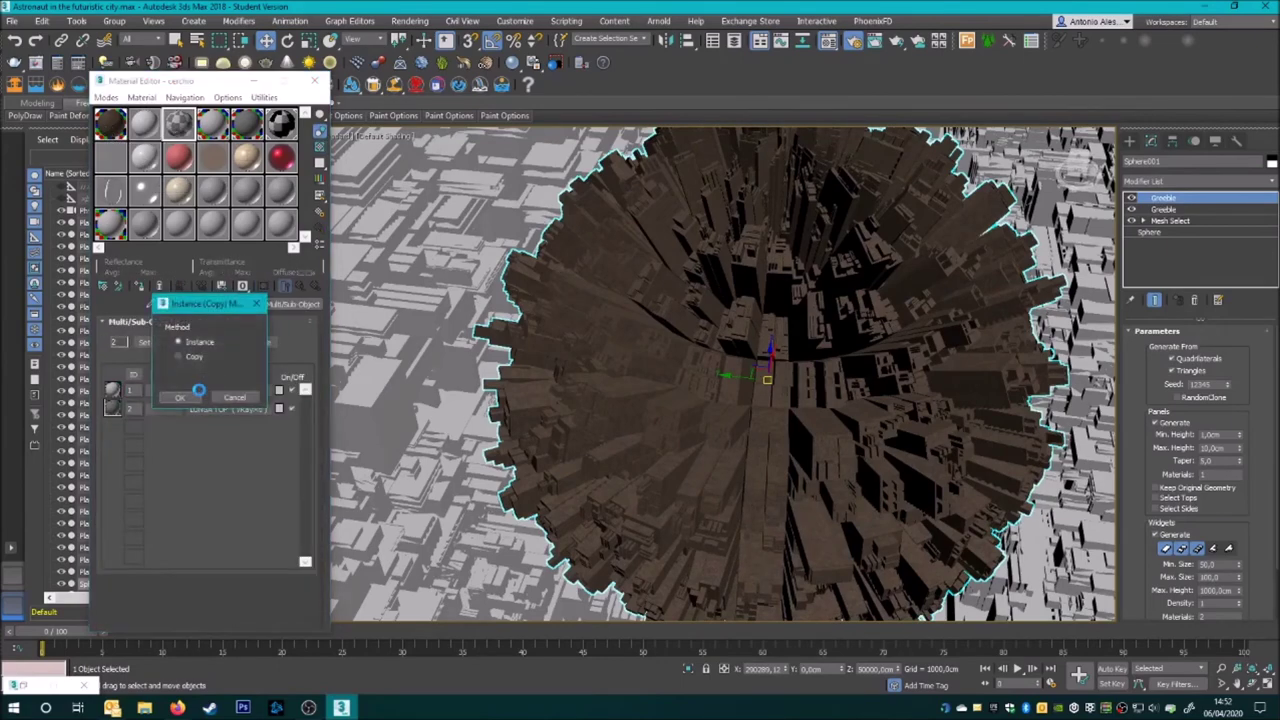
pyautogui.click(230, 385)
pyautogui.click(293, 303)
pyautogui.doubleClick(567, 450)
# Set the light sub-material's colour to red
pyautogui.doubleClick(144, 122)
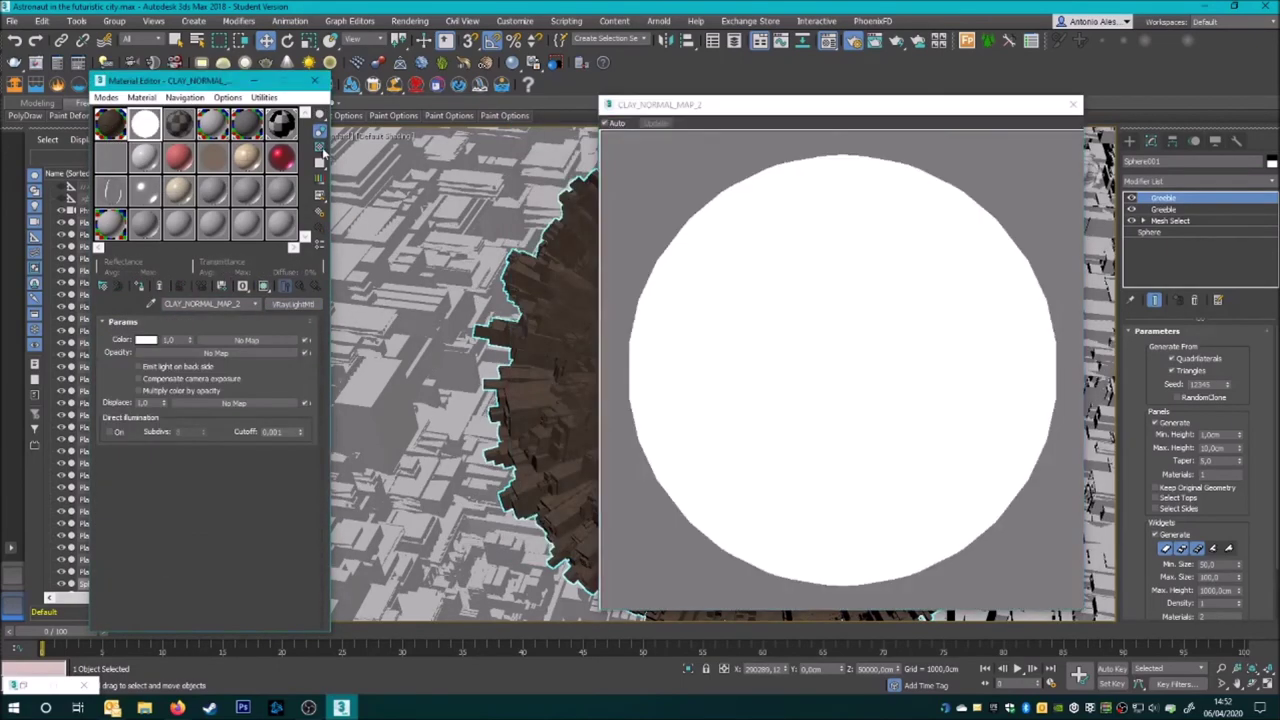
pyautogui.click(146, 340)
pyautogui.click(270, 92)
pyautogui.click(492, 204)
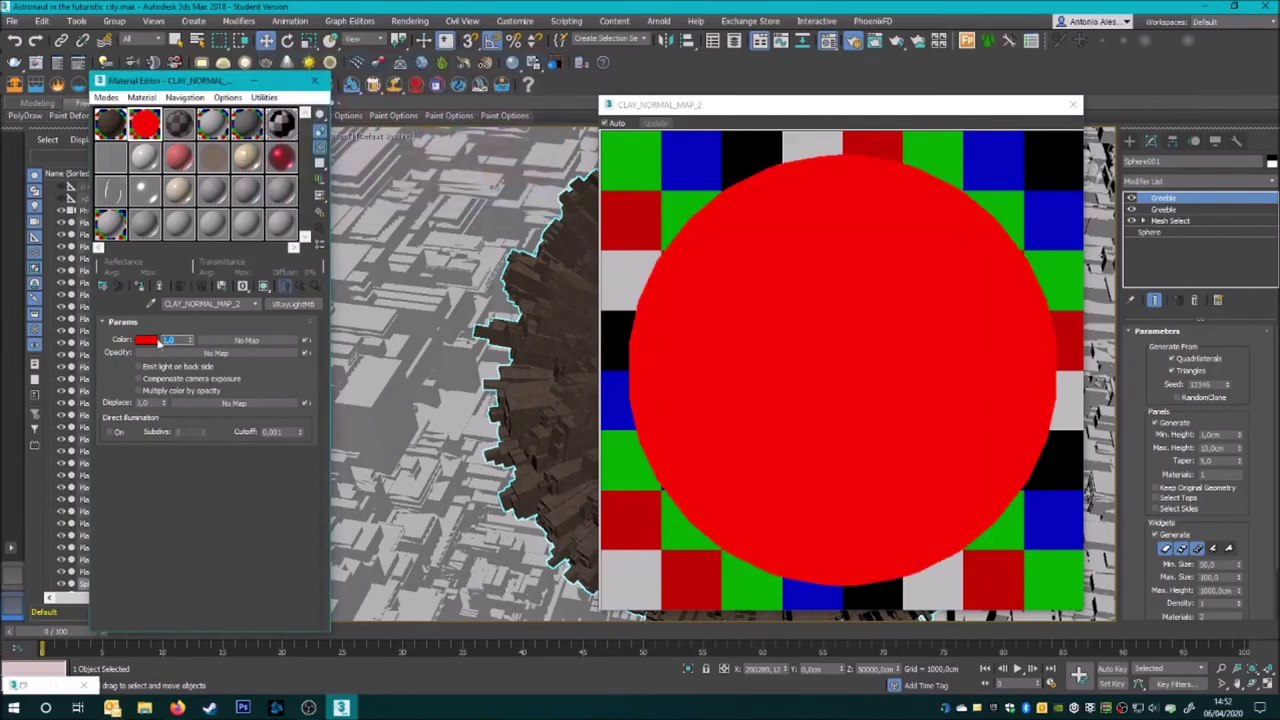
pyautogui.click(1073, 104)
# Assign the cerchio multi-material to the sphere, replacing the same-named existing material
pyautogui.press('m')
pyautogui.press('m')
pyautogui.click(591, 390)
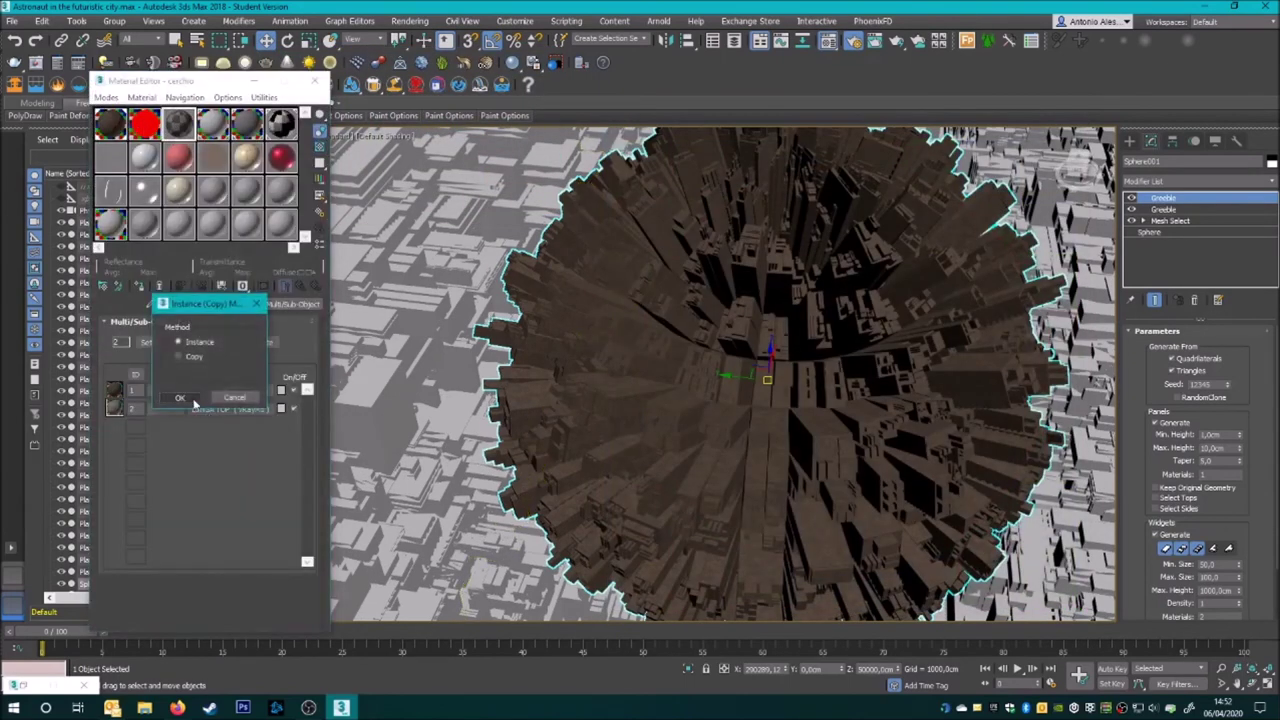
pyautogui.press('m')
pyautogui.press('m')
pyautogui.moveTo(178, 122); pyautogui.dragTo(640, 380)
pyautogui.click(651, 400)
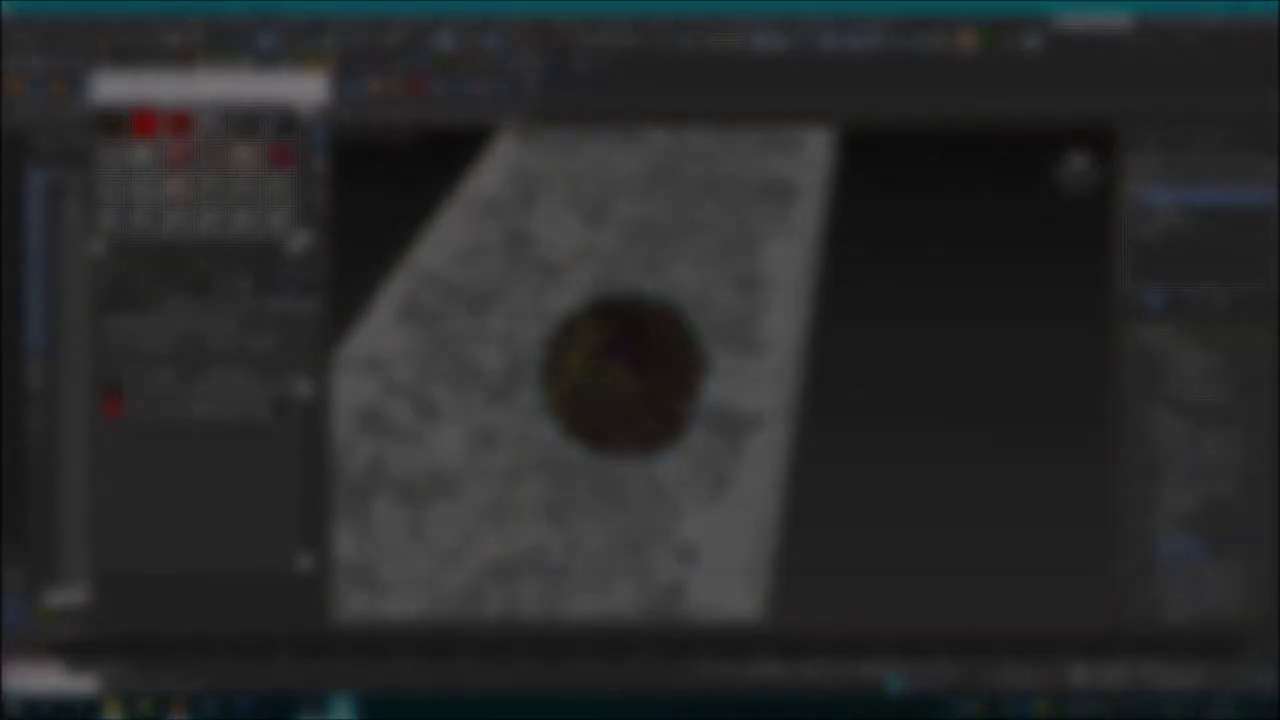